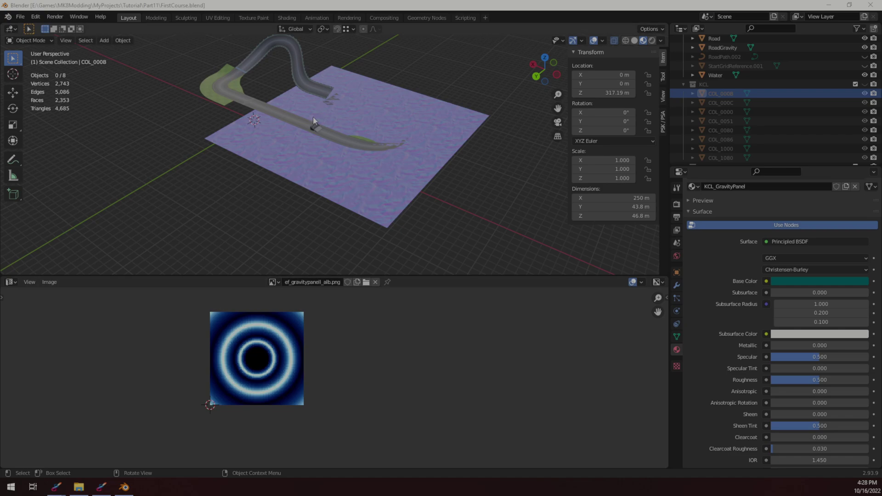
# Show the hidden StartGridReference.001 object near the finish line and select it
pyautogui.scroll(4, 313, 117)
pyautogui.moveTo(303, 99); pyautogui.dragTo(360, 203, button='middle')
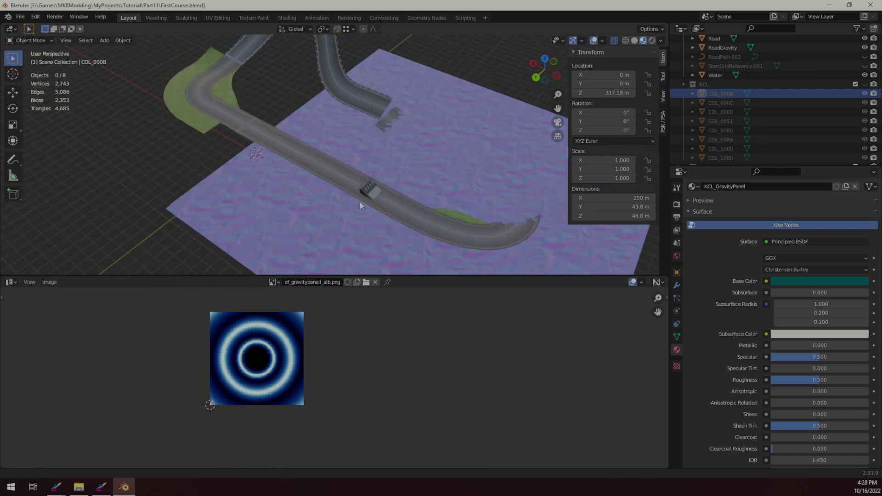
pyautogui.scroll(4, 357, 206)
pyautogui.keyDown('shift'); pyautogui.moveTo(324, 156); pyautogui.dragTo(365, 134, button='middle'); pyautogui.keyUp('shift')
pyautogui.scroll(1, 401, 179)
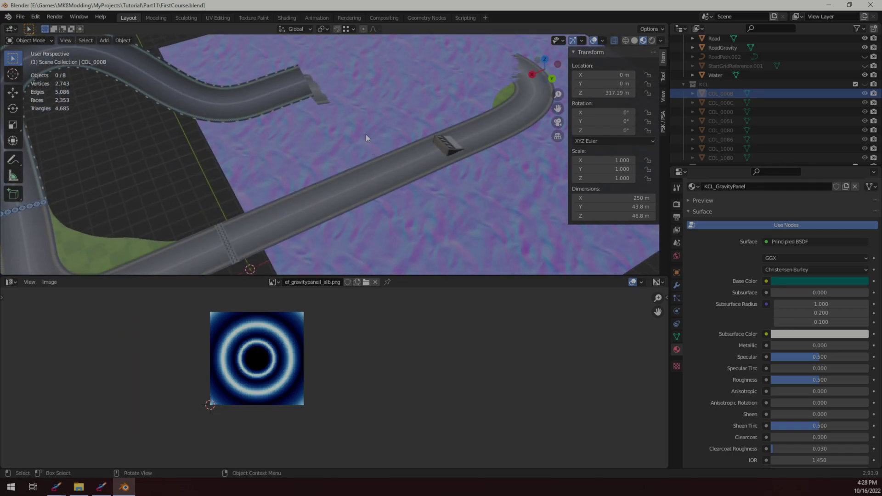
pyautogui.click(366, 134)
pyautogui.moveTo(392, 171); pyautogui.dragTo(358, 186, button='middle')
pyautogui.scroll(3, 777, 92)
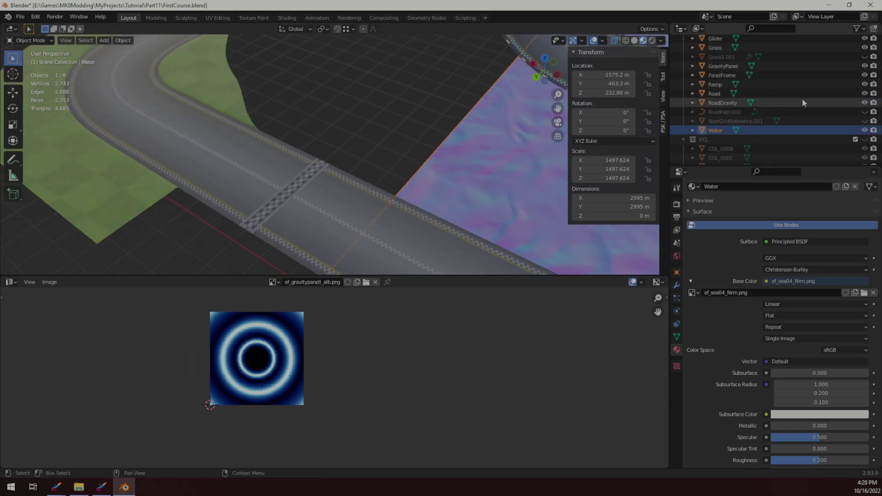
pyautogui.moveTo(431, 147); pyautogui.dragTo(334, 149, button='middle')
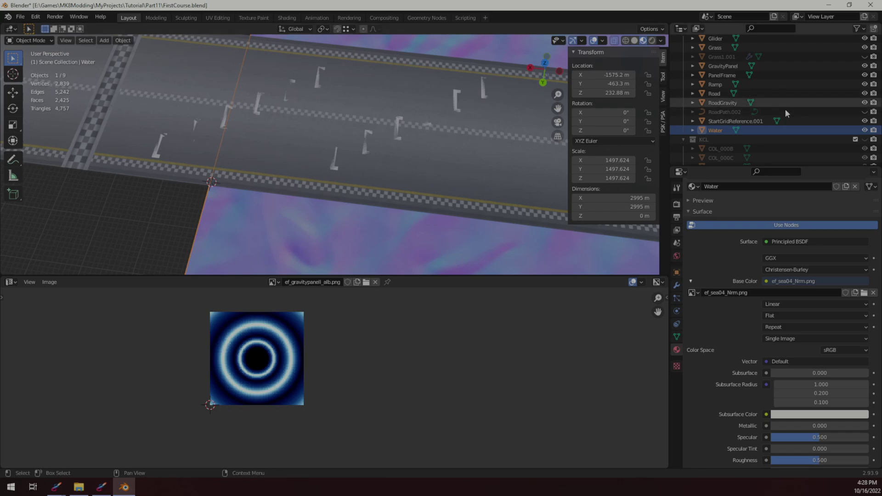
pyautogui.click(744, 122)
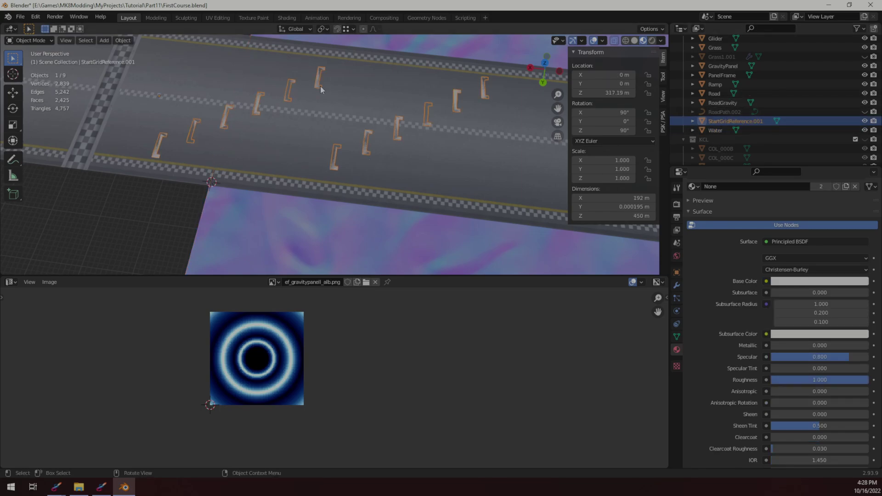
# Examine the start grid brackets on the road behind the finish line, up close and from several angles
pyautogui.moveTo(308, 84); pyautogui.dragTo(260, 230, button='middle')
pyautogui.scroll(2, 340, 178)
pyautogui.scroll(3, 399, 177)
pyautogui.scroll(-2, 378, 176)
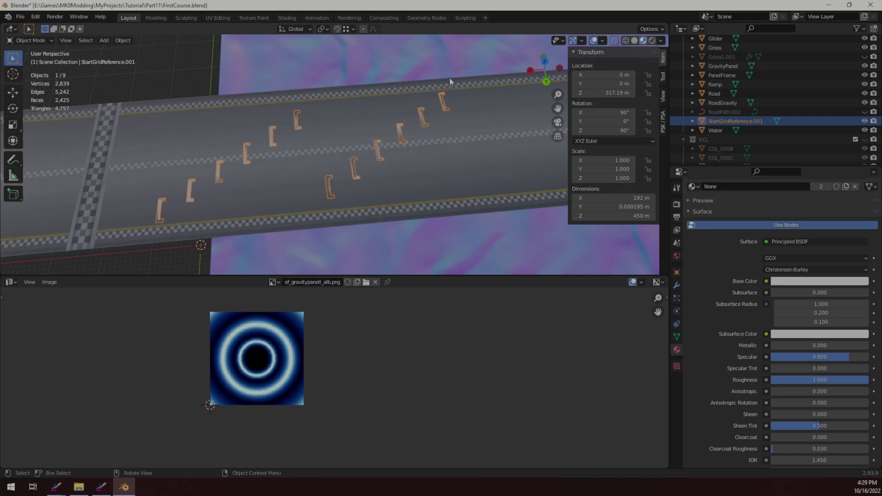
pyautogui.moveTo(347, 183); pyautogui.dragTo(246, 179, button='middle')
pyautogui.scroll(-4, 356, 192)
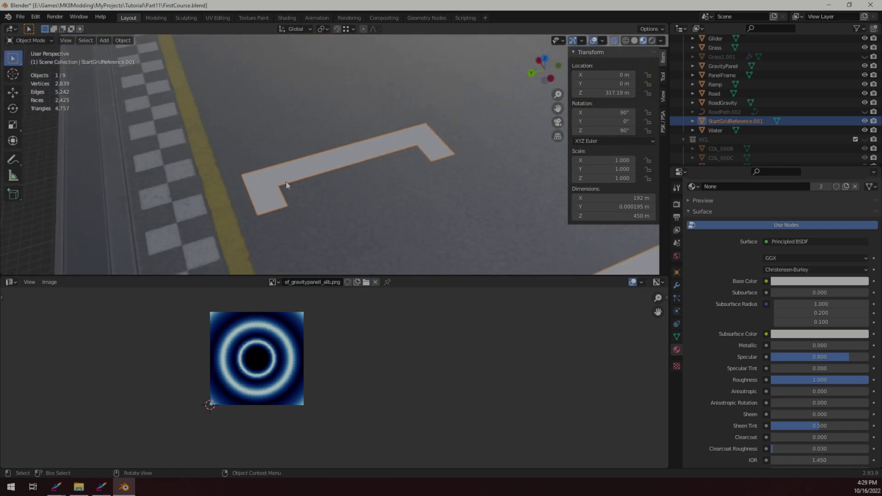
pyautogui.moveTo(398, 157); pyautogui.dragTo(499, 161, button='middle')
pyautogui.scroll(-5, 59, 51)
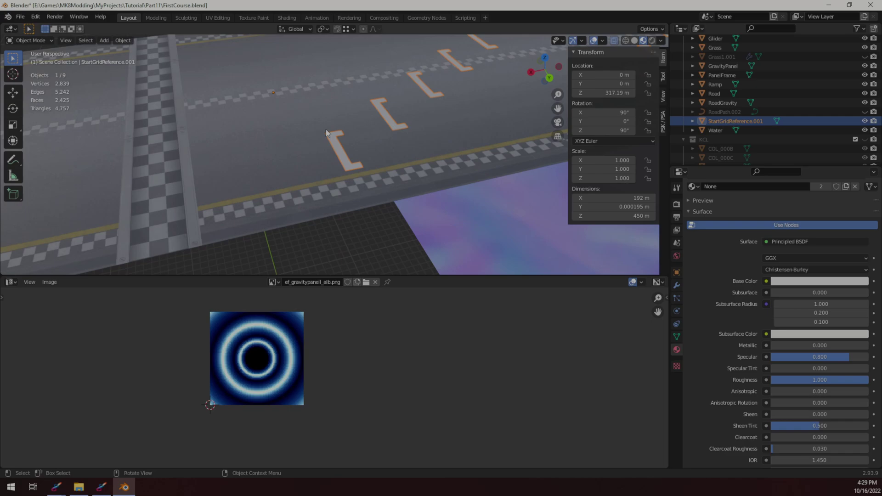
pyautogui.moveTo(358, 128); pyautogui.dragTo(402, 127, button='middle')
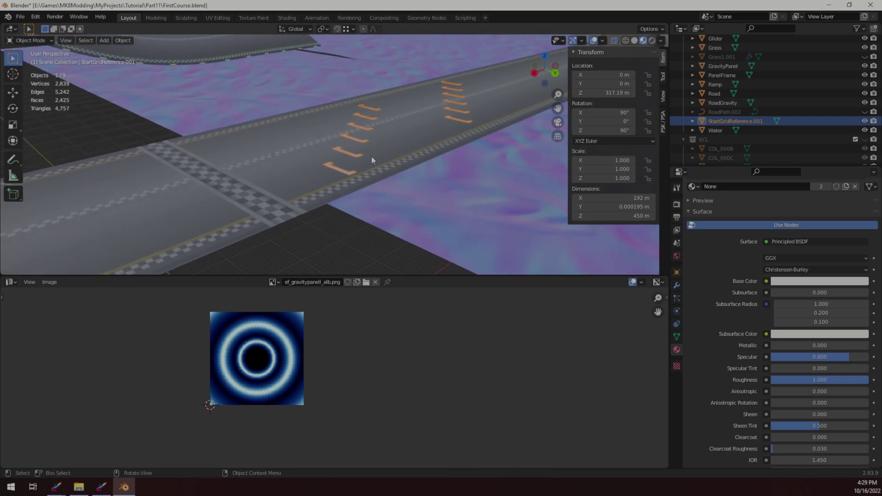
pyautogui.scroll(7, 372, 159)
pyautogui.moveTo(403, 211); pyautogui.dragTo(347, 106, button='middle')
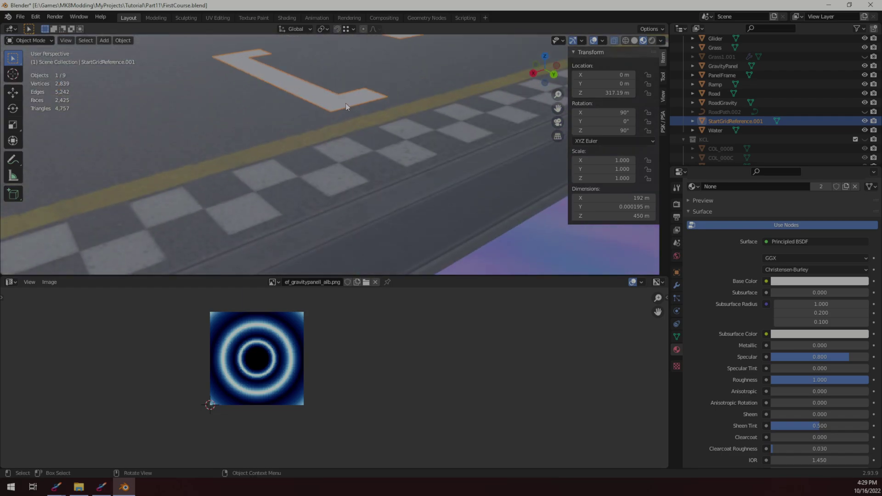
# Enter Edit Mode on the start grid mesh
pyautogui.scroll(-2, 311, 106)
pyautogui.click(44, 41)
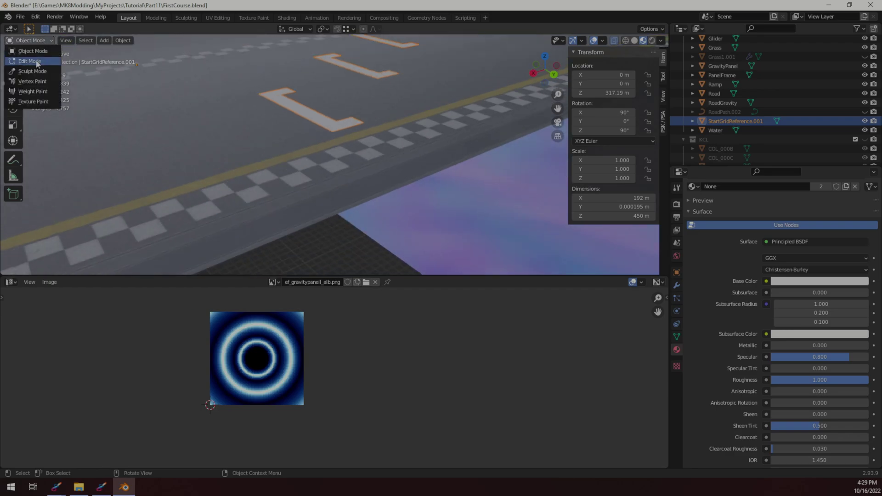
pyautogui.click(28, 63)
pyautogui.moveTo(361, 137); pyautogui.dragTo(381, 118, button='middle')
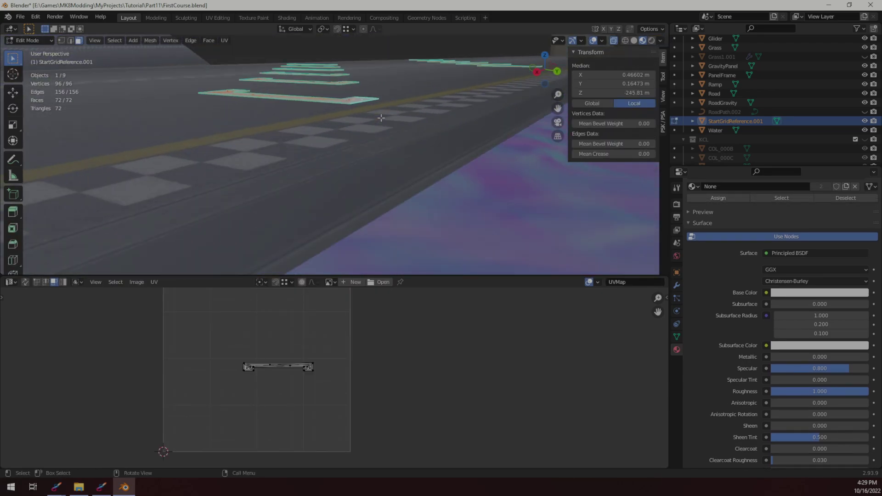
# Try extruding the start grid bracket faces slightly along their normals, and undo the extrusion
pyautogui.press('e')
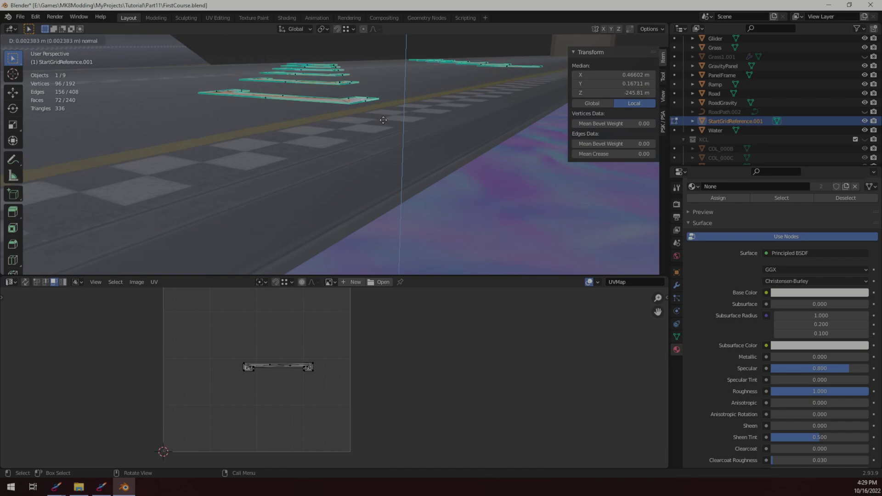
pyautogui.click(382, 119)
pyautogui.moveTo(382, 118); pyautogui.dragTo(287, 155, button='middle')
pyautogui.scroll(2, 409, 152)
pyautogui.hotkey('ctrl', 'z')
pyautogui.scroll(-3, 421, 107)
pyautogui.scroll(2, 434, 153)
# Try insetting the faces of the start grid brackets, and undo the inset
pyautogui.press('i')
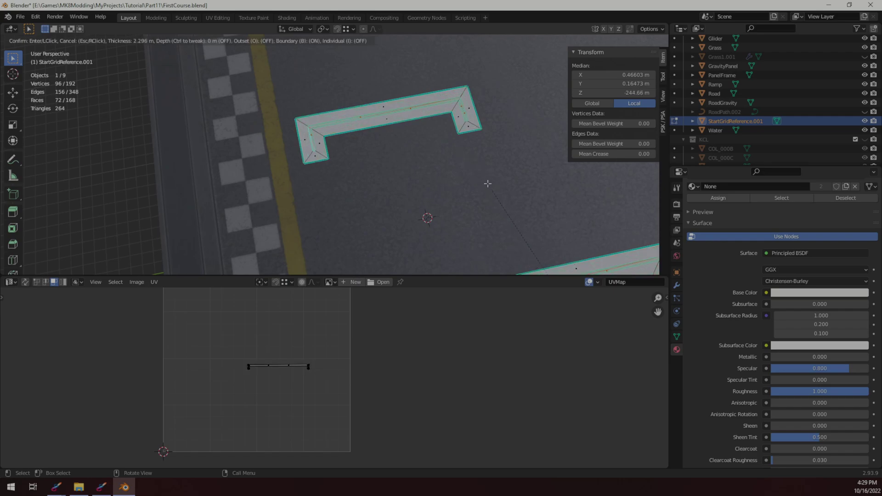
pyautogui.click(475, 175)
pyautogui.moveTo(474, 176); pyautogui.dragTo(471, 211, button='middle')
pyautogui.press('z')
pyautogui.click(380, 107)
pyautogui.hotkey('ctrl', 'z')
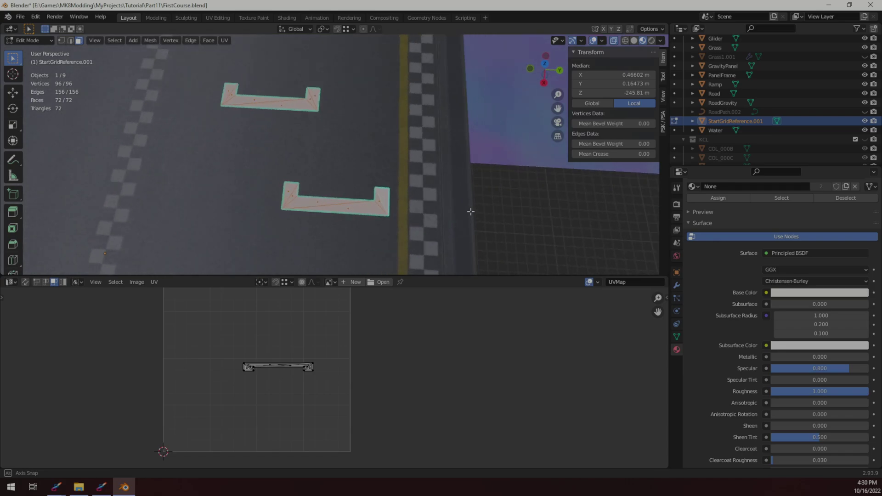
# Raise all start grid brackets about 0.2 m along the global Z axis and deselect them
pyautogui.moveTo(342, 143); pyautogui.dragTo(336, 118, button='middle')
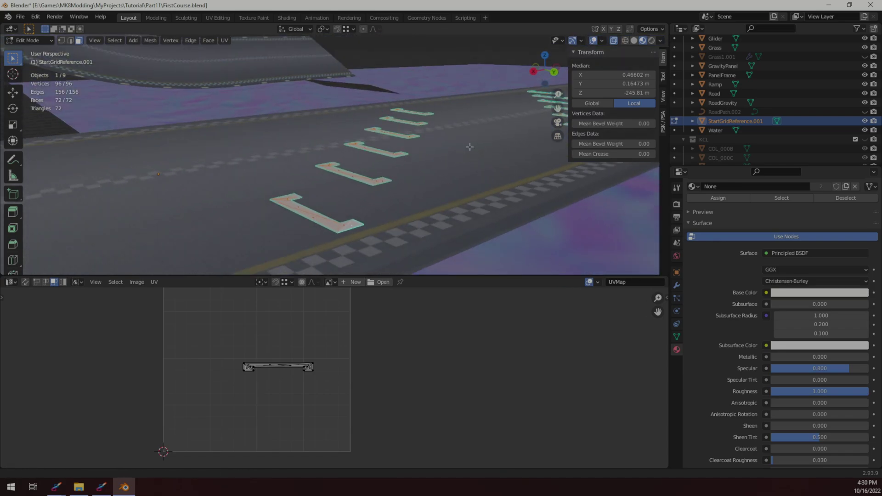
pyautogui.keyDown('shift'); pyautogui.moveTo(470, 147); pyautogui.dragTo(325, 146, button='middle'); pyautogui.keyUp('shift')
pyautogui.keyDown('shift'); pyautogui.moveTo(244, 193); pyautogui.dragTo(285, 223, button='middle'); pyautogui.keyUp('shift')
pyautogui.scroll(5, 316, 185)
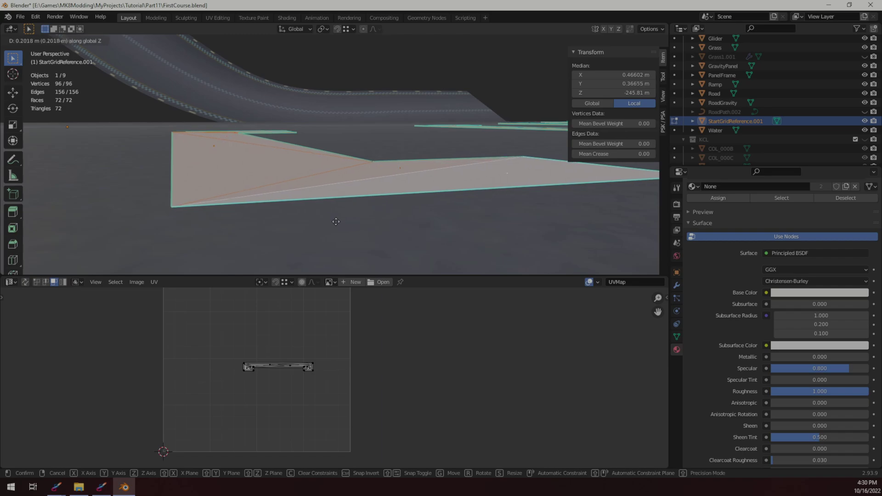
pyautogui.click(336, 221)
pyautogui.click(338, 222)
# Return to Object Mode and inspect the raised start grid brackets along the road
pyautogui.scroll(-8, 349, 221)
pyautogui.moveTo(359, 219); pyautogui.dragTo(342, 152, button='middle')
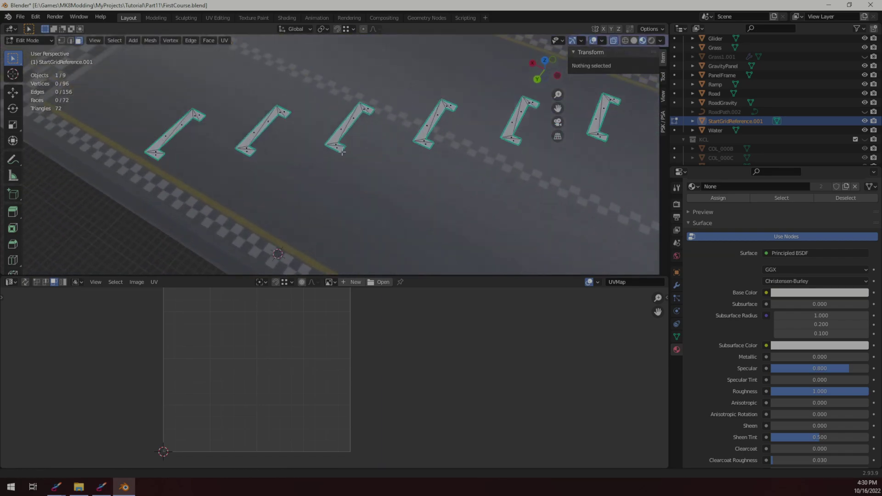
pyautogui.scroll(-8, 342, 151)
pyautogui.moveTo(404, 184); pyautogui.dragTo(321, 152, button='middle')
pyautogui.scroll(4, 345, 177)
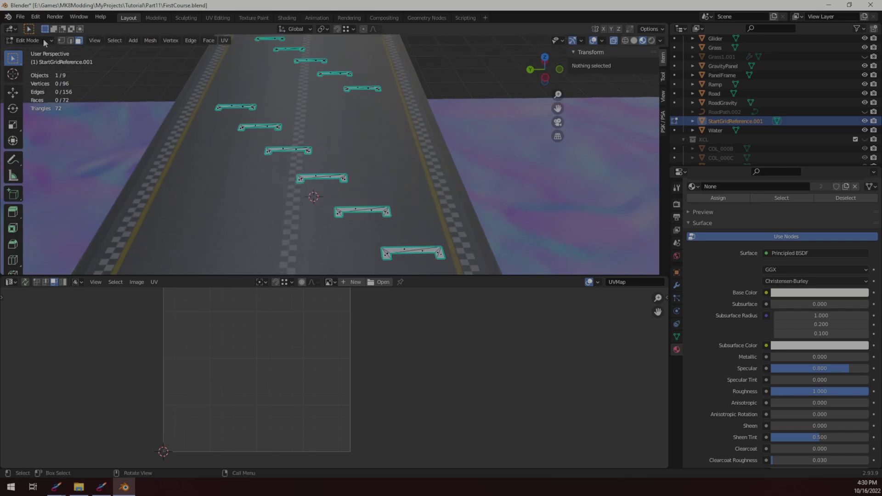
pyautogui.click(37, 41)
pyautogui.click(34, 51)
pyautogui.moveTo(363, 177); pyautogui.dragTo(346, 131, button='middle')
pyautogui.keyDown('shift'); pyautogui.moveTo(398, 186); pyautogui.dragTo(341, 121, button='middle'); pyautogui.keyUp('shift')
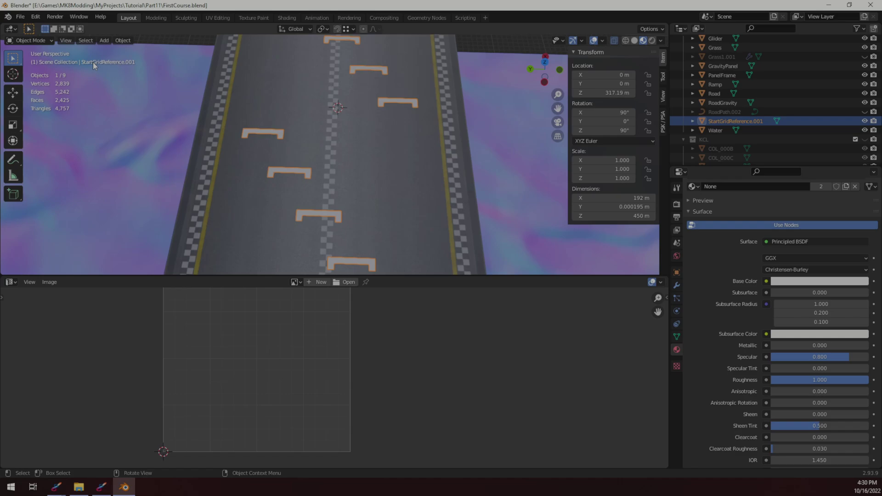
# Enter Edit Mode on the start grid mesh and select all its faces to display their UVs
pyautogui.click(30, 41)
pyautogui.click(36, 62)
pyautogui.scroll(-5, 412, 157)
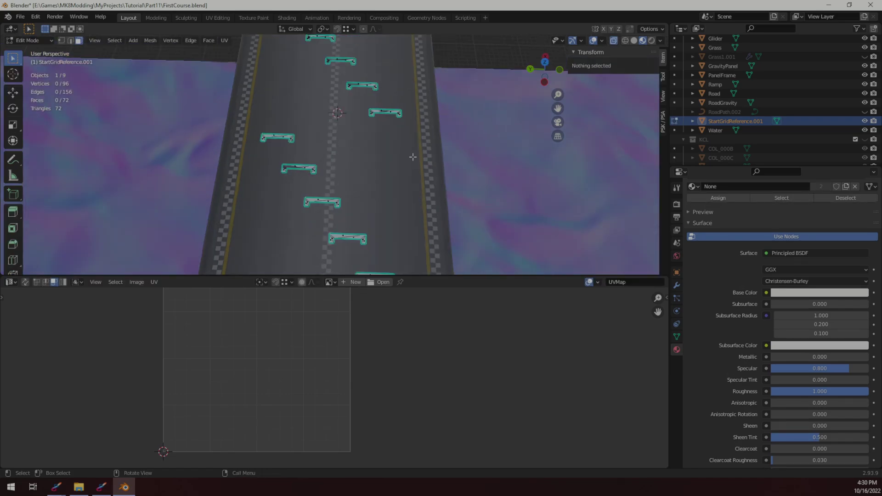
pyautogui.press('a')
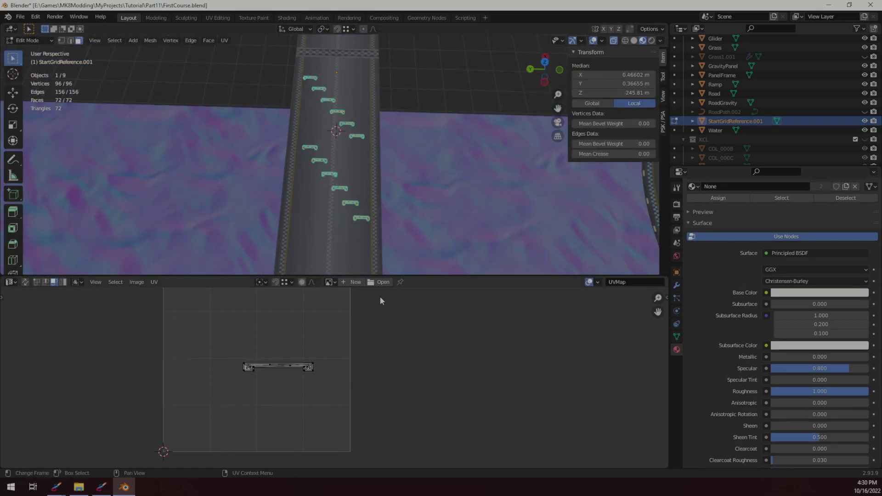
pyautogui.moveTo(399, 194); pyautogui.dragTo(406, 213, button='middle')
pyautogui.scroll(2, 295, 402)
pyautogui.moveTo(334, 380); pyautogui.dragTo(381, 450, button='middle')
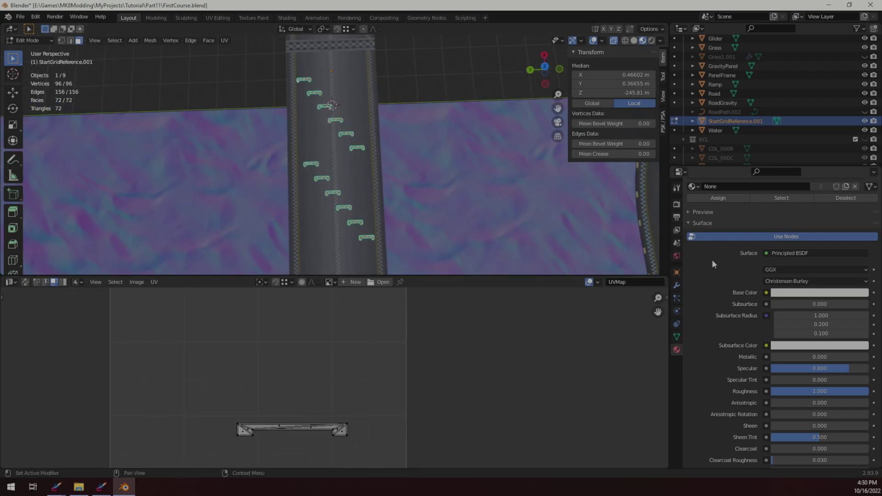
# Change the material of the start grid brackets to TrickTramp
pyautogui.scroll(3, 713, 261)
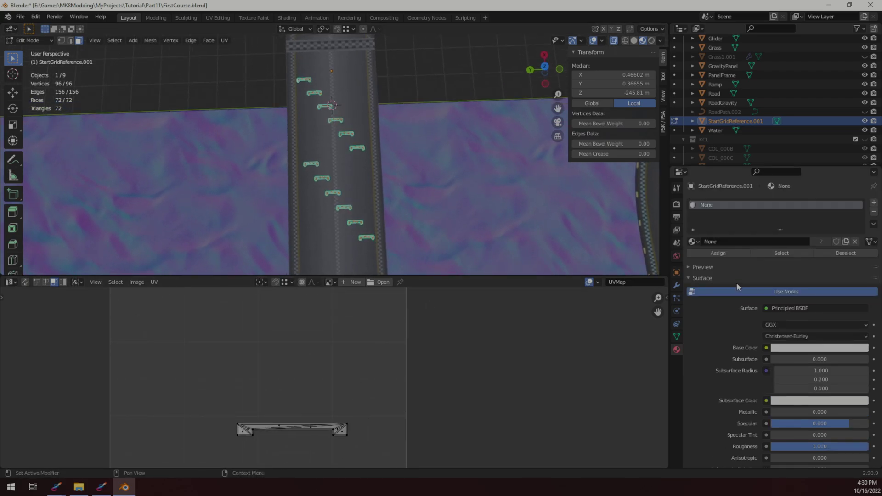
pyautogui.click(692, 242)
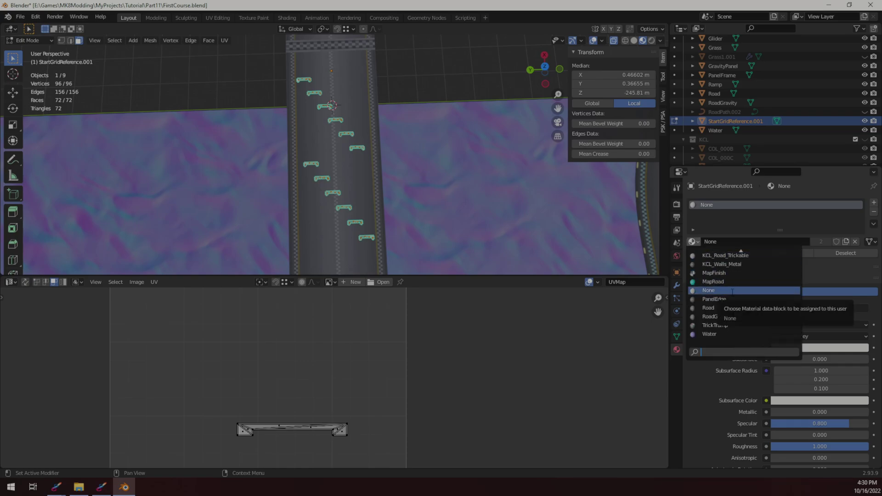
pyautogui.scroll(-5, 753, 297)
pyautogui.scroll(6, 755, 281)
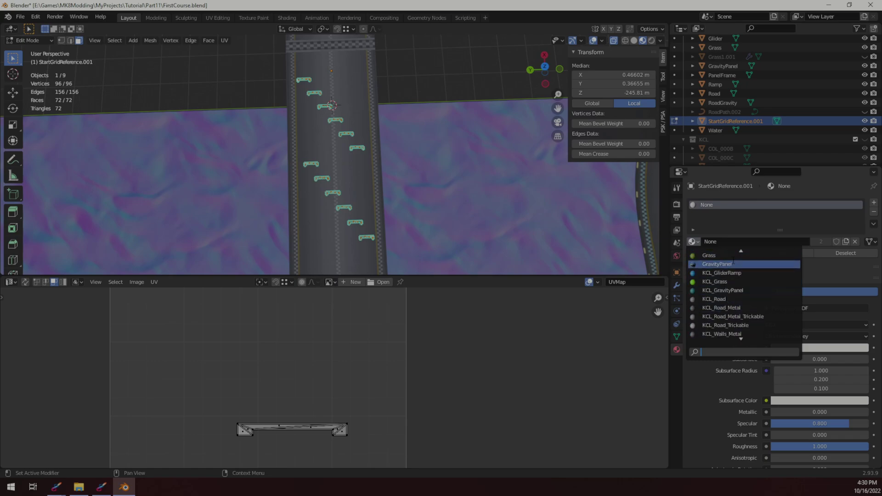
pyautogui.scroll(-11, 730, 264)
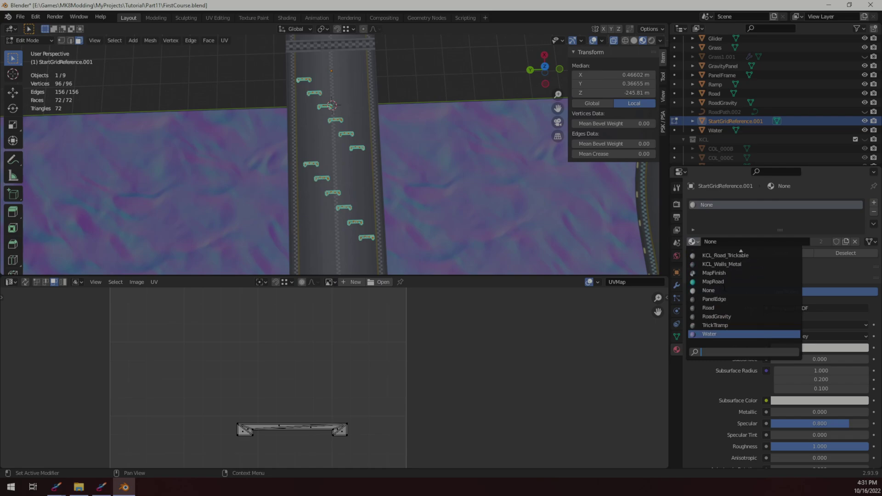
pyautogui.click(717, 325)
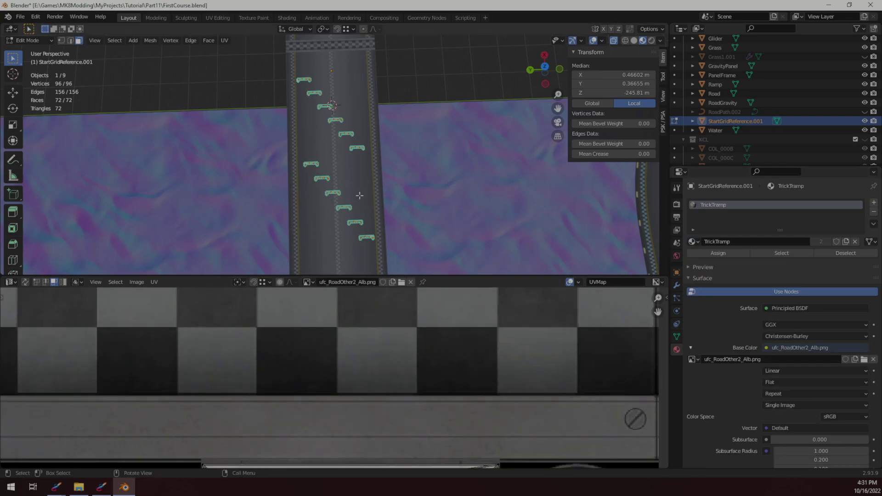
# Examine how the bracket's UV island lines up with the white bracket on the ufc_RoadOther2_Alb.png texture
pyautogui.scroll(-8, 372, 415)
pyautogui.scroll(3, 395, 391)
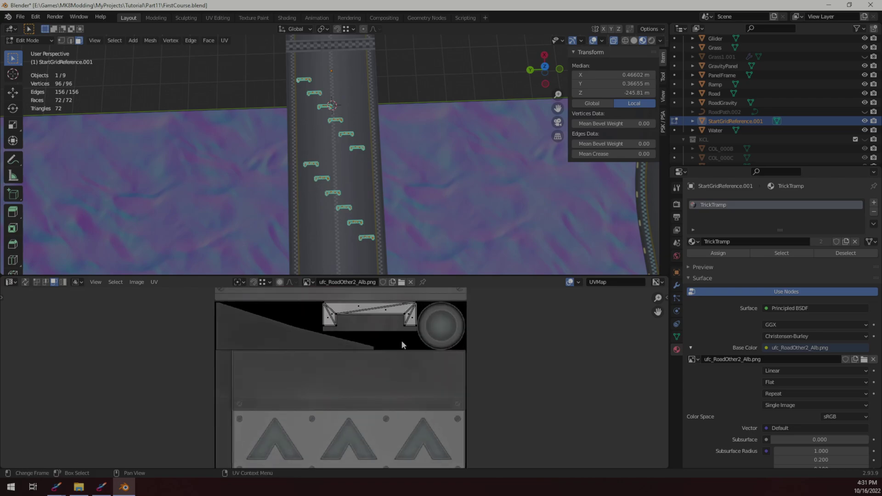
pyautogui.scroll(4, 398, 385)
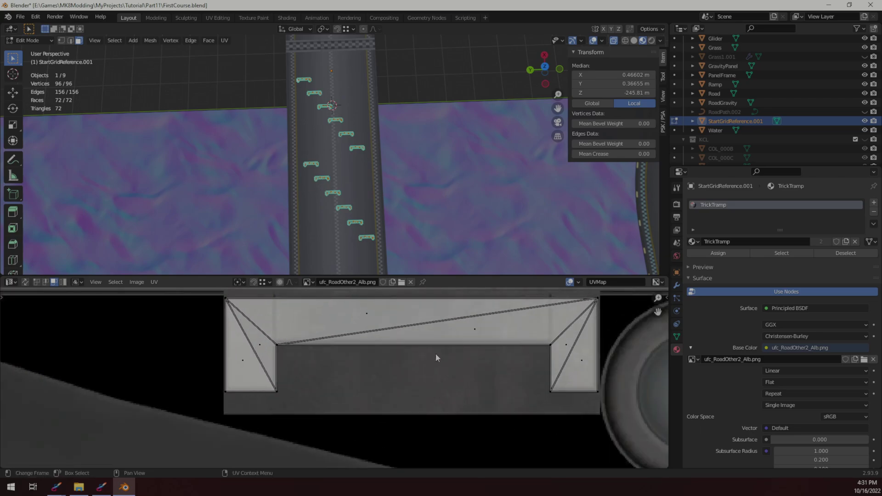
pyautogui.scroll(-3, 436, 354)
pyautogui.scroll(3, 446, 346)
pyautogui.moveTo(446, 346); pyautogui.dragTo(374, 378, button='middle')
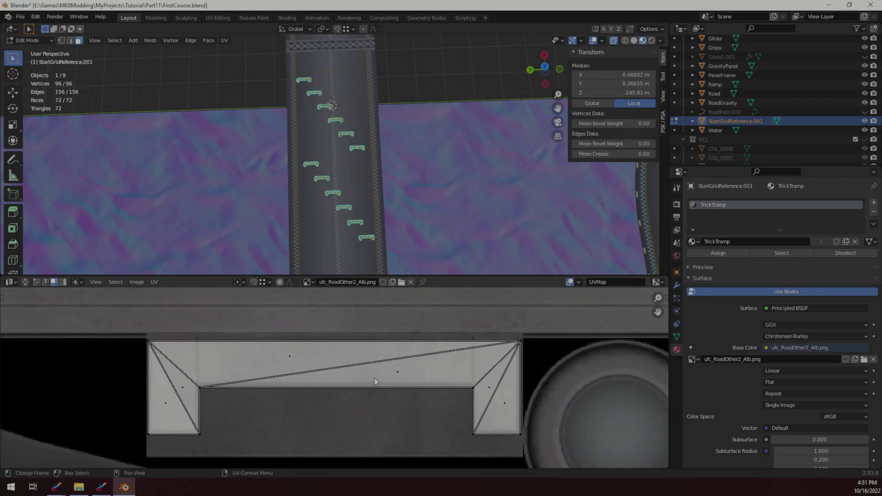
pyautogui.scroll(2, 374, 378)
pyautogui.scroll(-2, 377, 371)
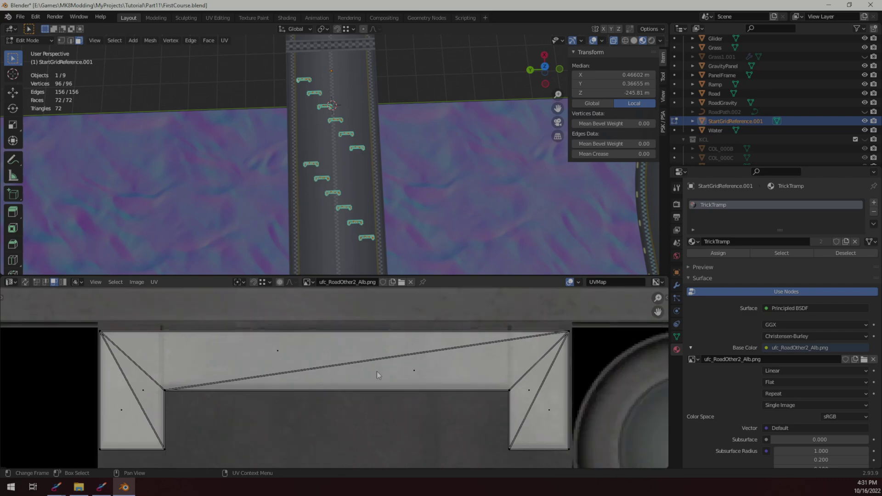
pyautogui.moveTo(363, 363); pyautogui.dragTo(365, 379, button='middle')
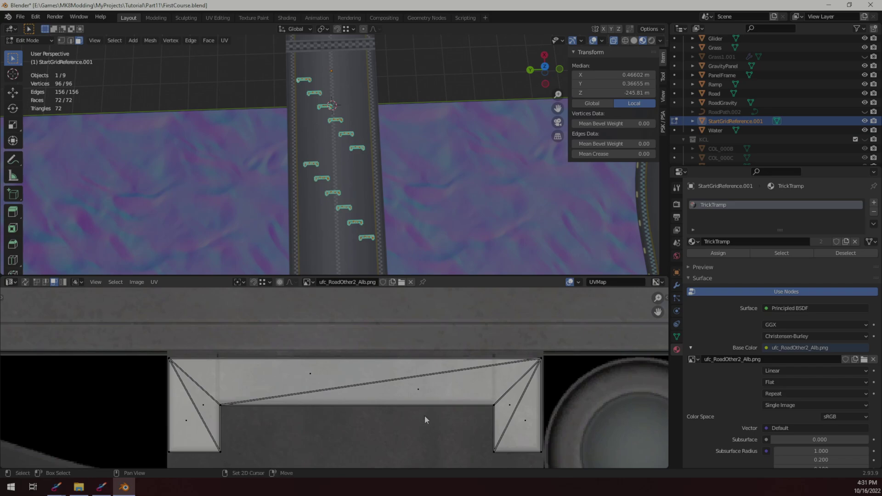
pyautogui.moveTo(425, 418); pyautogui.dragTo(469, 370, button='middle')
pyautogui.scroll(-1, 461, 371)
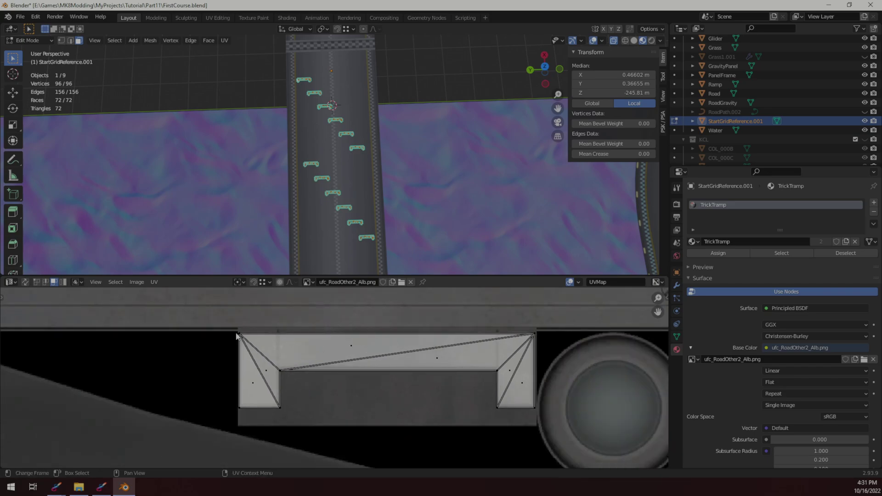
# Try moving the bracket's whole UV island away from the white bracket on the texture, undoing each move
pyautogui.moveTo(237, 336); pyautogui.dragTo(569, 429)
pyautogui.press('g')
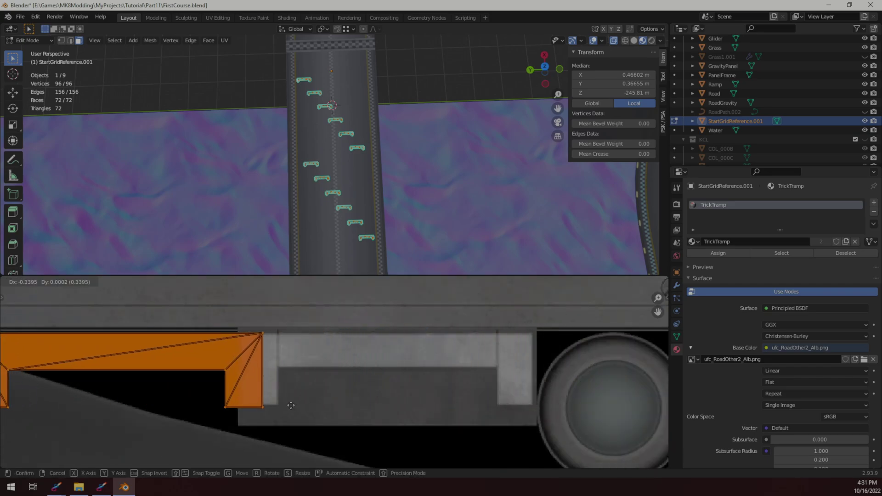
pyautogui.click(252, 406)
pyautogui.hotkey('ctrl', 'z')
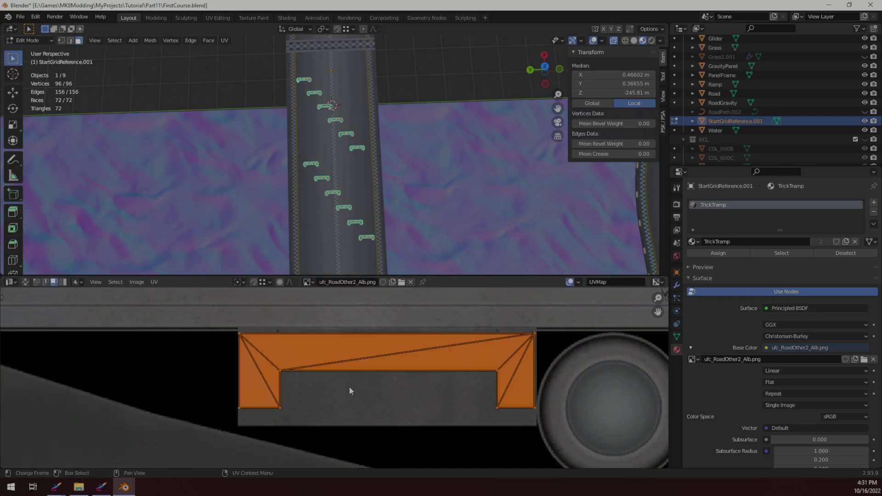
pyautogui.scroll(4, 306, 420)
pyautogui.scroll(-5, 404, 403)
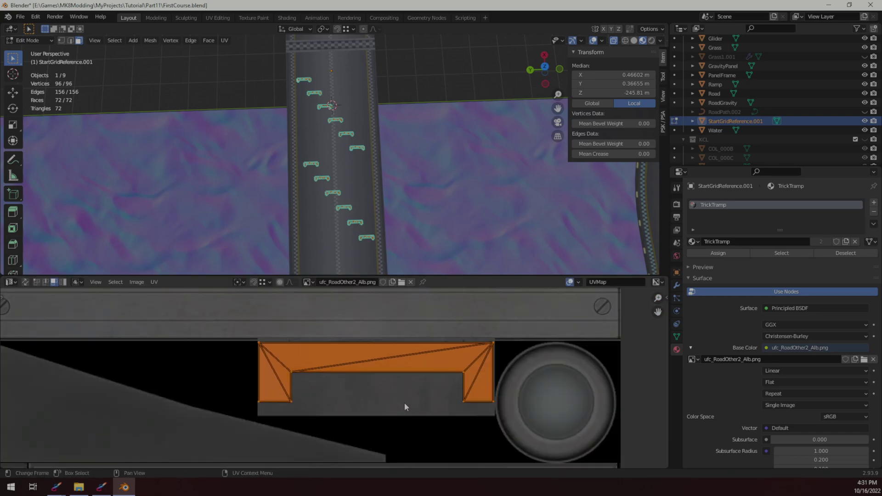
pyautogui.scroll(-2, 405, 403)
pyautogui.press('g')
pyautogui.click(314, 320)
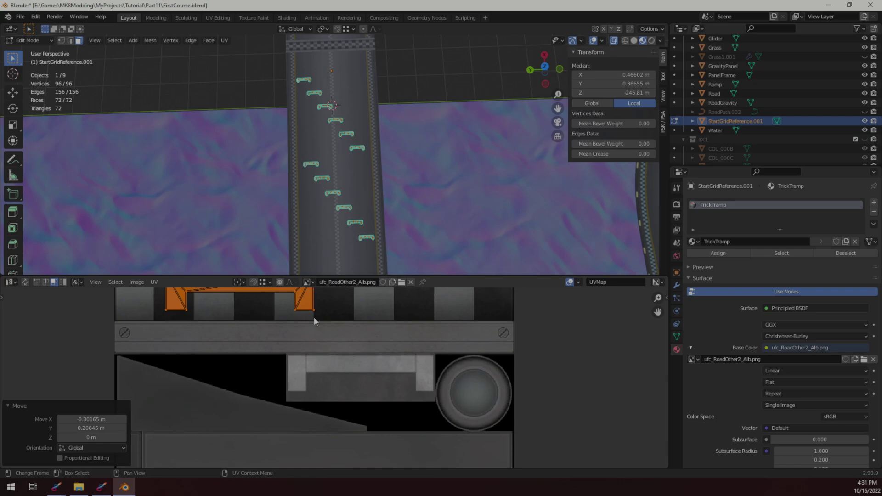
pyautogui.hotkey('ctrl', 'z')
pyautogui.scroll(4, 287, 350)
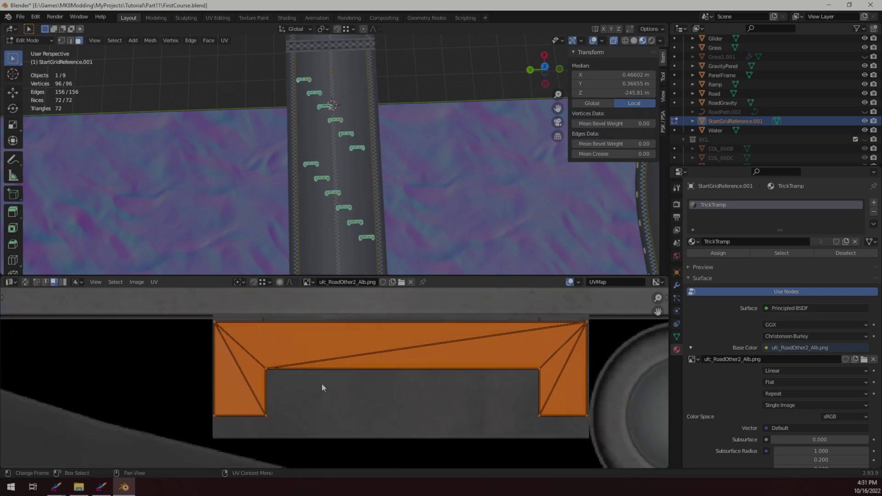
# Examine in vertex selection mode how the bracket UV's corners line up with the edges of the painted bracket
pyautogui.click(297, 383)
pyautogui.scroll(1, 317, 401)
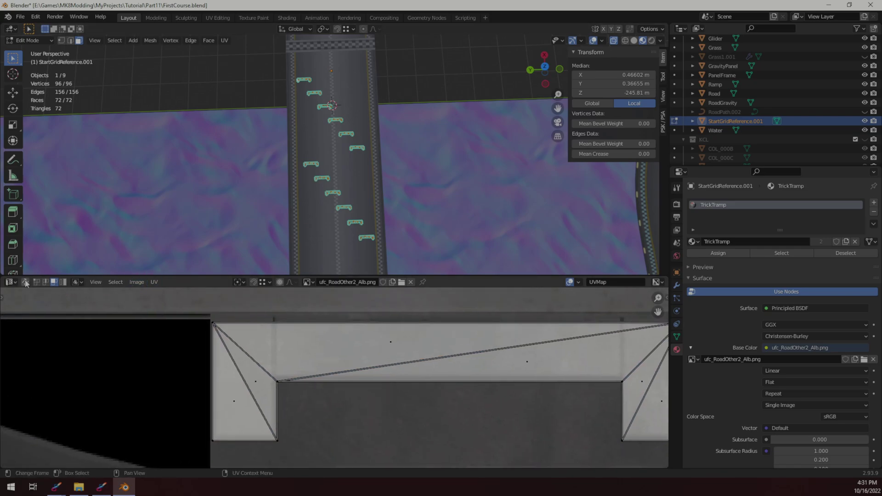
pyautogui.scroll(4, 317, 385)
pyautogui.scroll(-1, 283, 385)
pyautogui.moveTo(275, 394); pyautogui.dragTo(202, 307, button='middle')
pyautogui.moveTo(588, 370); pyautogui.dragTo(312, 386, button='middle')
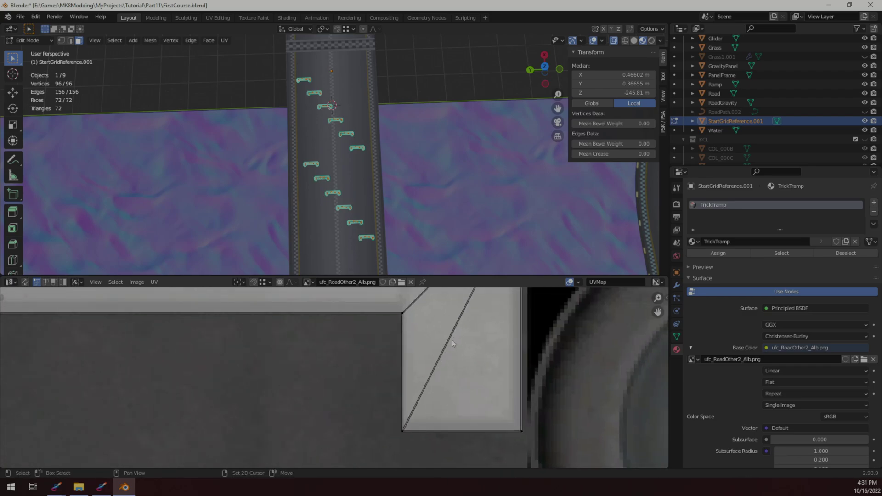
pyautogui.moveTo(452, 340); pyautogui.dragTo(451, 378, button='middle')
pyautogui.scroll(-2, 451, 378)
pyautogui.moveTo(444, 311); pyautogui.dragTo(423, 387, button='middle')
pyautogui.scroll(1, 444, 342)
pyautogui.scroll(2, 423, 387)
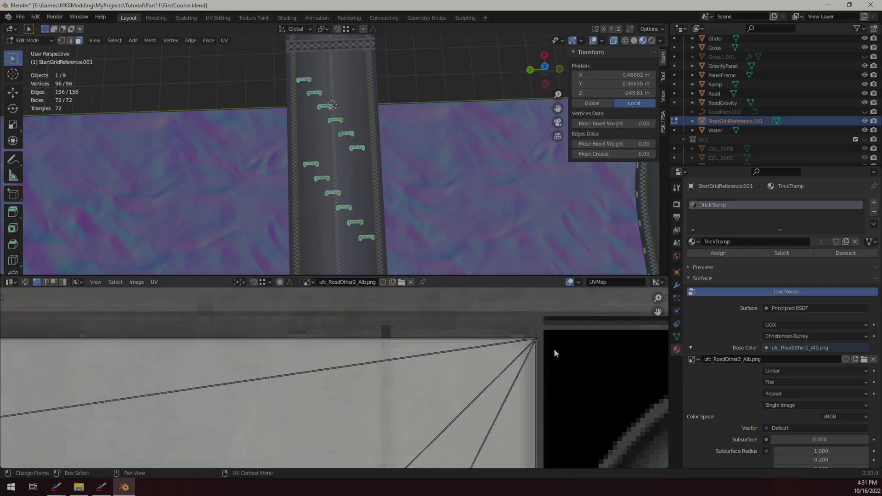
pyautogui.scroll(-3, 553, 348)
pyautogui.moveTo(484, 418); pyautogui.dragTo(442, 342, button='middle')
pyautogui.scroll(2, 472, 370)
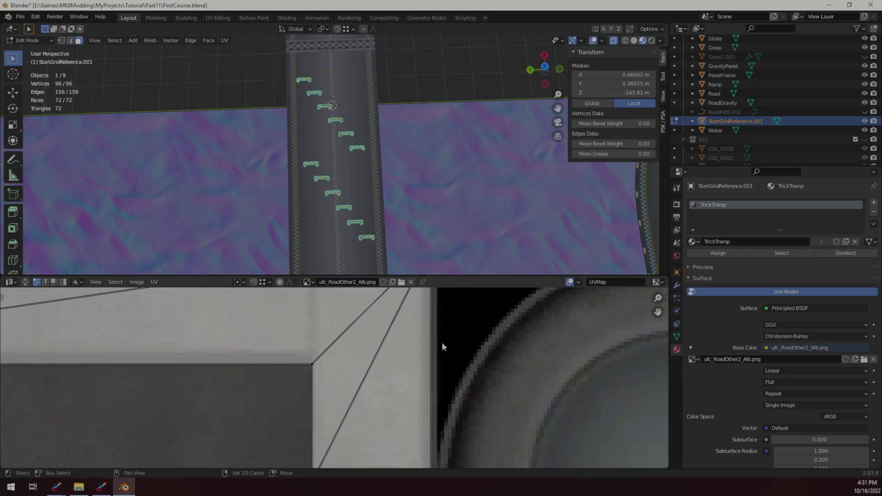
pyautogui.moveTo(440, 399); pyautogui.dragTo(426, 352, button='middle')
pyautogui.scroll(-1, 427, 351)
pyautogui.moveTo(427, 308); pyautogui.dragTo(399, 317, button='middle')
# Snap the bracket UV's upper-right outer corner along X to the lower outer corner with snapping enabled
pyautogui.click(379, 318)
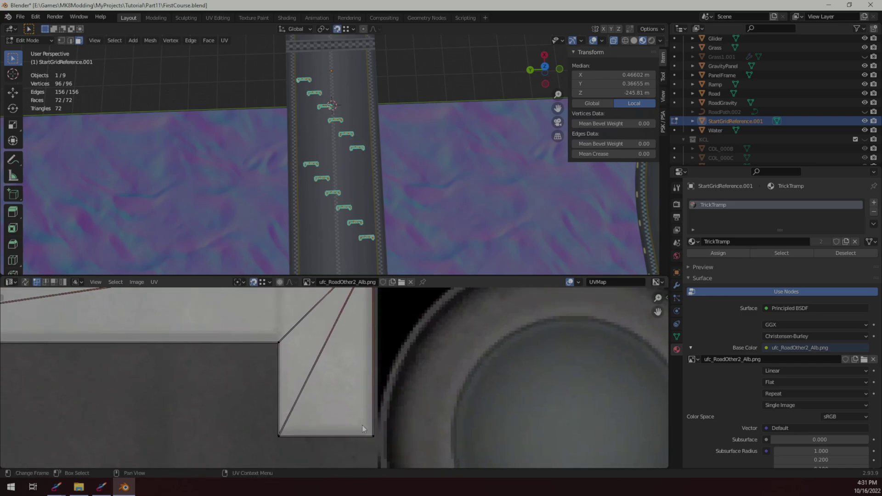
pyautogui.press('g')
pyautogui.press('x')
pyautogui.click(374, 438)
# Select both top outer corners of the bracket UV and shift them up about 0.003 along Y
pyautogui.scroll(-1, 374, 423)
pyautogui.moveTo(238, 358); pyautogui.dragTo(576, 383, button='middle')
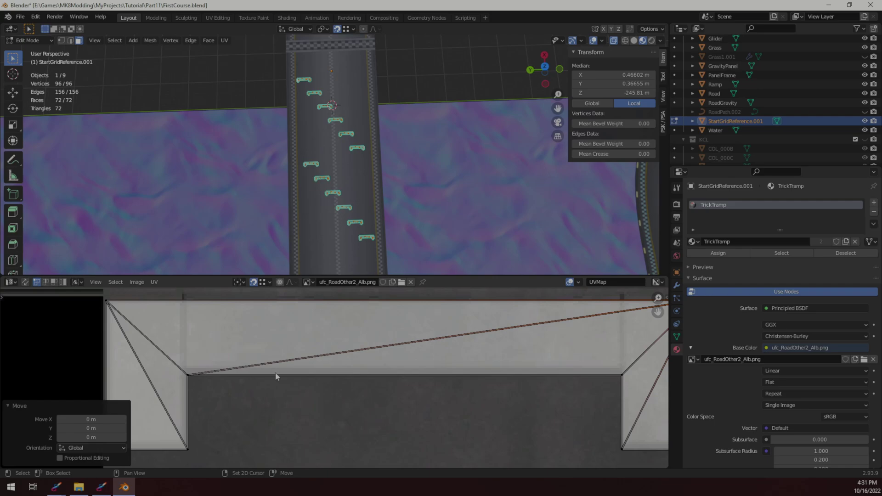
pyautogui.moveTo(124, 360); pyautogui.dragTo(218, 388, button='middle')
pyautogui.scroll(1, 333, 384)
pyautogui.scroll(-4, 335, 387)
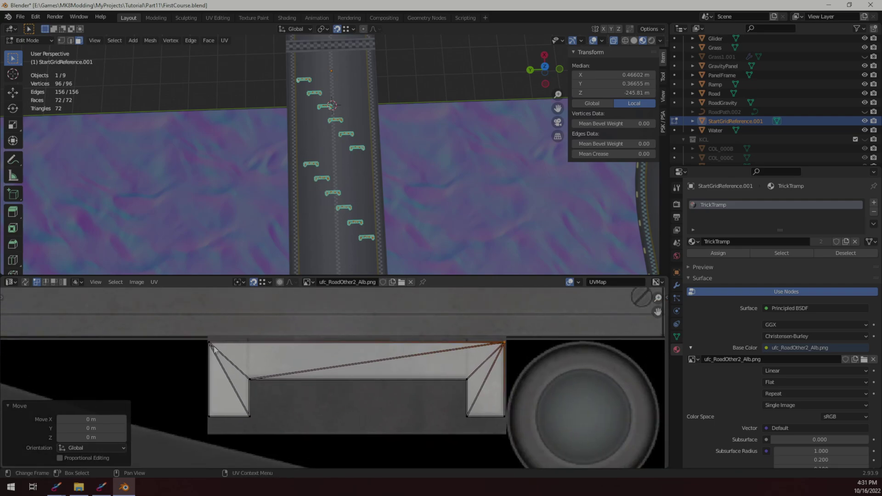
pyautogui.scroll(6, 465, 336)
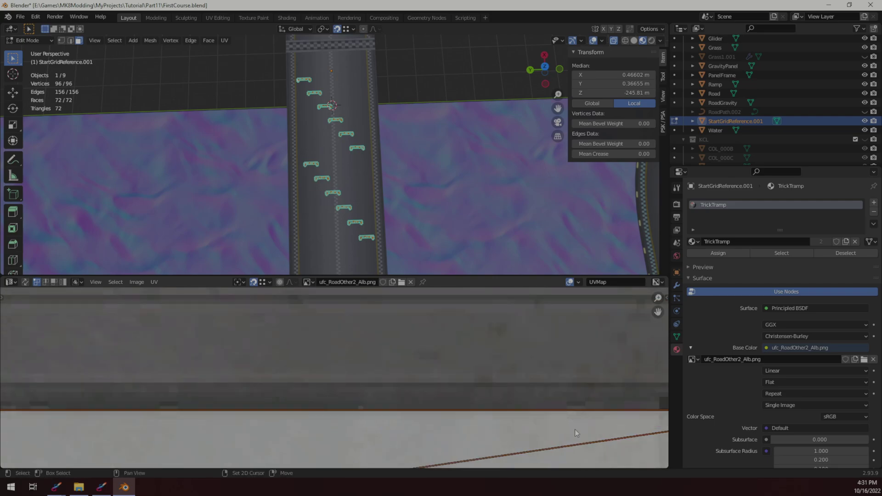
pyautogui.press('g')
pyautogui.press('y')
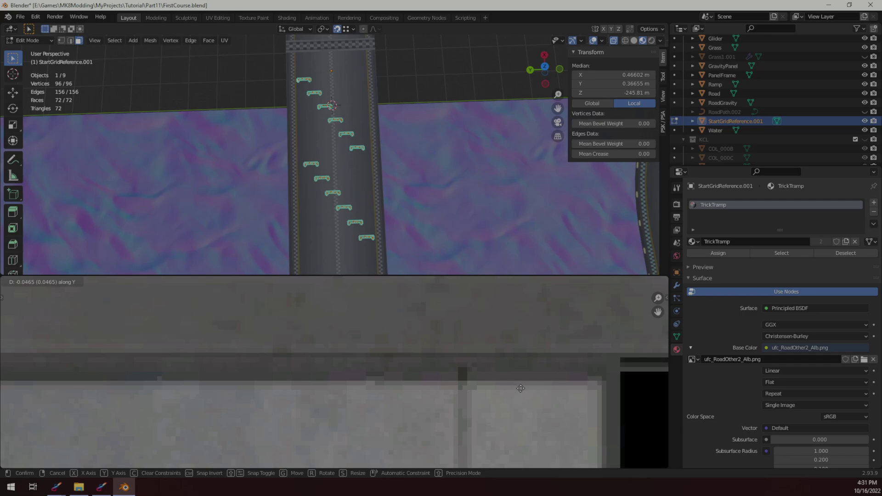
pyautogui.click(521, 388)
pyautogui.scroll(-3, 336, 378)
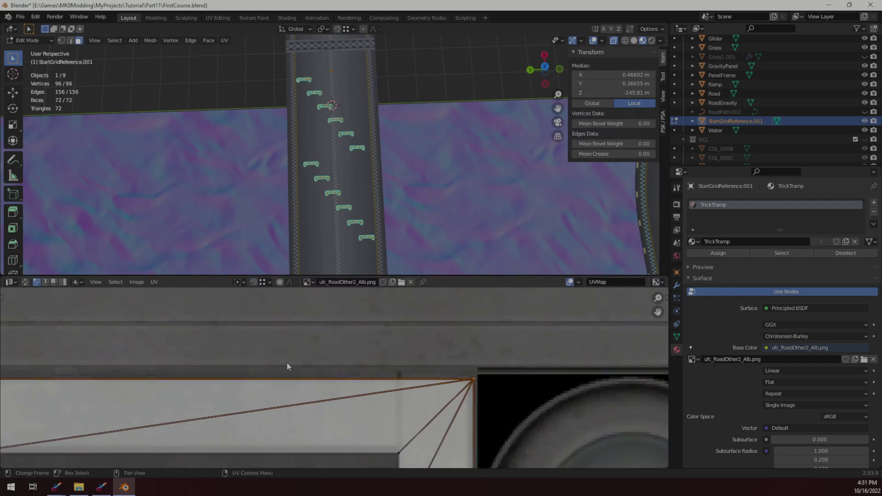
pyautogui.moveTo(231, 379); pyautogui.dragTo(484, 366, button='middle')
pyautogui.scroll(-2, 484, 367)
pyautogui.scroll(3, 502, 386)
pyautogui.press('g')
pyautogui.press('y')
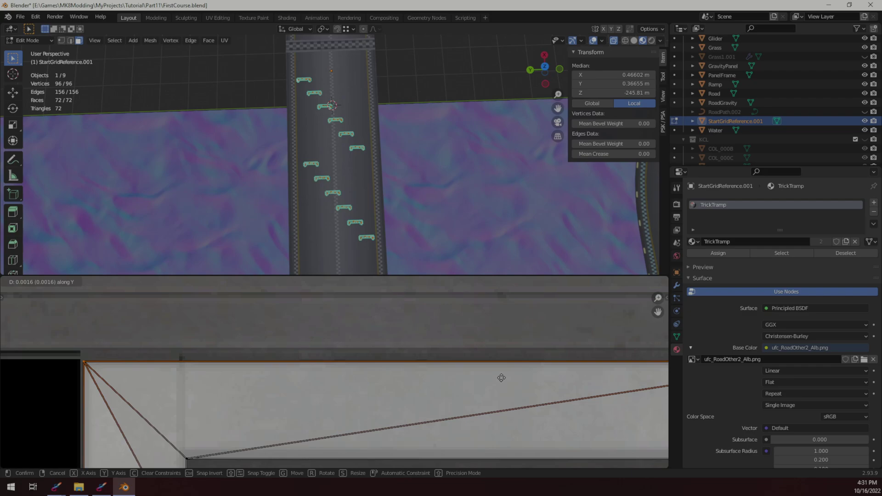
pyautogui.click(501, 376)
# Inspect the bracket UV's inner corners and the textured start grid bracket on the road up close
pyautogui.scroll(-1, 487, 386)
pyautogui.moveTo(384, 432); pyautogui.dragTo(411, 369, button='middle')
pyautogui.scroll(5, 230, 397)
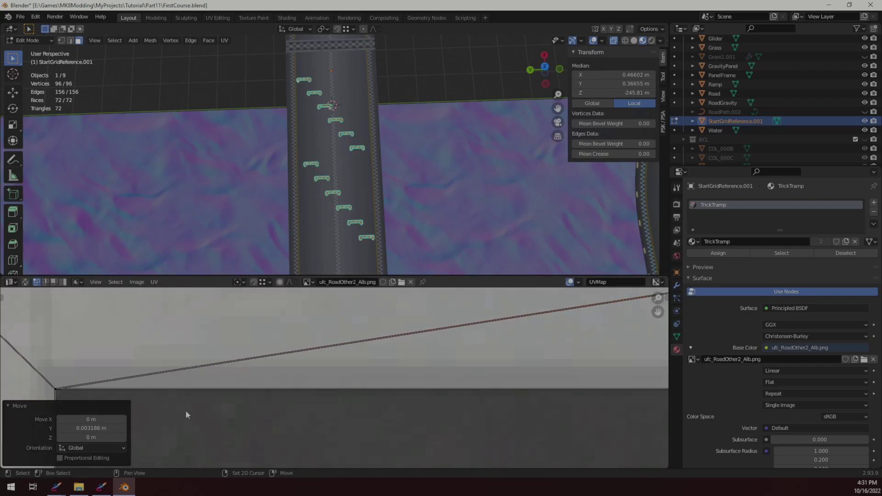
pyautogui.moveTo(186, 410); pyautogui.dragTo(368, 382, button='middle')
pyautogui.scroll(10, 407, 189)
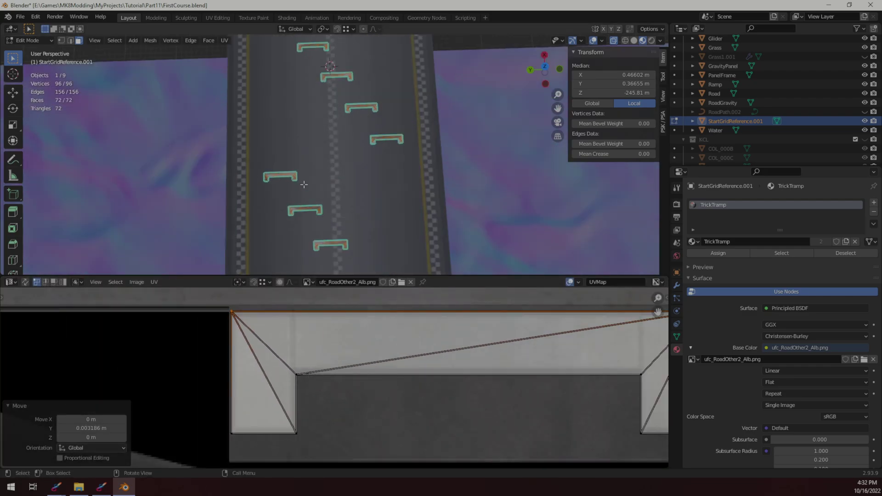
pyautogui.scroll(2, 407, 188)
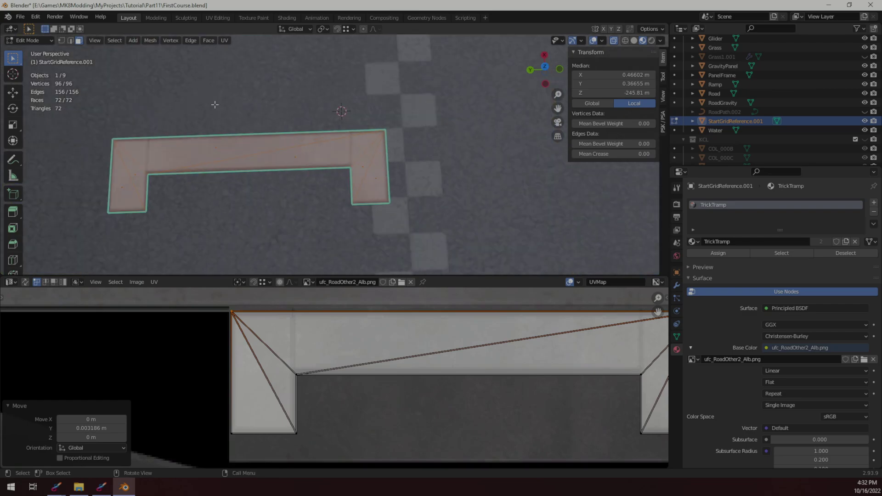
# Return to Object Mode, deselect the start grid brackets, and save the blend file
pyautogui.press('Tab')
pyautogui.scroll(-7, 449, 253)
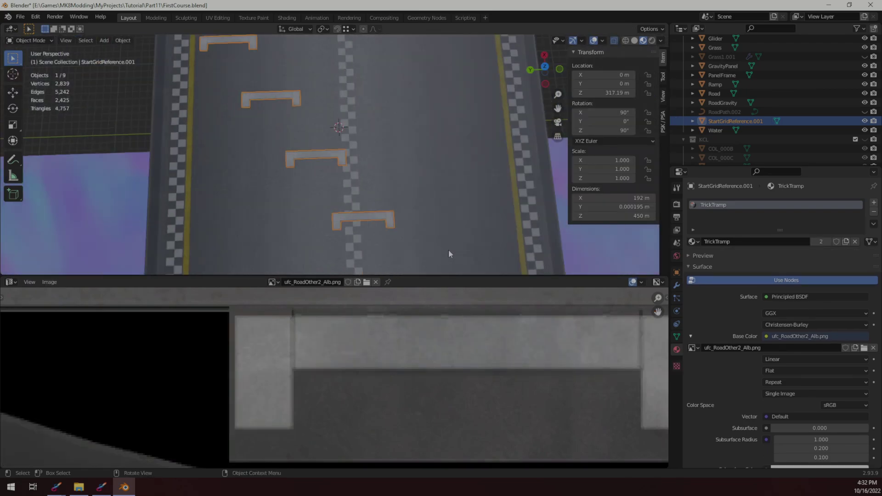
pyautogui.click(101, 133)
pyautogui.moveTo(290, 116); pyautogui.dragTo(355, 206, button='middle')
pyautogui.hotkey('ctrl', 's')
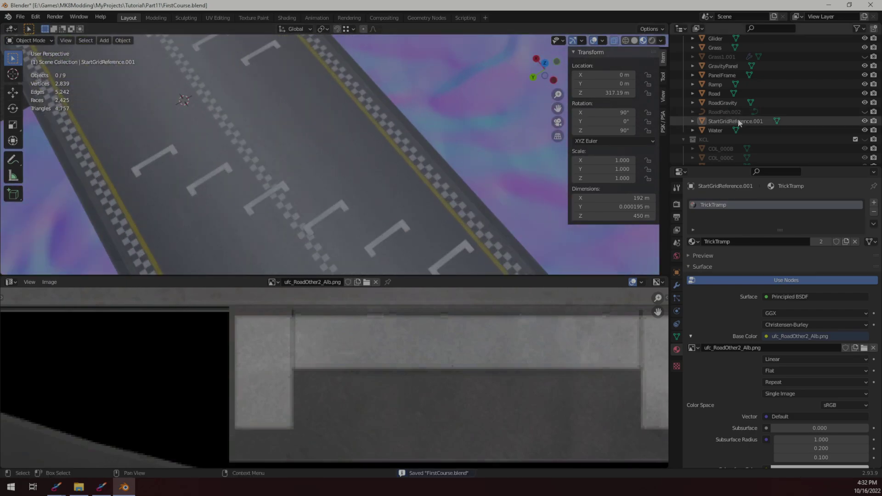
# Join the StartGridReference.001 mesh into the Ramp object, with Ramp as the active object
pyautogui.click(735, 121)
pyautogui.scroll(-3, 321, 216)
pyautogui.moveTo(433, 169); pyautogui.dragTo(456, 145, button='middle')
pyautogui.keyDown('shift'); pyautogui.click(437, 151); pyautogui.keyUp('shift')
pyautogui.scroll(-3, 453, 149)
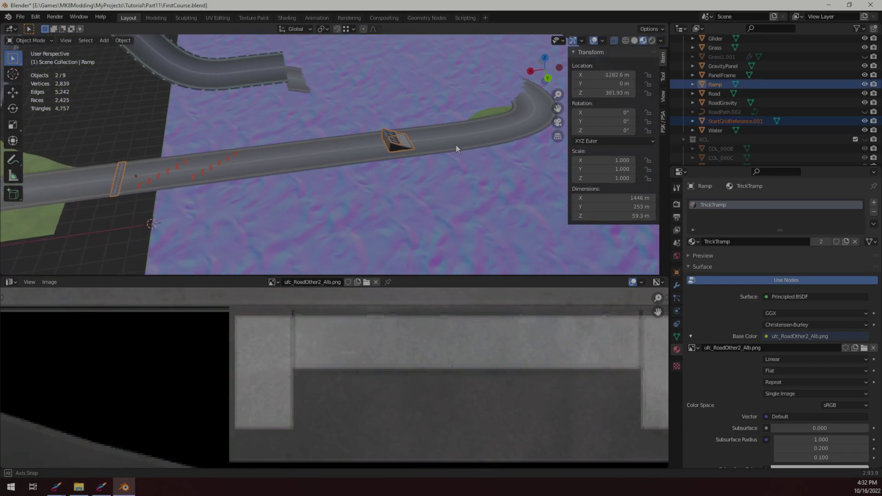
pyautogui.scroll(5, 373, 184)
pyautogui.scroll(3, 373, 184)
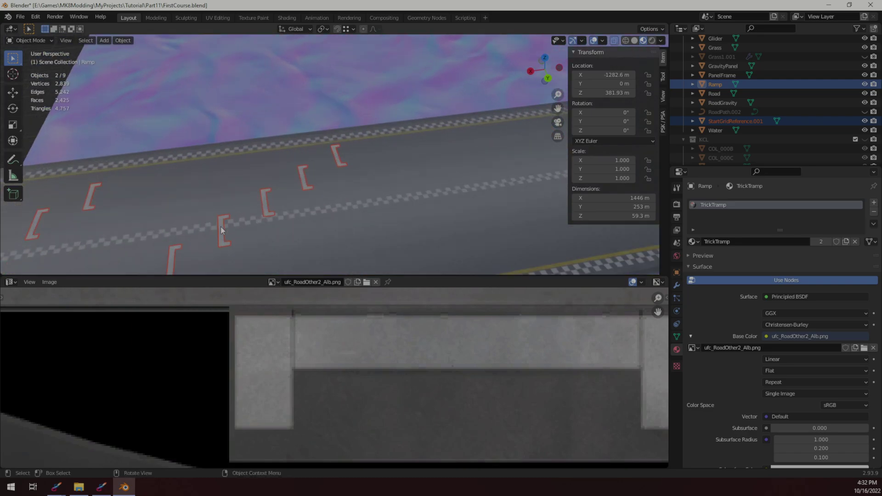
pyautogui.click(221, 227)
pyautogui.scroll(-5, 396, 173)
pyautogui.scroll(2, 346, 169)
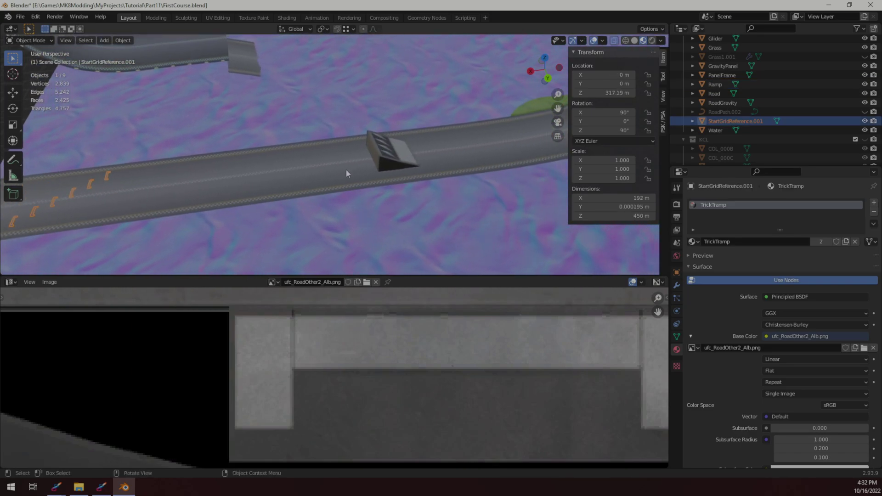
pyautogui.keyDown('shift'); pyautogui.click(387, 164); pyautogui.keyUp('shift')
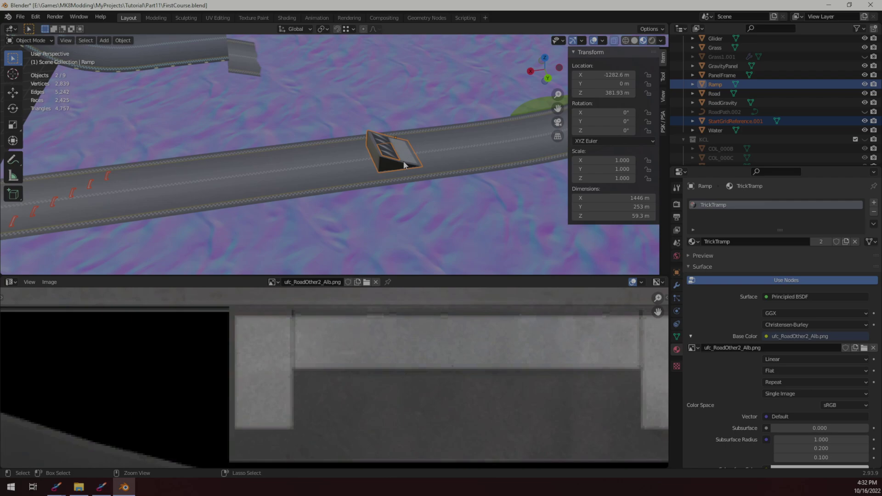
pyautogui.hotkey('ctrl', 'j')
# Deselect the joined Ramp object and save the blend file
pyautogui.scroll(-5, 398, 155)
pyautogui.moveTo(370, 148); pyautogui.dragTo(343, 164, button='middle')
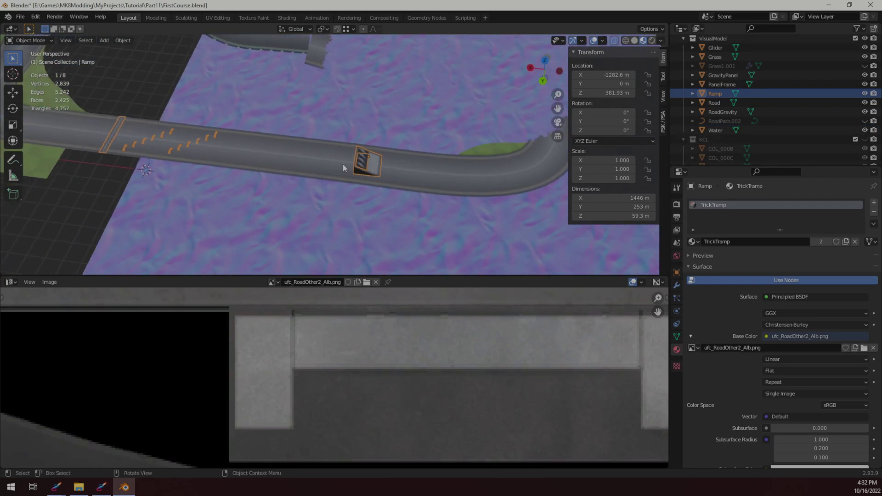
pyautogui.keyDown('shift'); pyautogui.moveTo(202, 148); pyautogui.dragTo(363, 181, button='middle'); pyautogui.keyUp('shift')
pyautogui.scroll(3, 363, 181)
pyautogui.hotkey('alt', 'a')
pyautogui.moveTo(293, 260); pyautogui.dragTo(362, 198, button='middle')
pyautogui.hotkey('ctrl', 's')
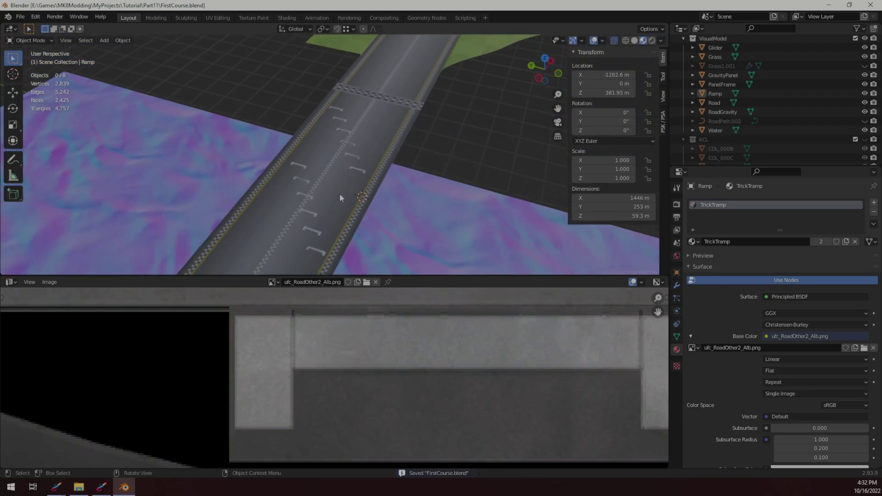
# Inspect the start grid brackets from low and overhead angles, finishing in the top orthographic view
pyautogui.scroll(6, 362, 196)
pyautogui.moveTo(365, 194); pyautogui.dragTo(445, 128, button='middle')
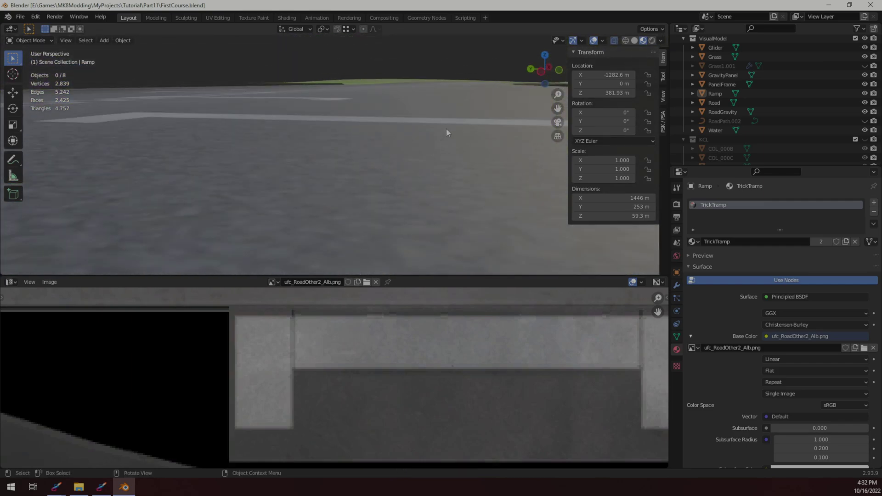
pyautogui.moveTo(323, 136)
pyautogui.mouseDown(button='middle')
pyautogui.moveTo(242, 138)
pyautogui.moveTo(299, 152)
pyautogui.moveTo(248, 114)
pyautogui.moveTo(315, 150)
pyautogui.mouseUp(button='middle')
pyautogui.scroll(2, 204, 127)
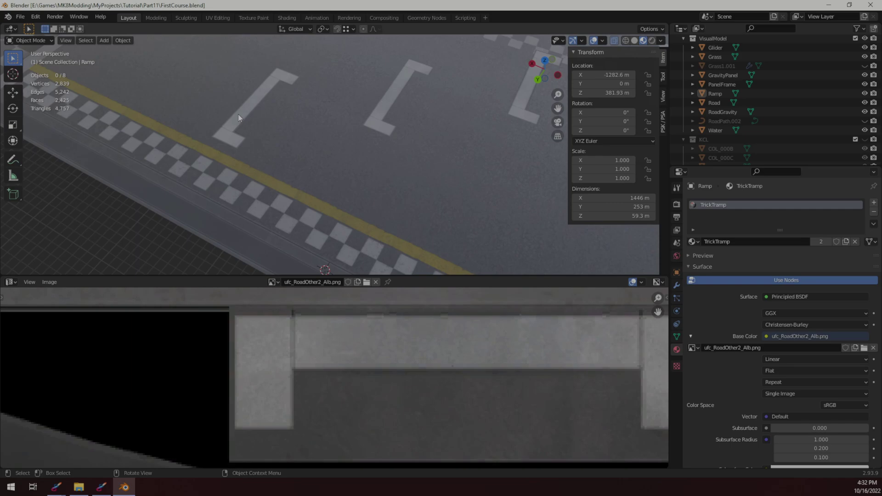
pyautogui.moveTo(287, 120); pyautogui.dragTo(381, 190, button='middle')
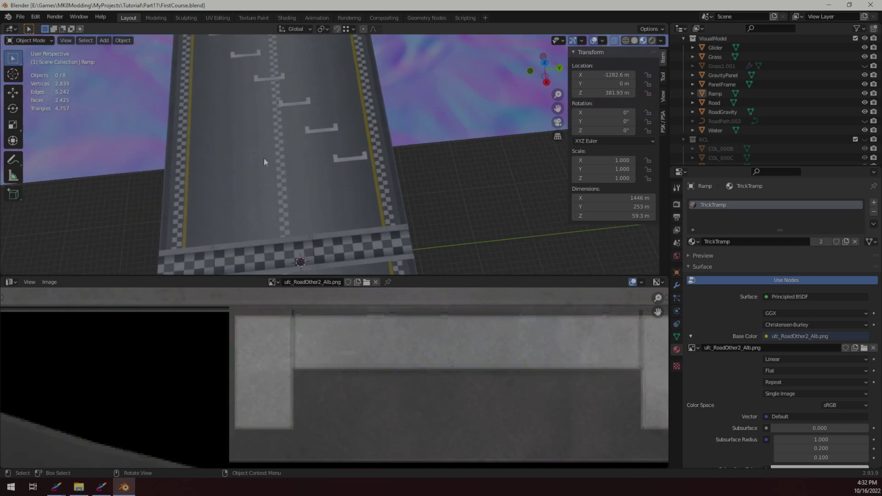
pyautogui.moveTo(264, 159); pyautogui.dragTo(337, 180, button='middle')
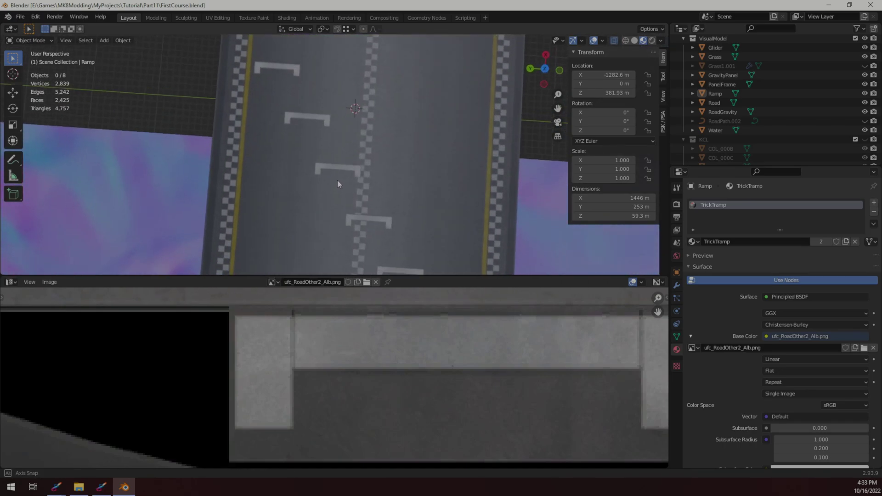
pyautogui.click(546, 71)
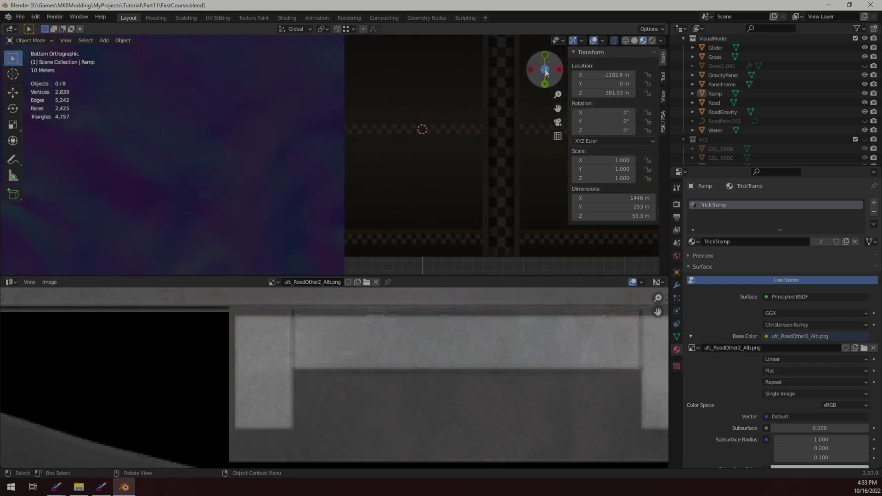
pyautogui.click(546, 69)
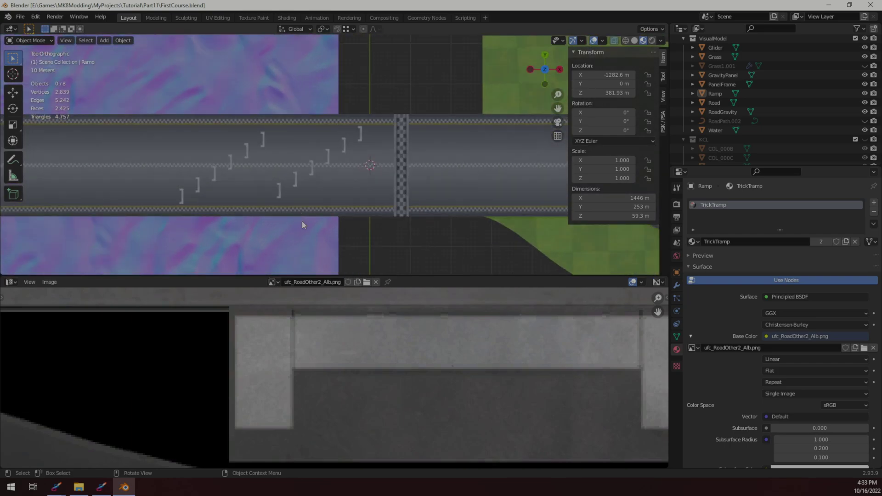
# Close the second Track Studio Deluxe window
pyautogui.rightClick(102, 488)
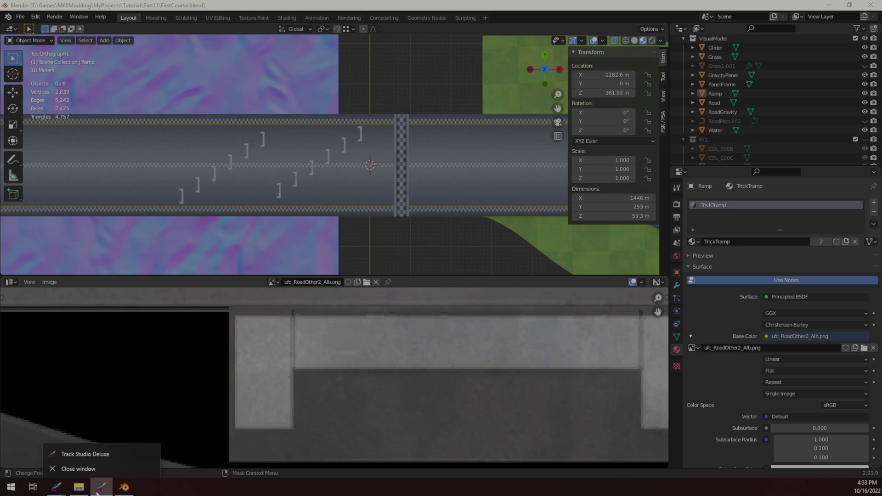
pyautogui.click(79, 467)
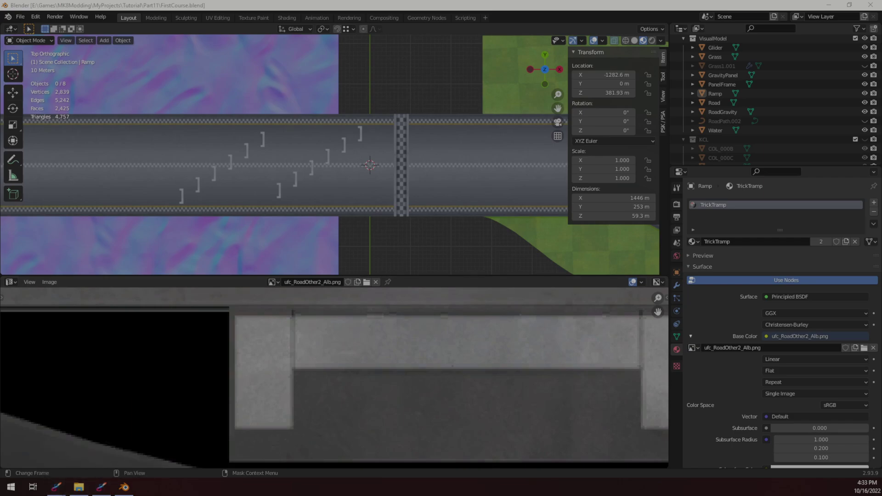
# Close the remaining Track Studio window, confirming the exit, and select the Ramp object in Blender
pyautogui.rightClick(55, 490)
pyautogui.click(45, 470)
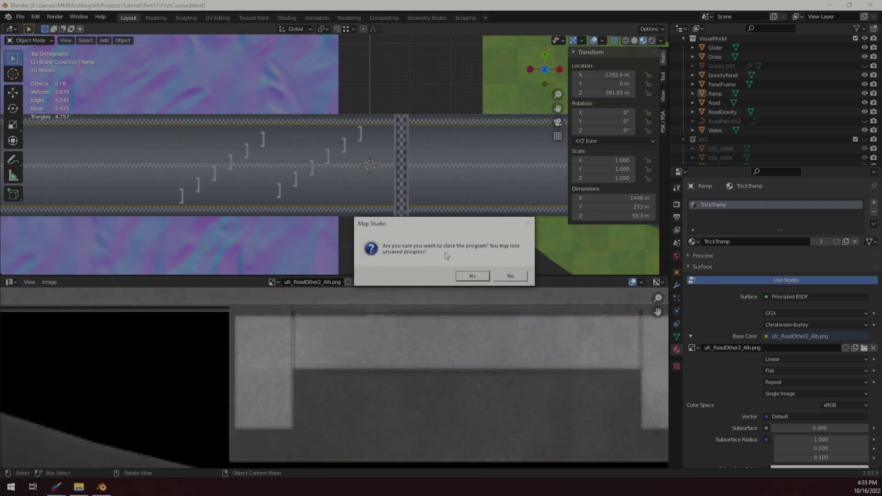
pyautogui.click(468, 274)
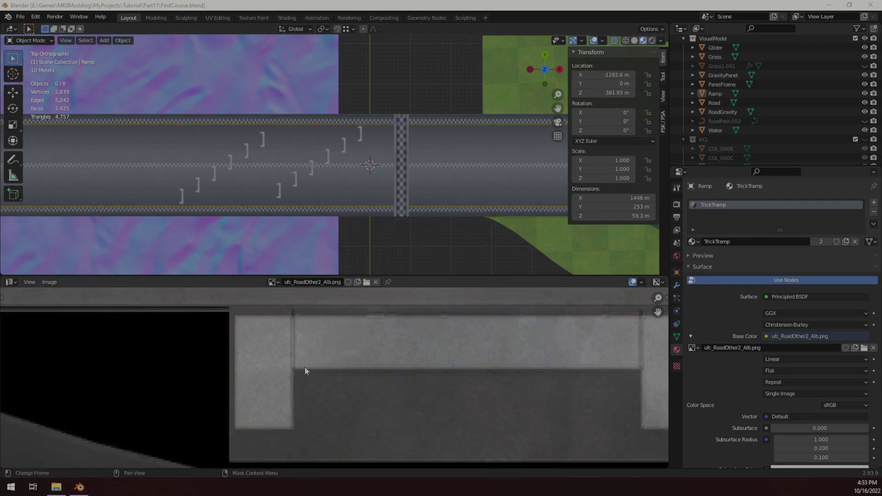
pyautogui.scroll(6, 327, 151)
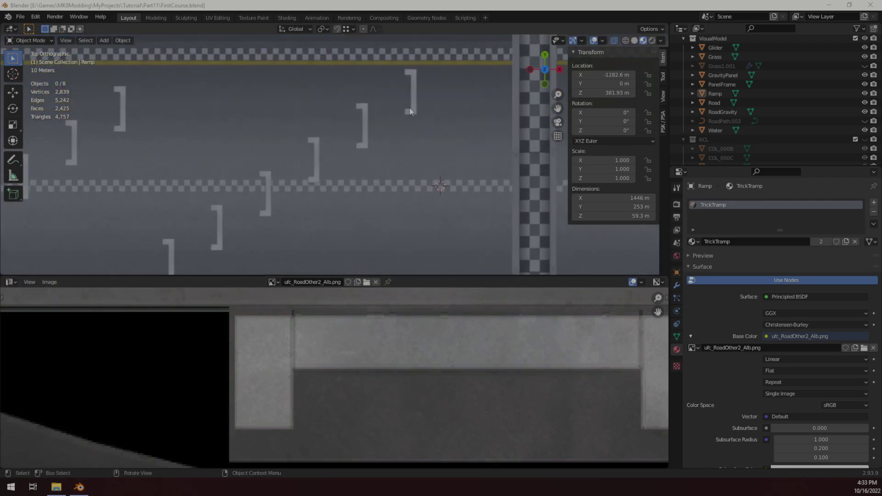
pyautogui.click(414, 109)
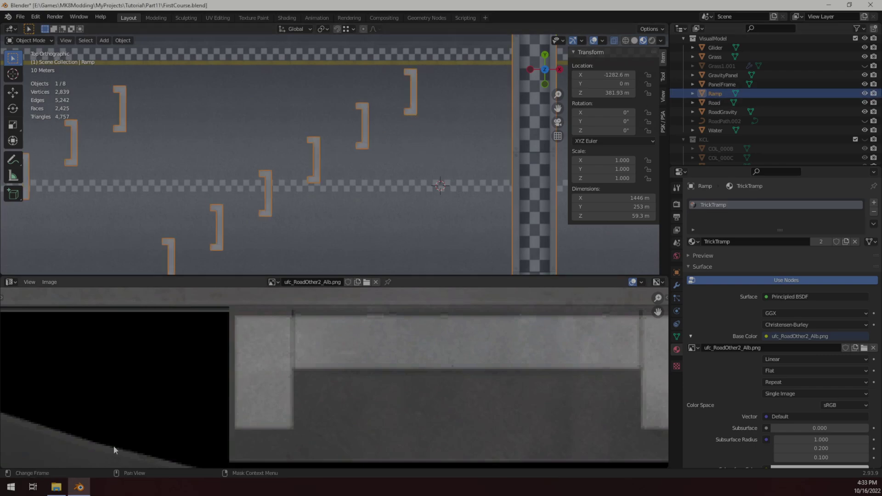
# Open course_muunt_200.byaml in Track Studio and examine the start grid brackets and finish line from overhead
pyautogui.click(56, 487)
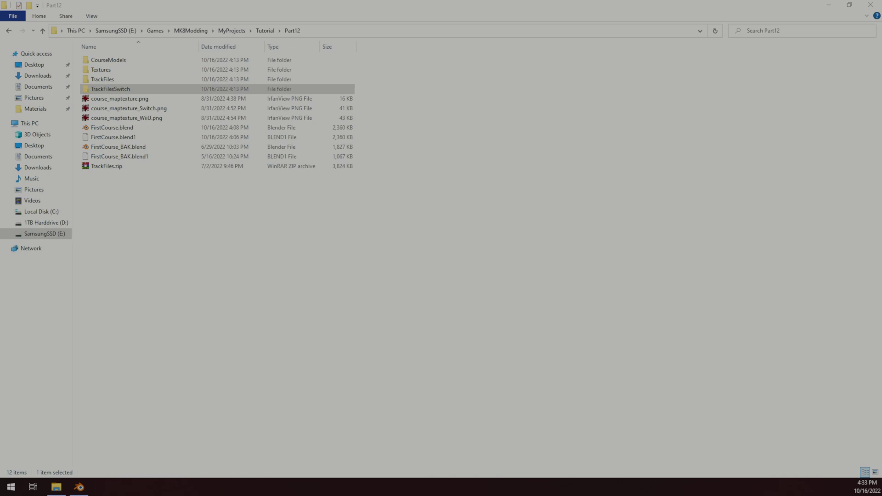
pyautogui.moveTo(0, 81); pyautogui.dragTo(349, 0)
pyautogui.moveTo(323, 82); pyautogui.dragTo(485, 177, button='right')
pyautogui.moveTo(486, 178); pyautogui.dragTo(524, 152)
pyautogui.press('w')
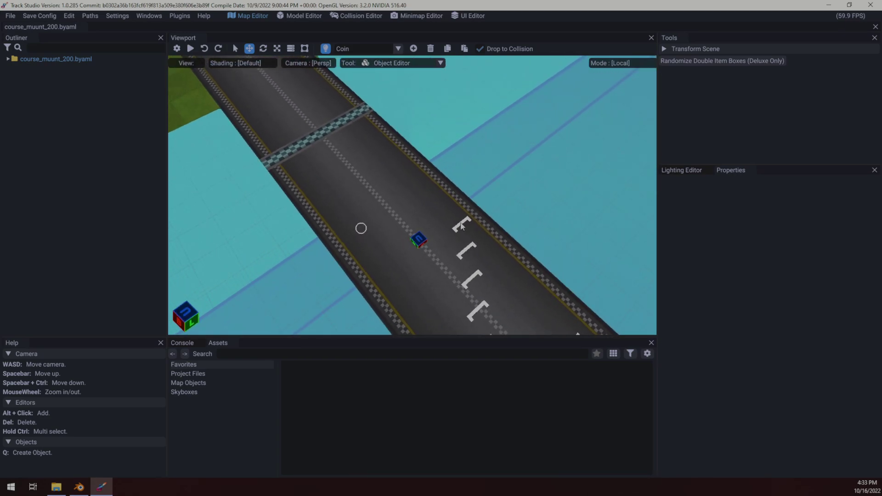
pyautogui.moveTo(461, 224); pyautogui.dragTo(574, 257)
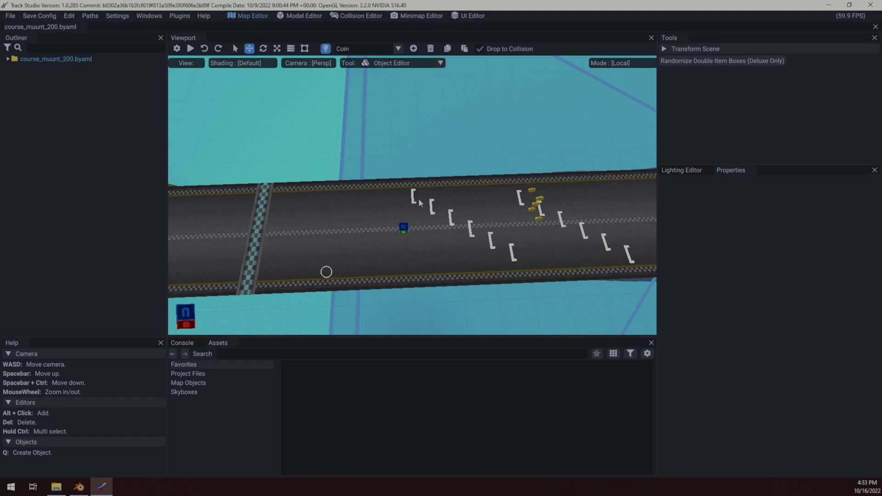
# Switch to Blender and examine the bracket layout relative to the finish line, ending in the top orthographic view
pyautogui.click(81, 488)
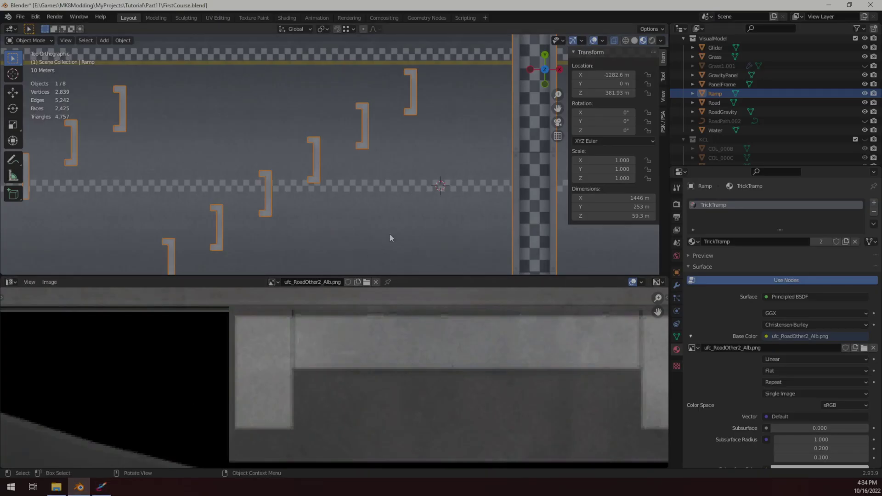
pyautogui.scroll(-4, 390, 233)
pyautogui.moveTo(335, 211); pyautogui.dragTo(414, 163, button='middle')
pyautogui.scroll(-3, 403, 173)
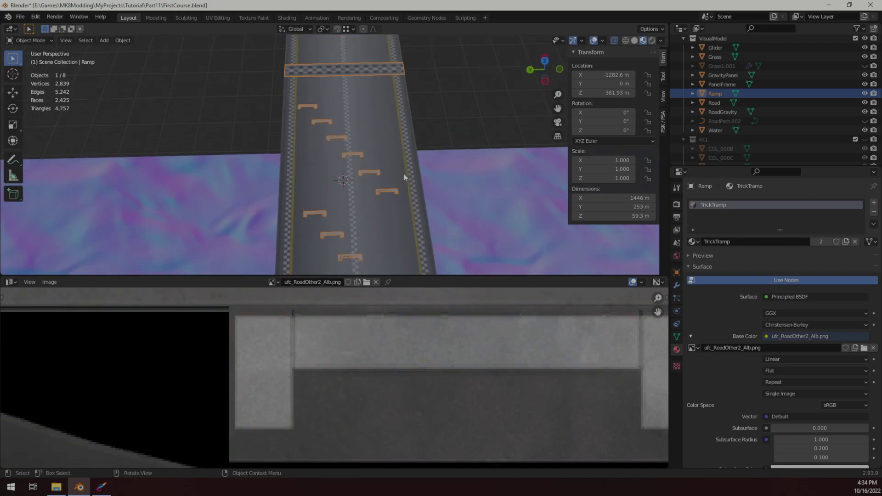
pyautogui.scroll(2, 362, 180)
pyautogui.scroll(-5, 282, 98)
pyautogui.click(545, 61)
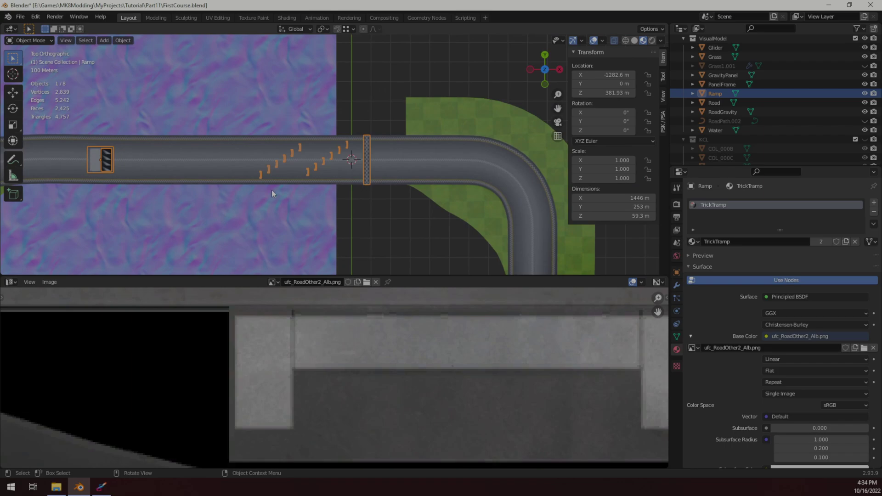
pyautogui.scroll(4, 271, 189)
# Enter Edit Mode on the Ramp mesh and select only the vertices of the start grid brackets
pyautogui.click(41, 40)
pyautogui.click(30, 61)
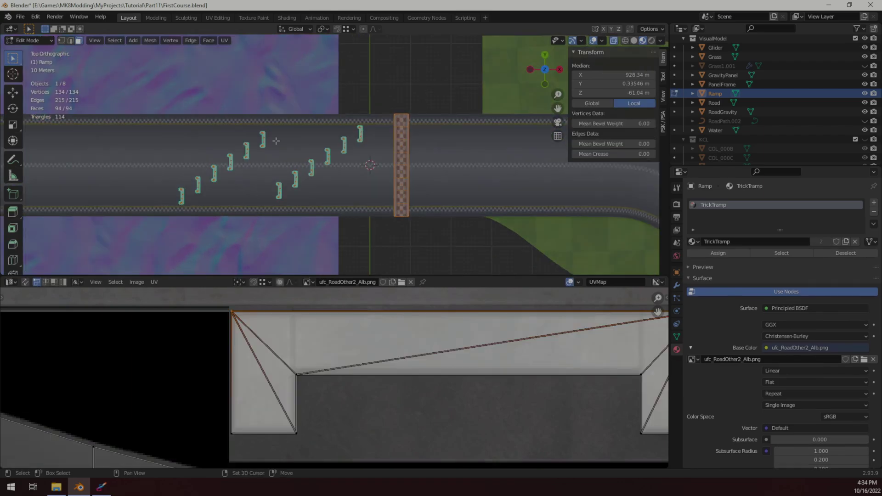
pyautogui.scroll(2, 308, 193)
pyautogui.keyDown('shift'); pyautogui.moveTo(308, 194); pyautogui.dragTo(354, 153, button='middle'); pyautogui.keyUp('shift')
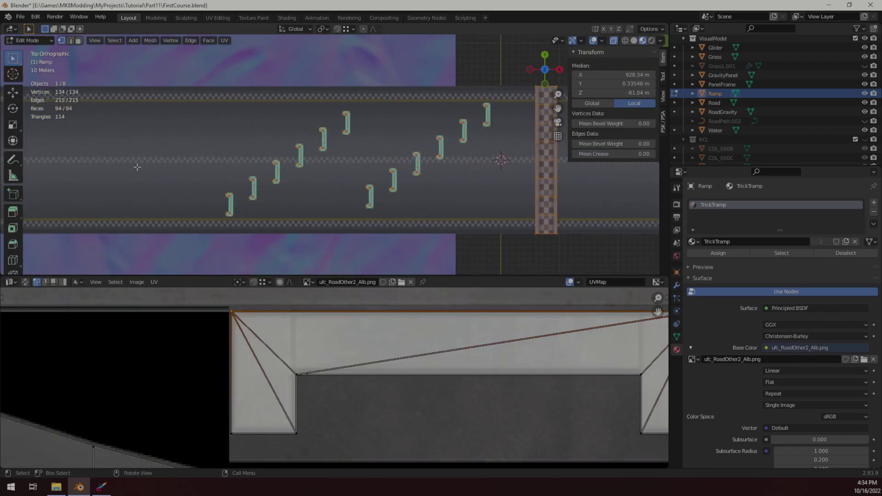
pyautogui.moveTo(125, 246); pyautogui.dragTo(416, 113)
pyautogui.moveTo(501, 70); pyautogui.dragTo(502, 71)
pyautogui.keyDown('shift'); pyautogui.moveTo(468, 213); pyautogui.dragTo(435, 224, button='middle'); pyautogui.keyUp('shift')
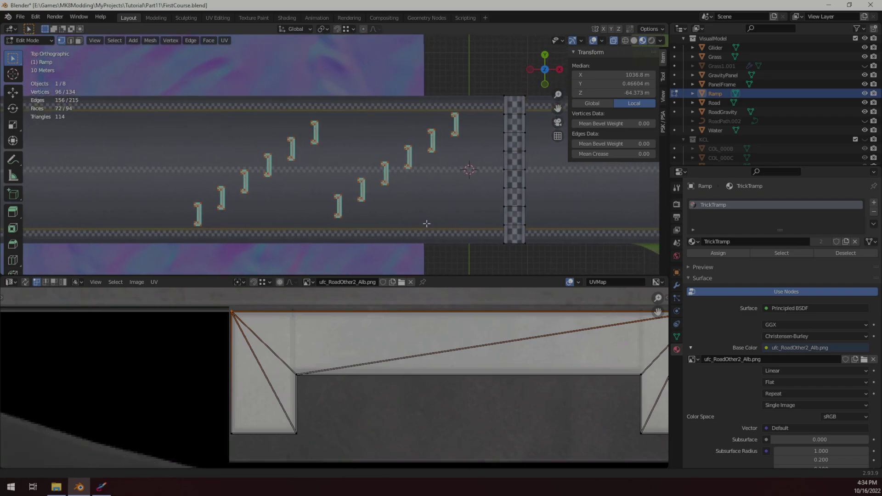
# Mirror the selected start grid brackets across the road by scaling them by -1 along the global Y axis
pyautogui.press('s')
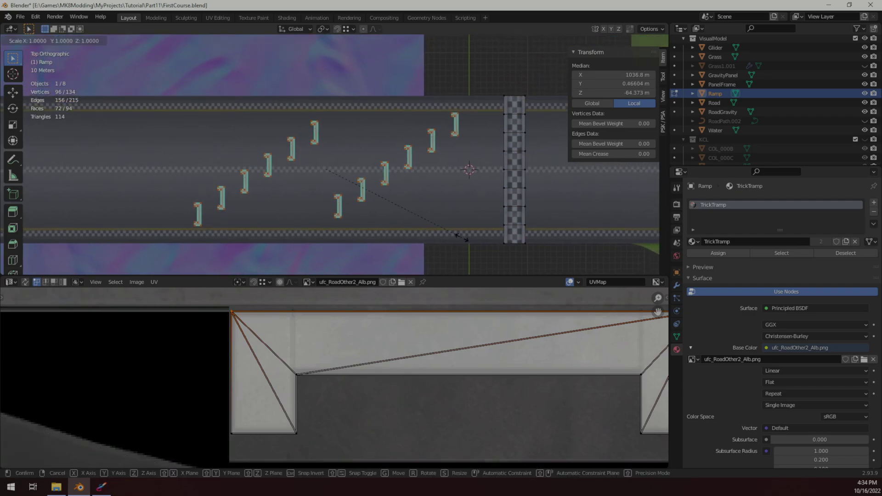
pyautogui.press('y')
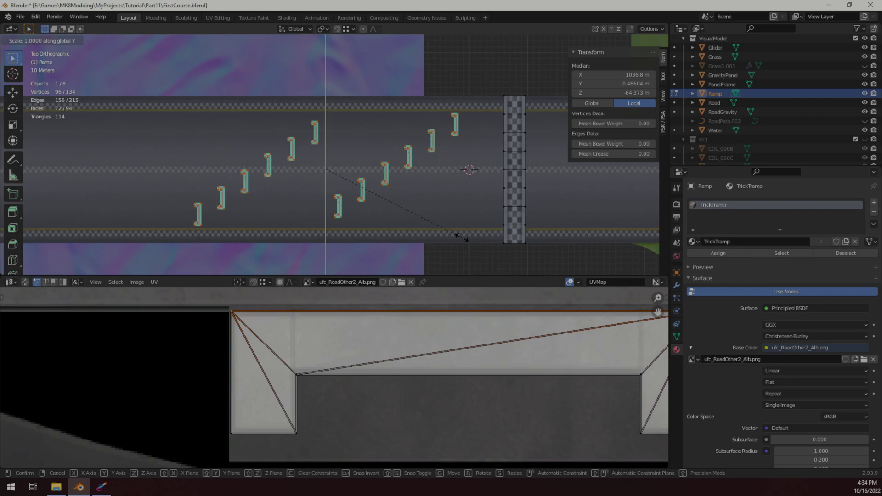
pyautogui.click(187, 93)
pyautogui.click(118, 235)
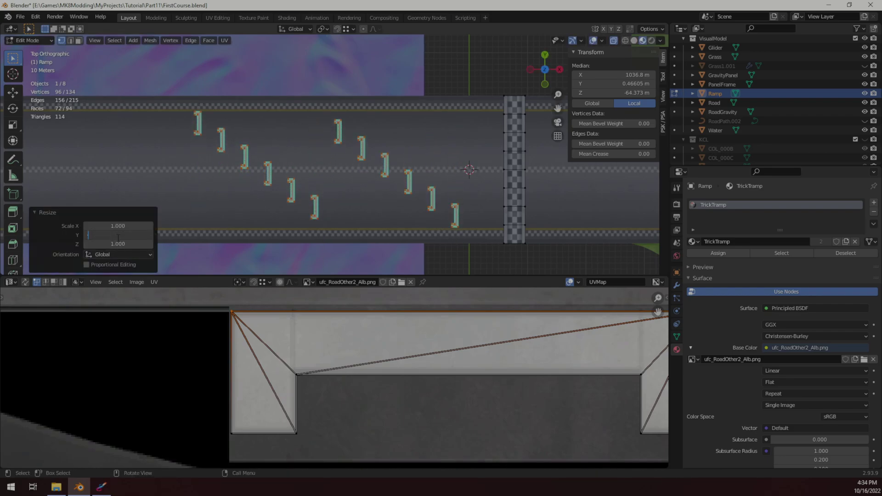
pyautogui.write('-1')
pyautogui.press('Return')
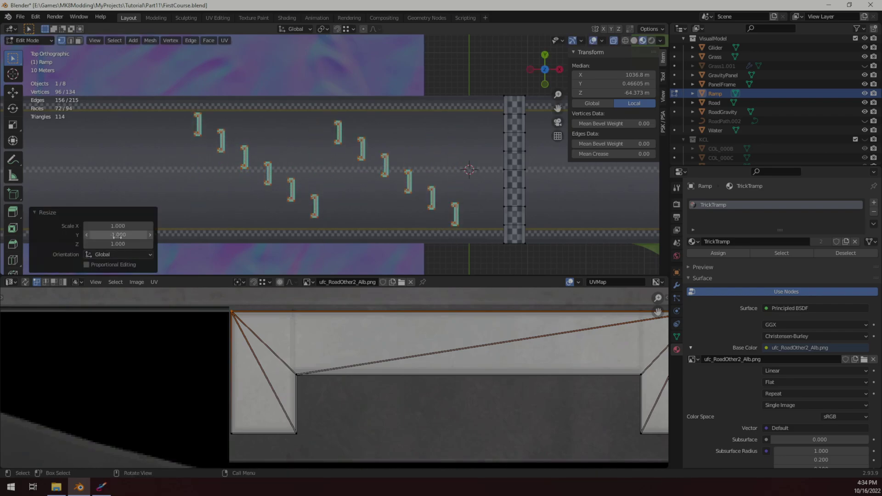
# Turn on the Face Orientation overlay and examine the mirrored brackets' faces up close
pyautogui.click(381, 229)
pyautogui.moveTo(380, 229); pyautogui.dragTo(472, 229, button='middle')
pyautogui.click(602, 41)
pyautogui.click(545, 226)
pyautogui.moveTo(473, 229); pyautogui.dragTo(231, 75)
pyautogui.scroll(3, 252, 82)
pyautogui.moveTo(256, 82); pyautogui.dragTo(288, 153, button='middle')
pyautogui.scroll(4, 287, 154)
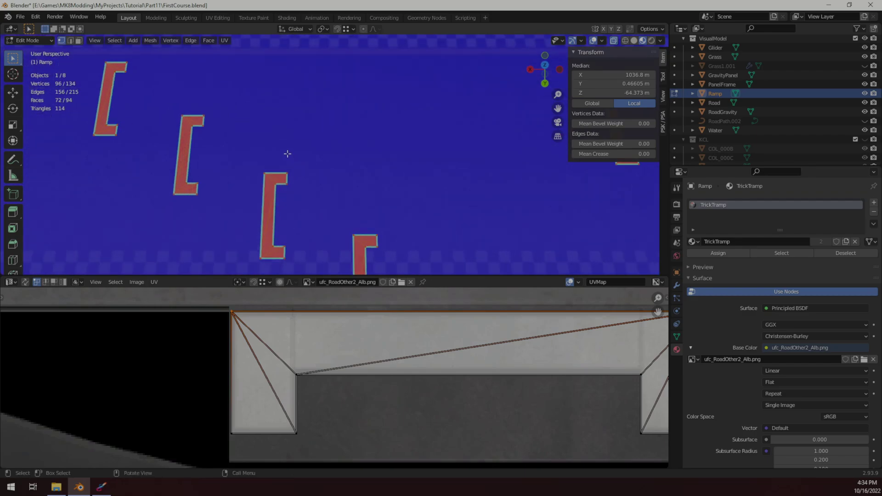
# Flip the normals of the selected start grid brackets
pyautogui.click(228, 40)
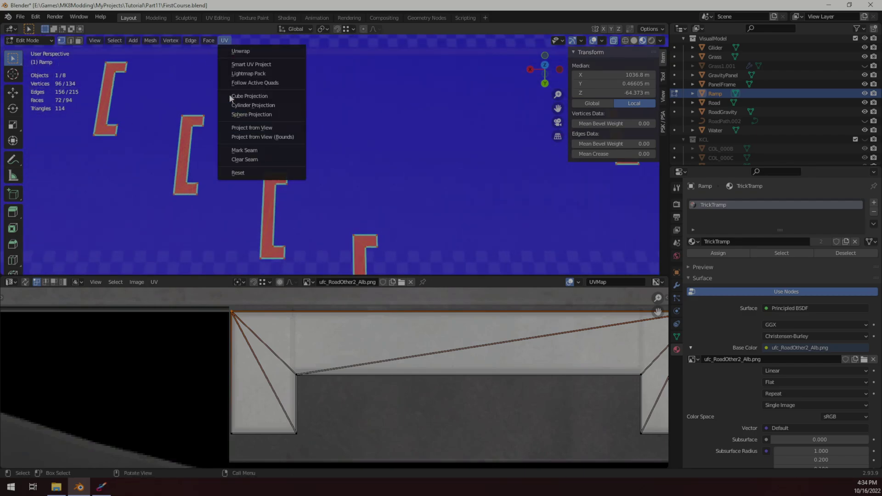
pyautogui.click(205, 40)
pyautogui.click(150, 40)
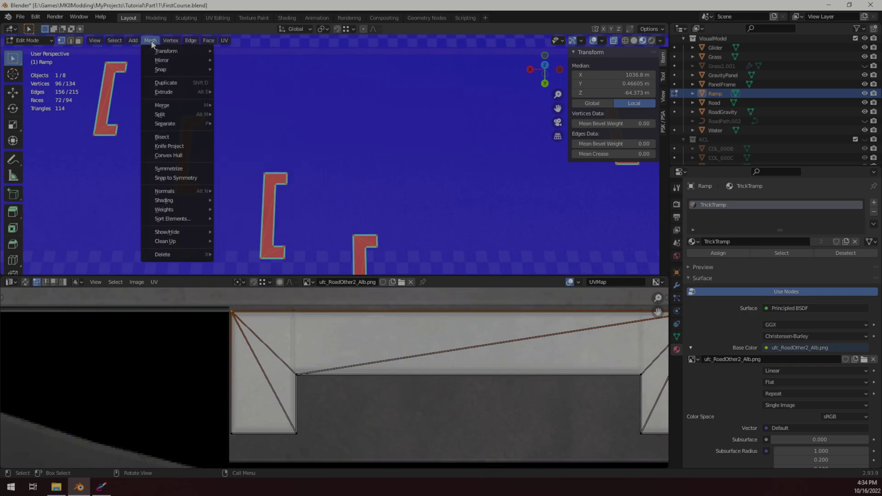
pyautogui.moveTo(180, 192)
pyautogui.click(254, 192)
pyautogui.scroll(-4, 401, 166)
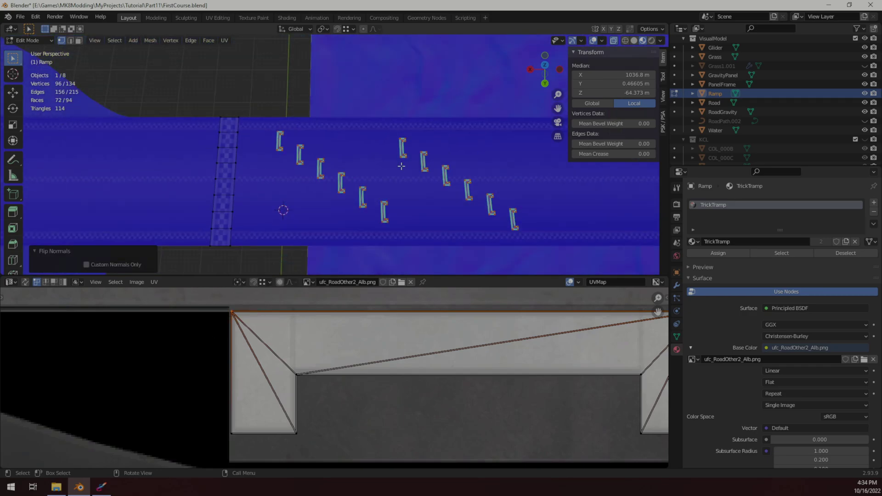
# Clear the bracket selection, save FirstCourse.blend and check the brackets' face orientation up close
pyautogui.click(395, 191)
pyautogui.moveTo(395, 192); pyautogui.dragTo(339, 177, button='middle')
pyautogui.scroll(4, 336, 177)
pyautogui.hotkey('ctrl', 's')
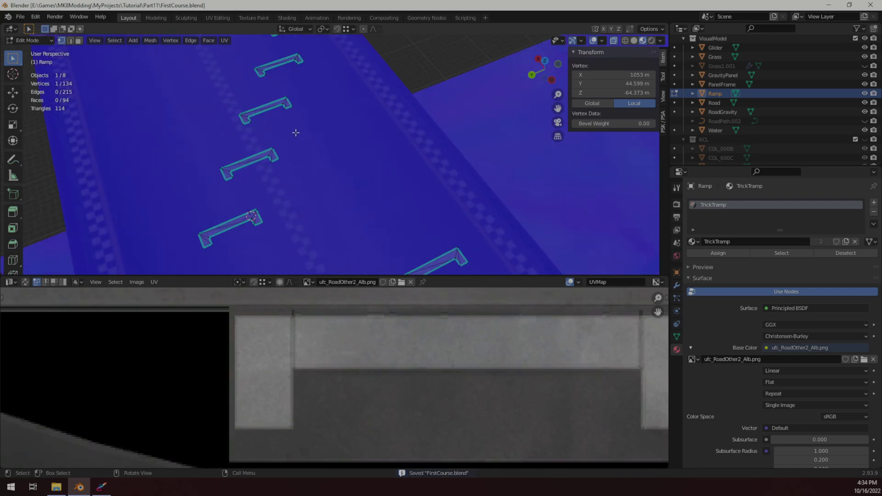
pyautogui.moveTo(295, 132); pyautogui.dragTo(133, 68, button='middle')
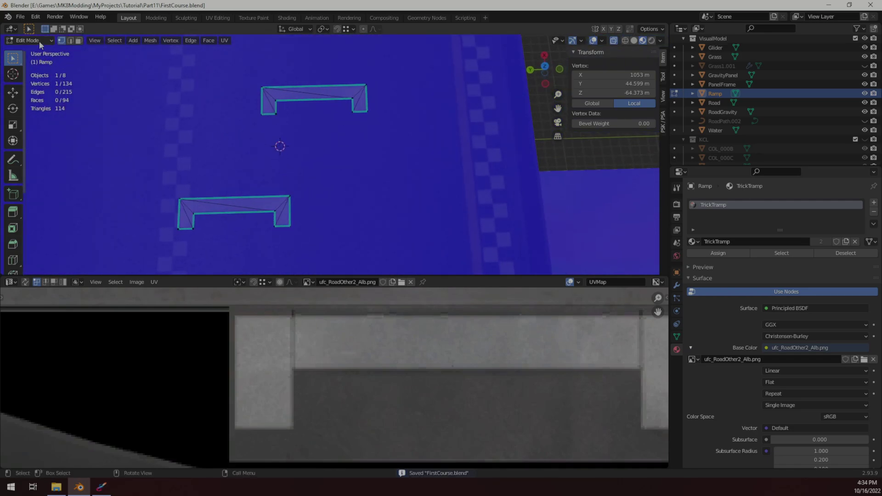
# Switch to Track Studio, inspect the Start object's properties and bring up the track settings of course_muunt_200.byaml
pyautogui.click(101, 487)
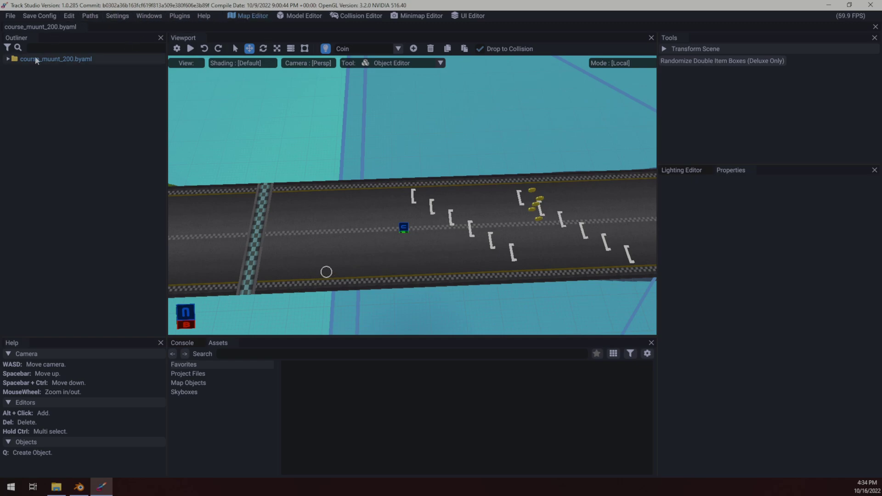
pyautogui.click(7, 59)
pyautogui.click(470, 229)
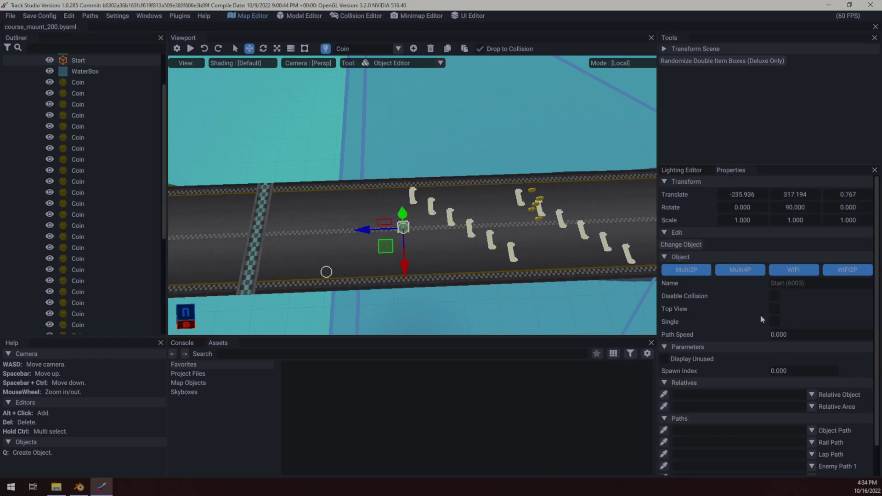
pyautogui.scroll(-1, 761, 318)
pyautogui.scroll(1, 780, 362)
pyautogui.scroll(2, 102, 75)
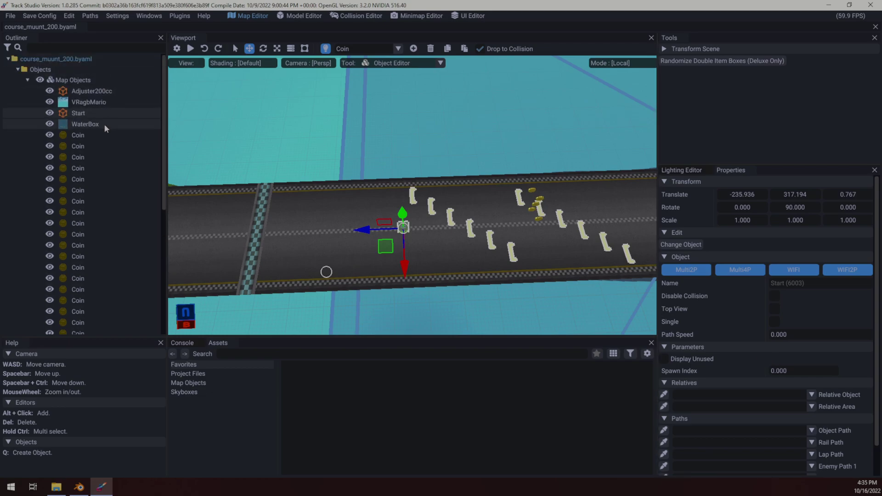
pyautogui.click(60, 61)
pyautogui.click(60, 58)
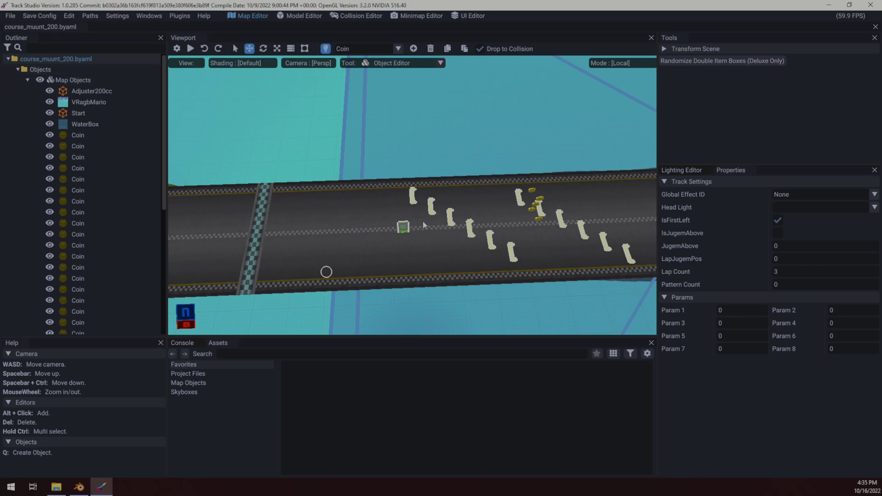
# Toggle IsFirstLeft off and back on repeatedly, comparing the start grid's bracket layout from several overhead angles
pyautogui.moveTo(473, 205); pyautogui.dragTo(310, 238, button='right')
pyautogui.press('d')
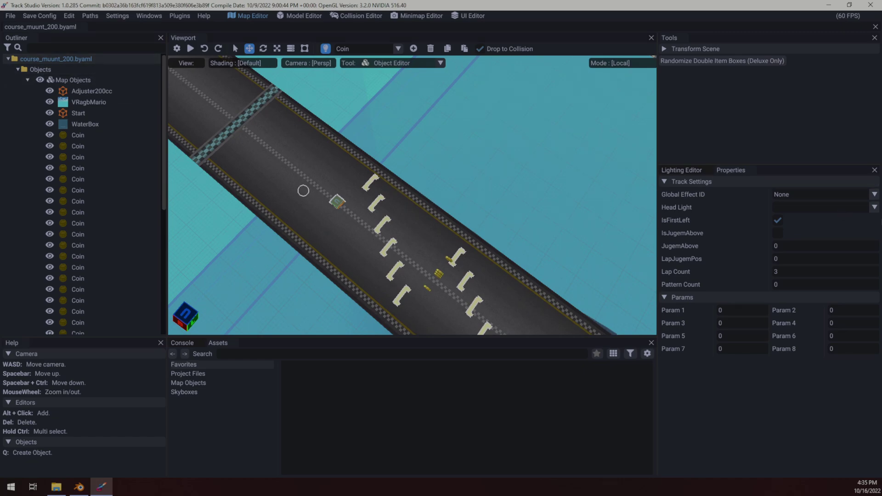
pyautogui.click(777, 221)
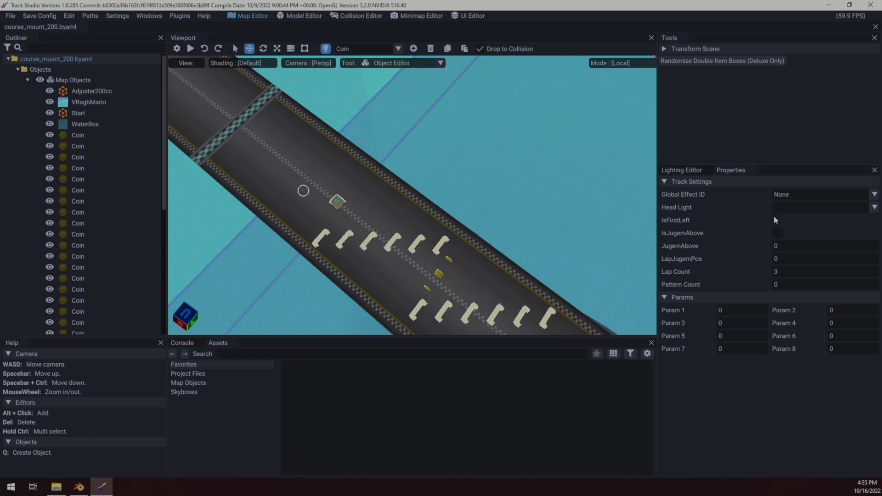
pyautogui.click(776, 221)
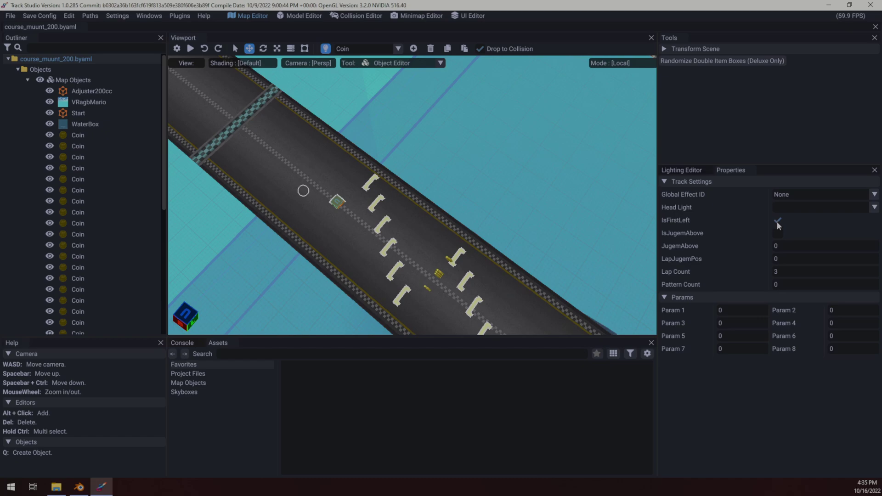
pyautogui.moveTo(611, 207); pyautogui.dragTo(410, 195, button='right')
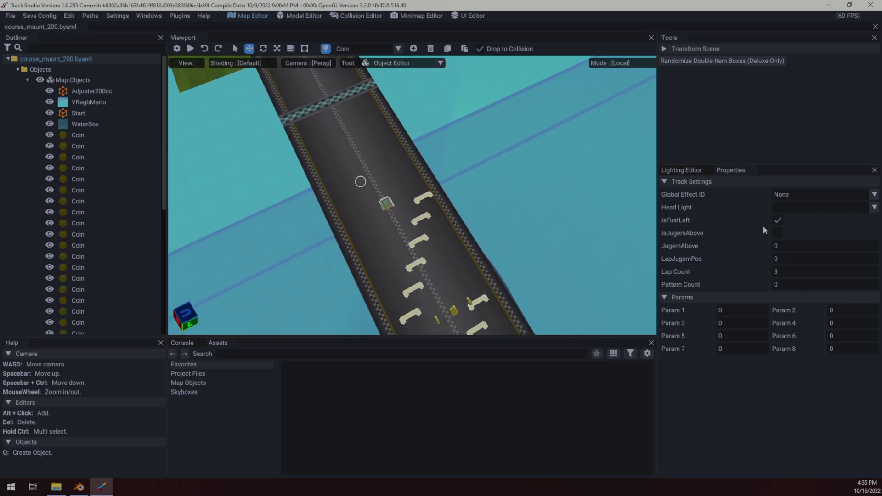
pyautogui.click(777, 221)
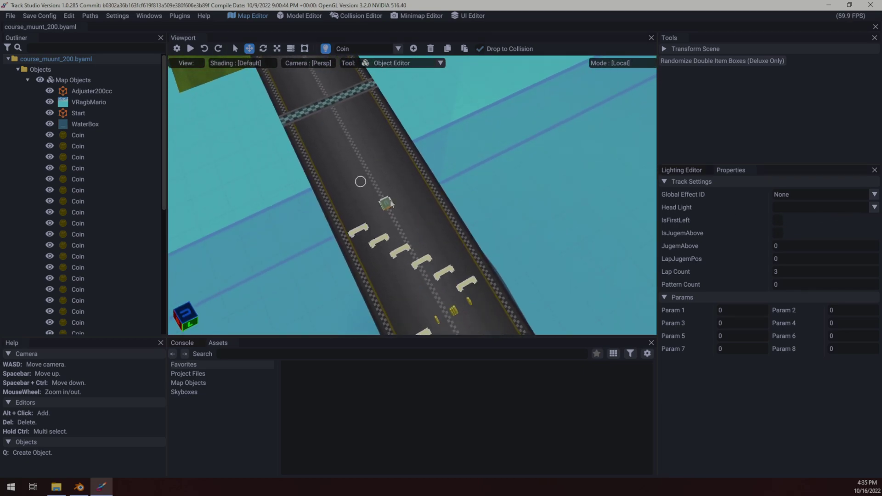
pyautogui.moveTo(391, 203); pyautogui.dragTo(543, 225, button='right')
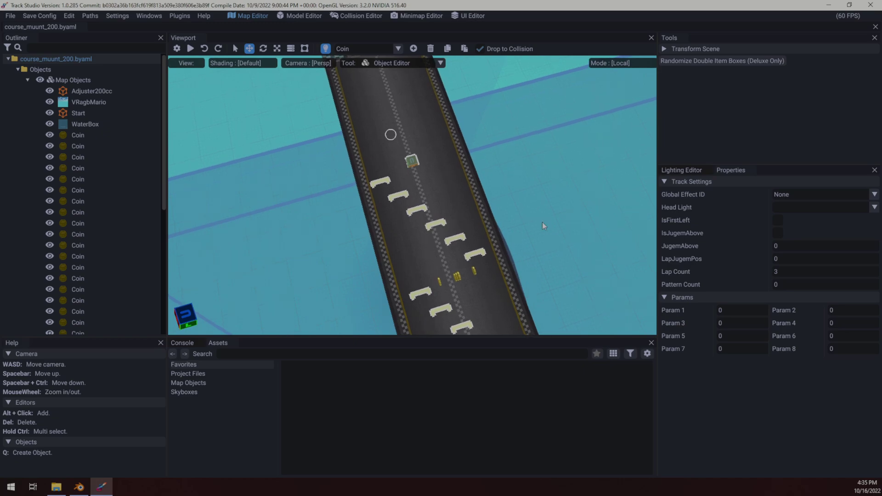
pyautogui.click(776, 220)
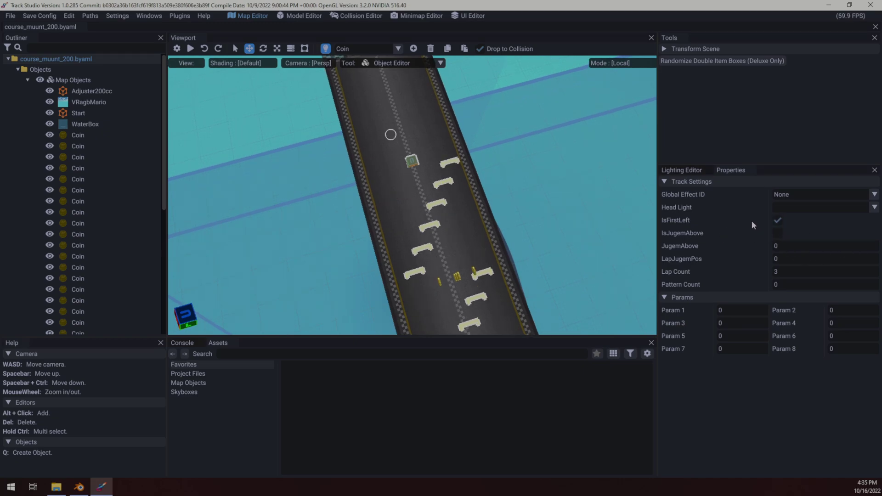
pyautogui.click(776, 223)
pyautogui.click(779, 219)
pyautogui.moveTo(541, 225); pyautogui.dragTo(566, 230, button='right')
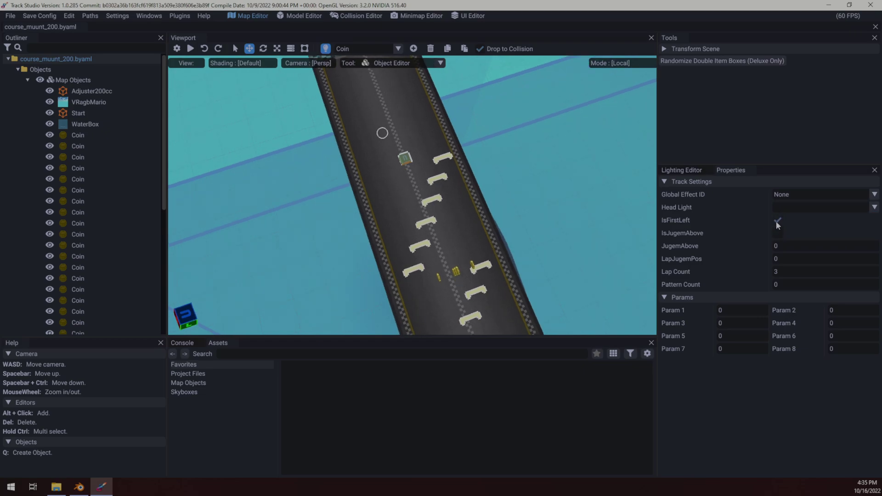
# Toggle IsFirstLeft off and back on, compare the start grid brackets, and save course_muunt_200.byaml with the option enabled
pyautogui.click(776, 222)
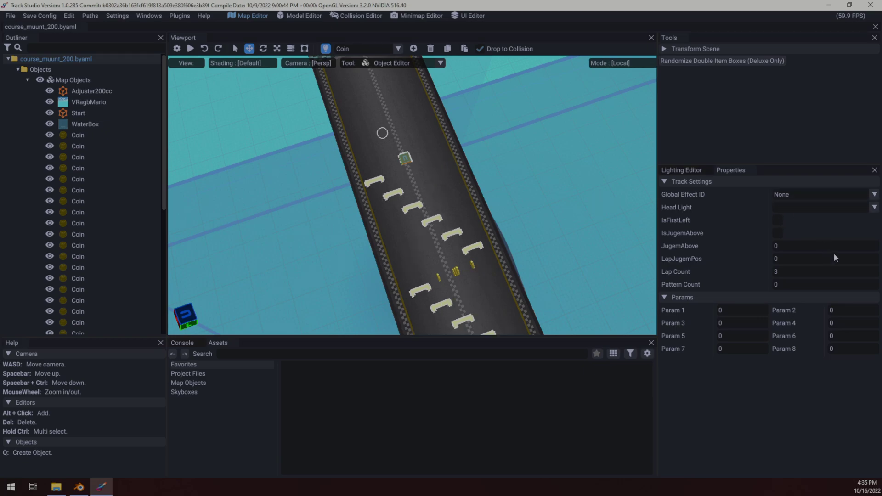
pyautogui.click(777, 222)
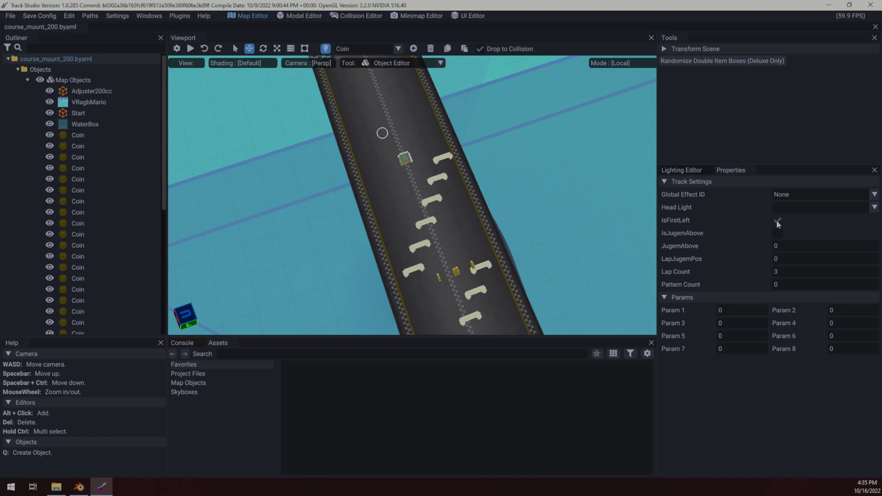
pyautogui.moveTo(506, 130); pyautogui.dragTo(544, 158)
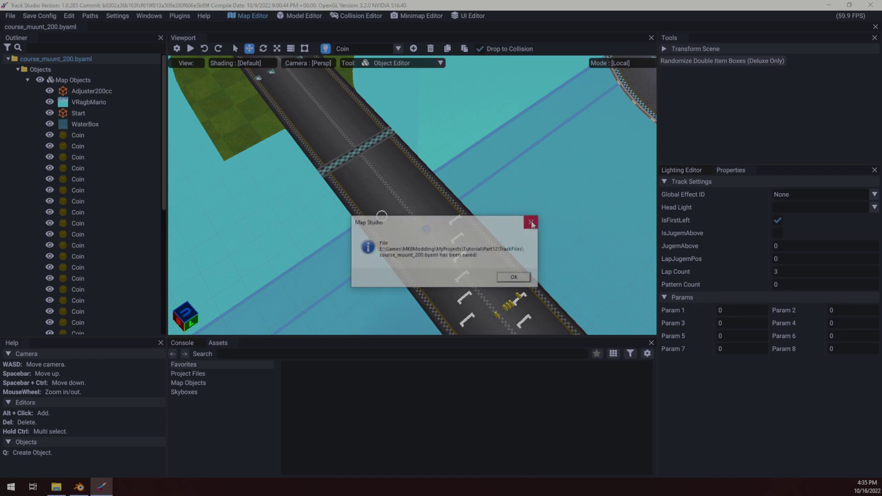
pyautogui.click(514, 277)
pyautogui.moveTo(431, 194); pyautogui.dragTo(547, 209, button='right')
pyautogui.press('a')
pyautogui.press('w')
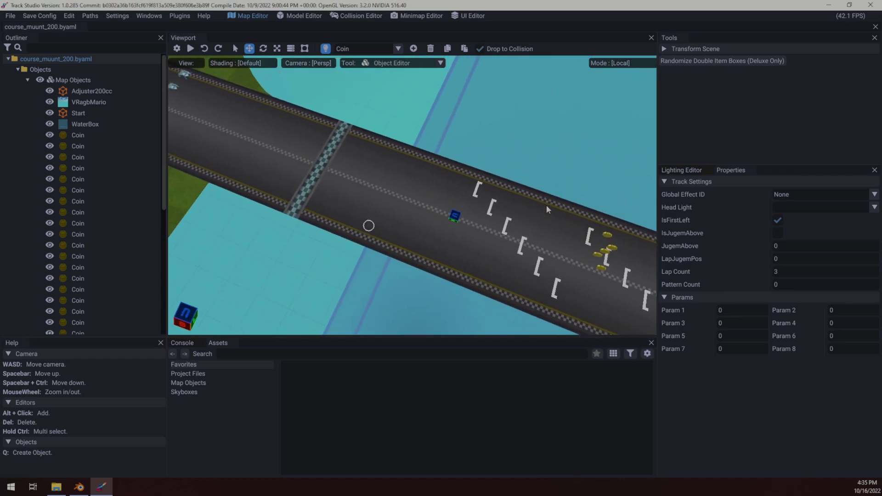
pyautogui.moveTo(437, 207); pyautogui.dragTo(460, 131, button='right')
# Switch to Blender, deselect the Ramp object and frame the start grid area of the track
pyautogui.click(79, 488)
pyautogui.scroll(-12, 516, 86)
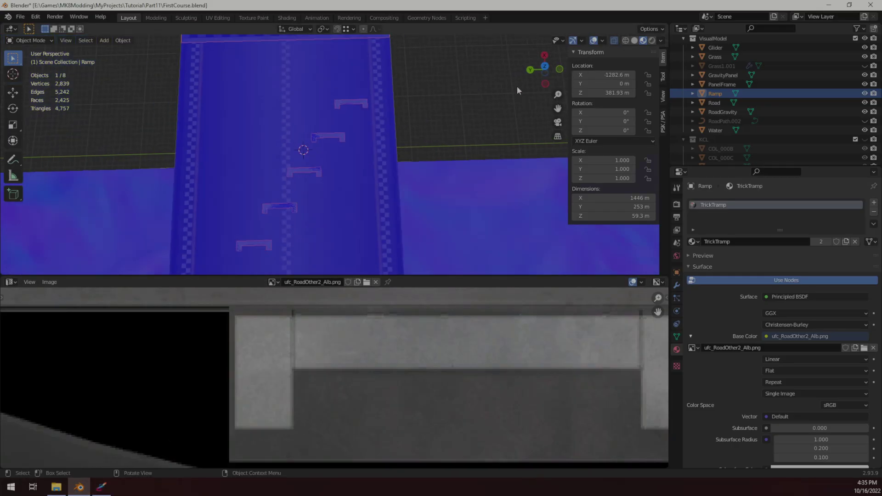
pyautogui.click(367, 140)
pyautogui.moveTo(368, 140); pyautogui.dragTo(399, 125, button='middle')
pyautogui.scroll(-2, 398, 124)
pyautogui.scroll(3, 398, 129)
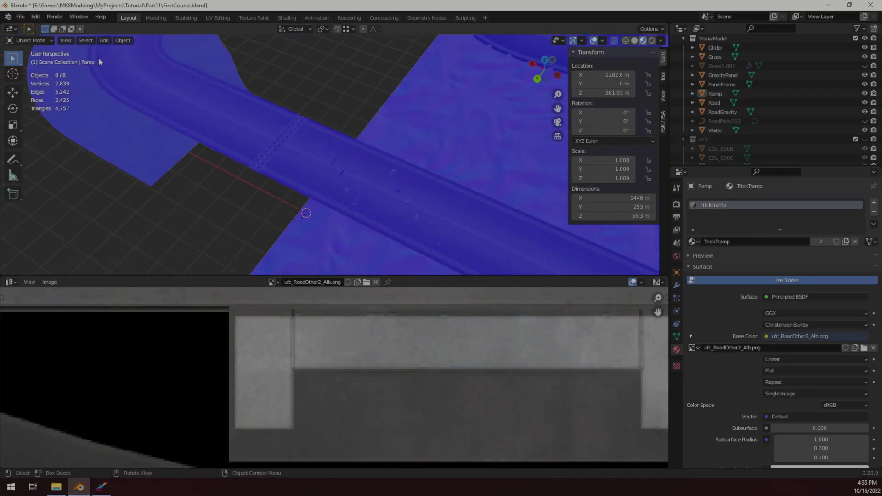
pyautogui.click(40, 43)
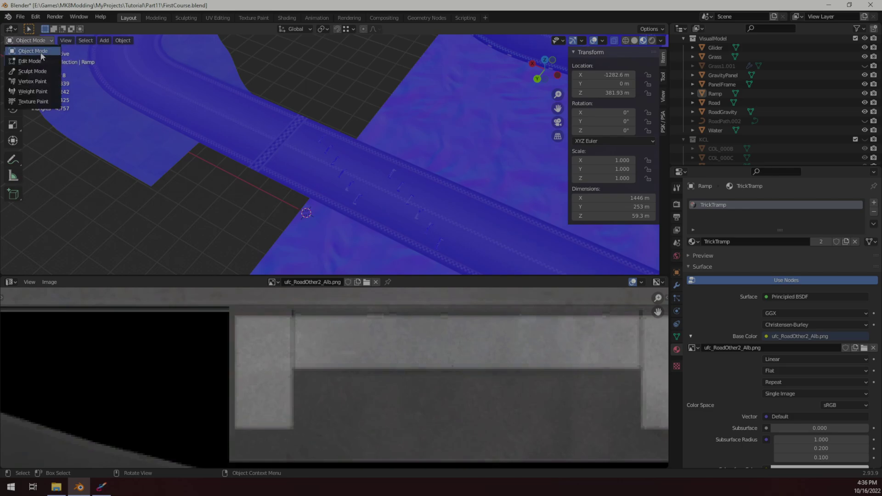
pyautogui.click(27, 59)
pyautogui.scroll(-5, 387, 156)
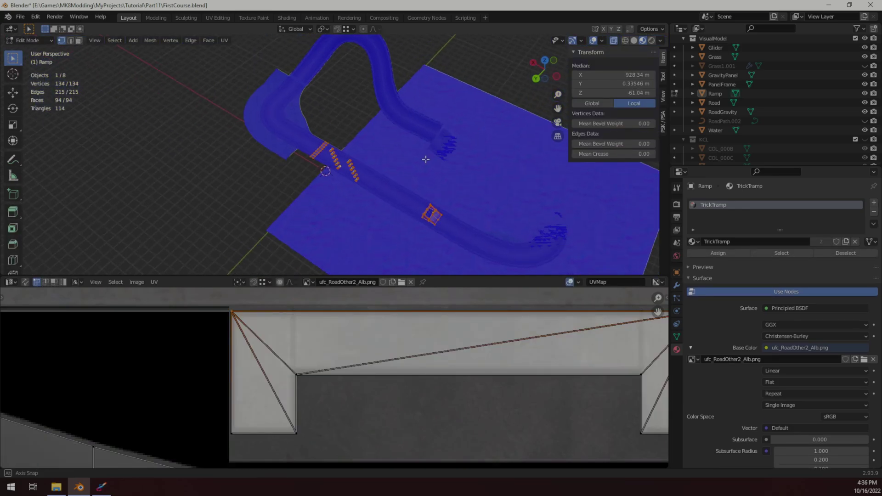
pyautogui.click(29, 41)
pyautogui.click(28, 50)
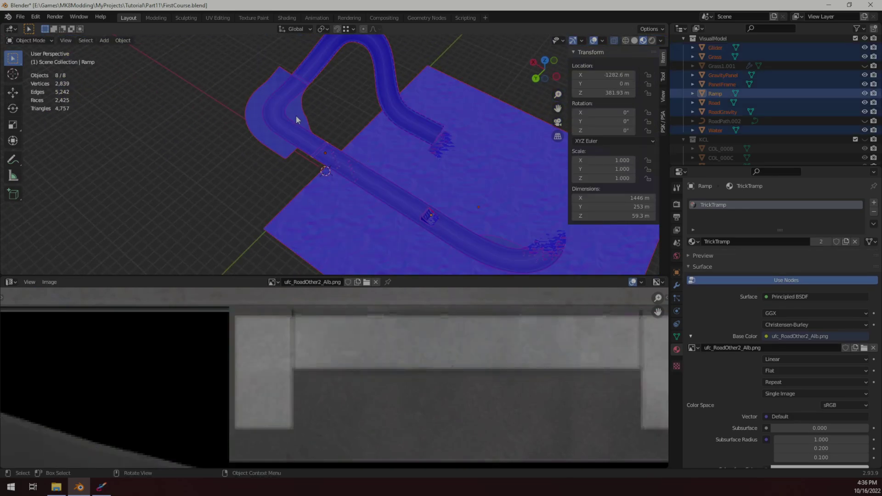
# Put all visible VisualModel objects into Edit Mode together and triangulate their selected faces
pyautogui.scroll(3, 296, 121)
pyautogui.click(29, 41)
pyautogui.click(28, 59)
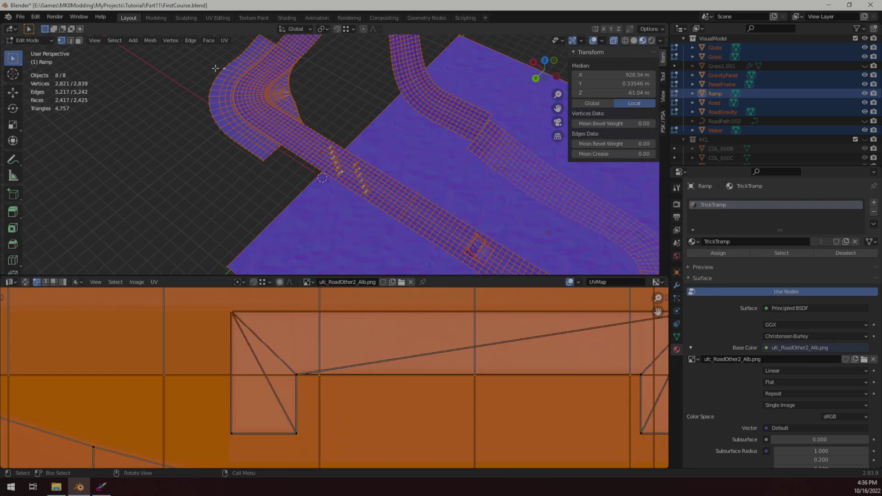
pyautogui.click(208, 41)
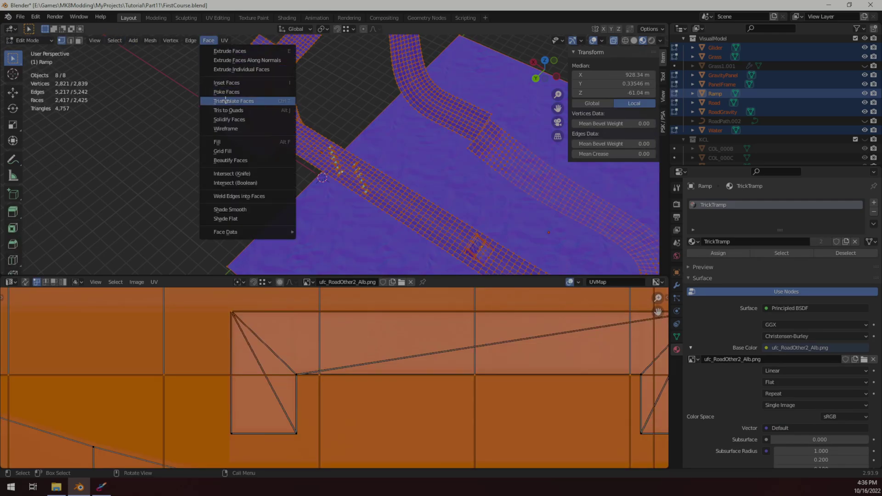
pyautogui.click(226, 97)
# Set up an FBX export of mesh types only, limited to selected objects, with a scale of 0.01
pyautogui.click(21, 17)
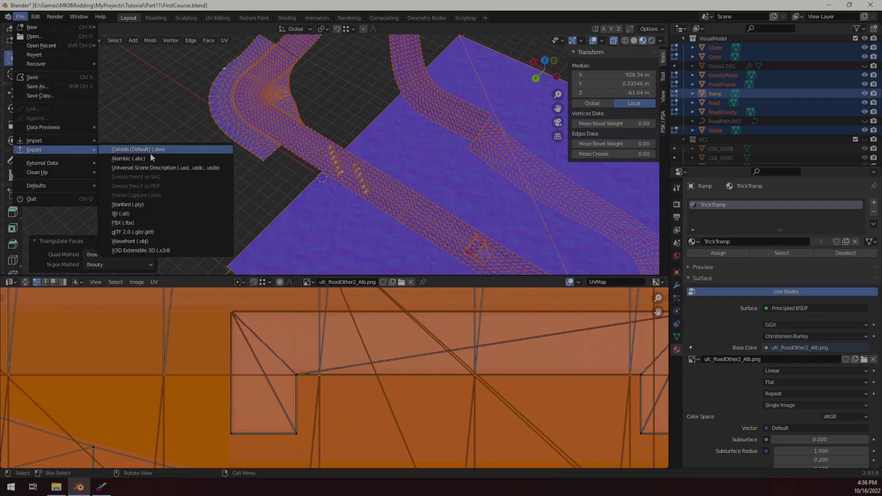
pyautogui.click(163, 223)
pyautogui.click(790, 248)
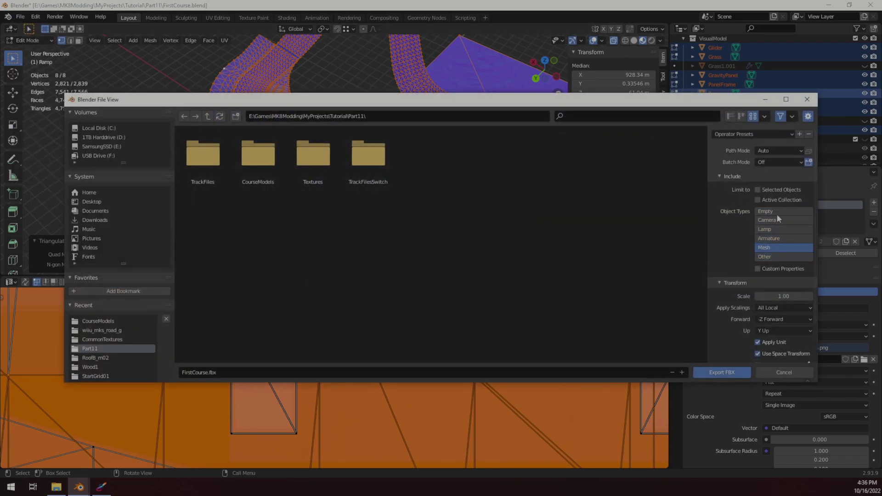
pyautogui.click(777, 190)
pyautogui.click(765, 297)
pyautogui.write('0.01')
pyautogui.press('Return')
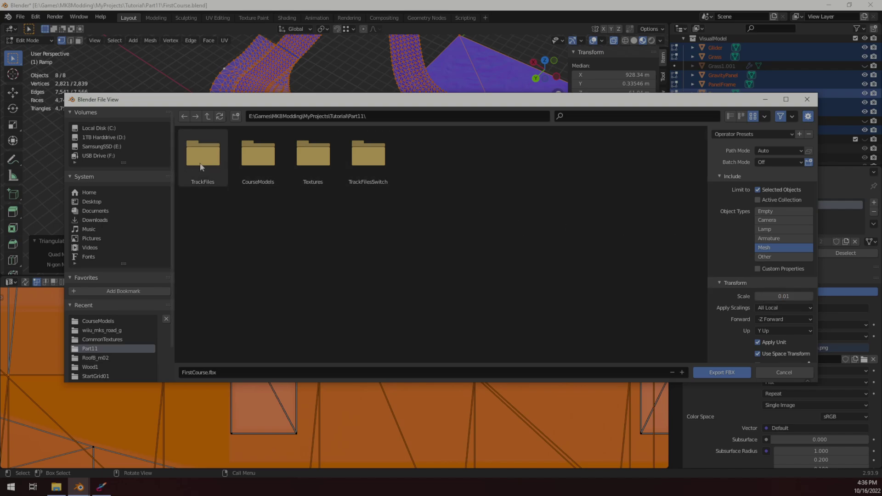
# Export the FBX over courseModel.fbx in the Part11 project's CourseModels folder
pyautogui.doubleClick(258, 154)
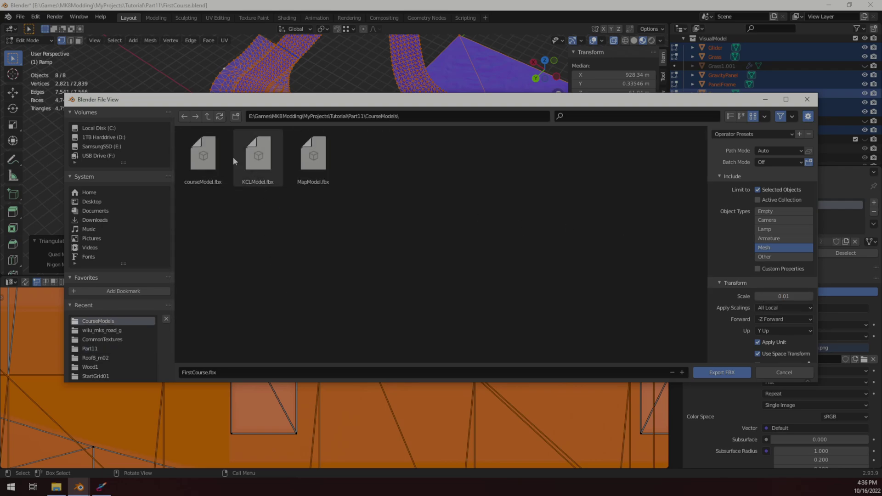
pyautogui.click(204, 170)
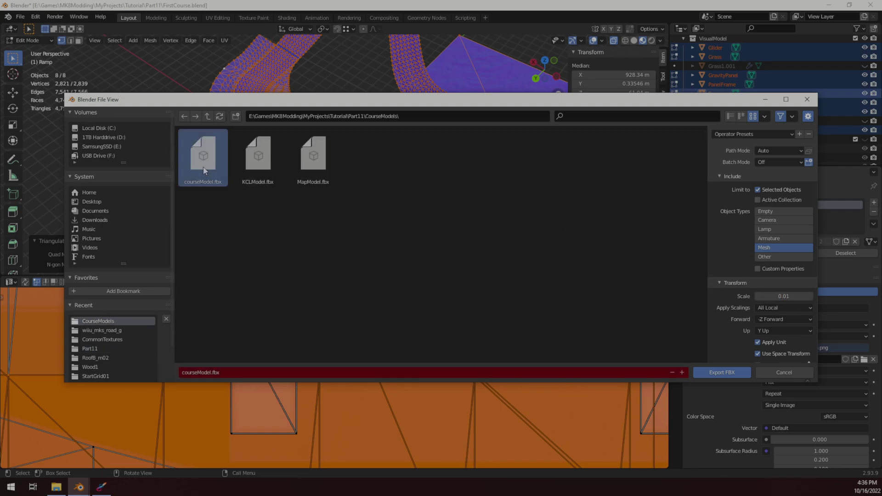
pyautogui.click(727, 374)
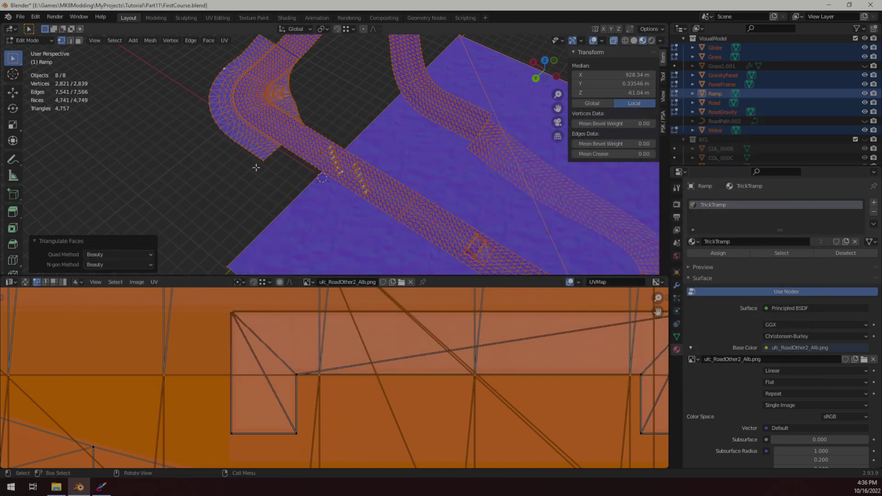
# Undo the face triangulation, return to Object Mode with nothing selected and save FirstCourse.blend
pyautogui.click(412, 177)
pyautogui.hotkey('ctrl', 'z')
pyautogui.hotkey('ctrl', 'z')
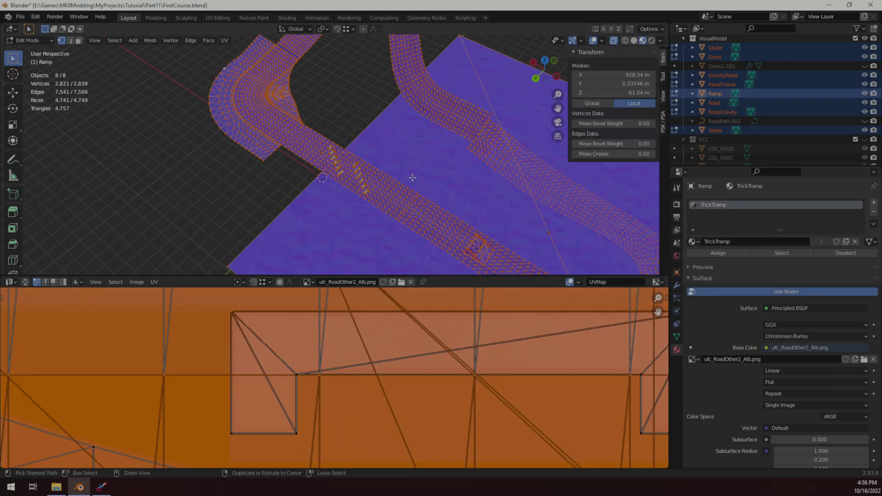
pyautogui.scroll(2, 193, 102)
pyautogui.scroll(5, 194, 102)
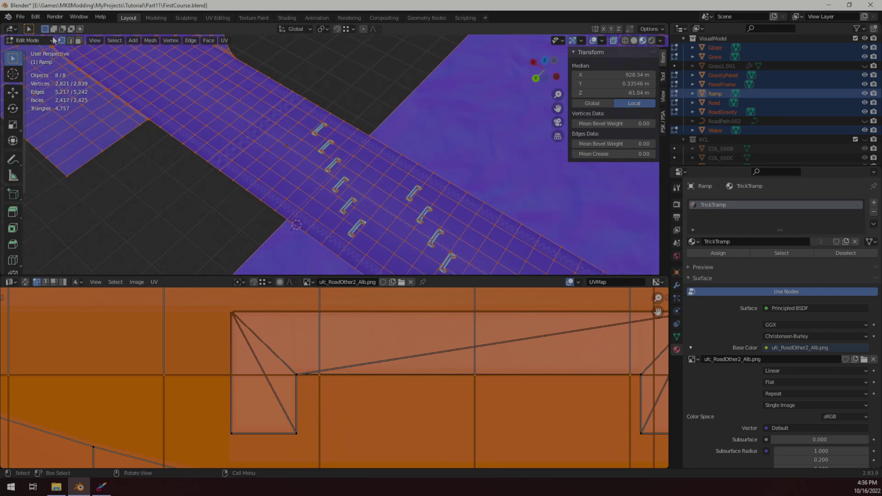
pyautogui.click(30, 40)
pyautogui.click(29, 51)
pyautogui.click(339, 65)
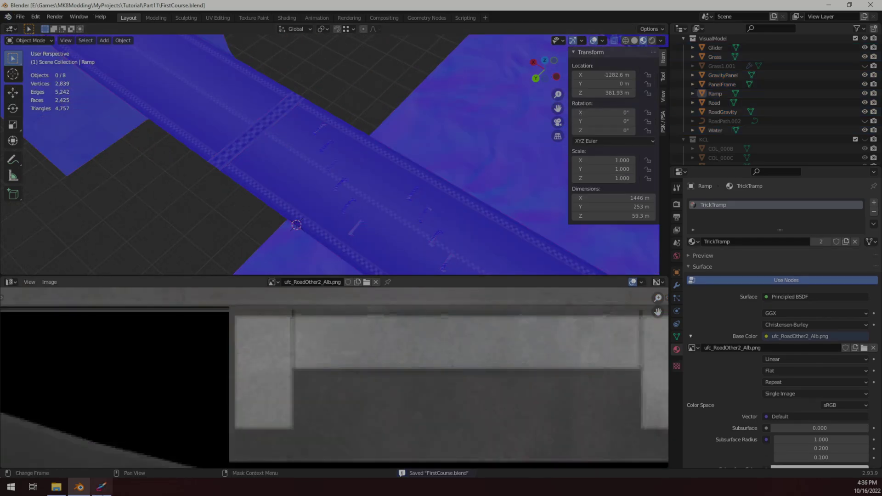
# Switch to Track Studio's Model Editor, start replacing courseModel and browse to the CourseModels folder of Part12
pyautogui.click(101, 486)
pyautogui.moveTo(481, 191); pyautogui.dragTo(417, 161, button='right')
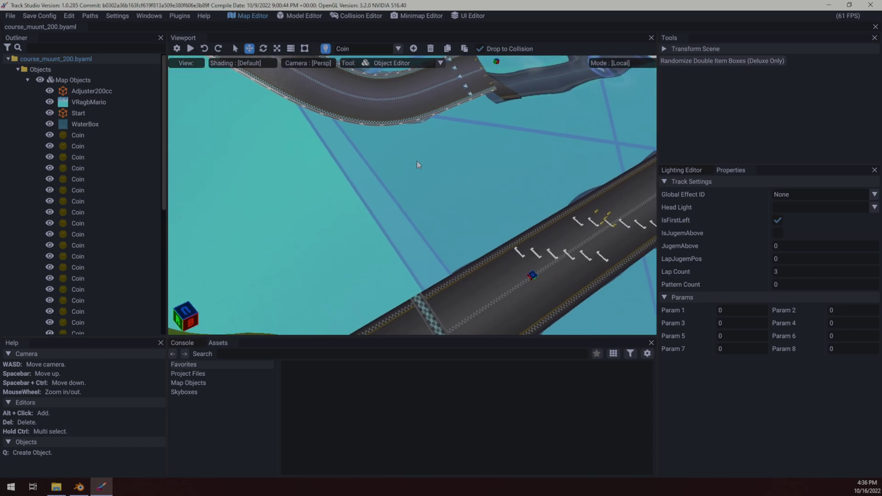
pyautogui.click(289, 16)
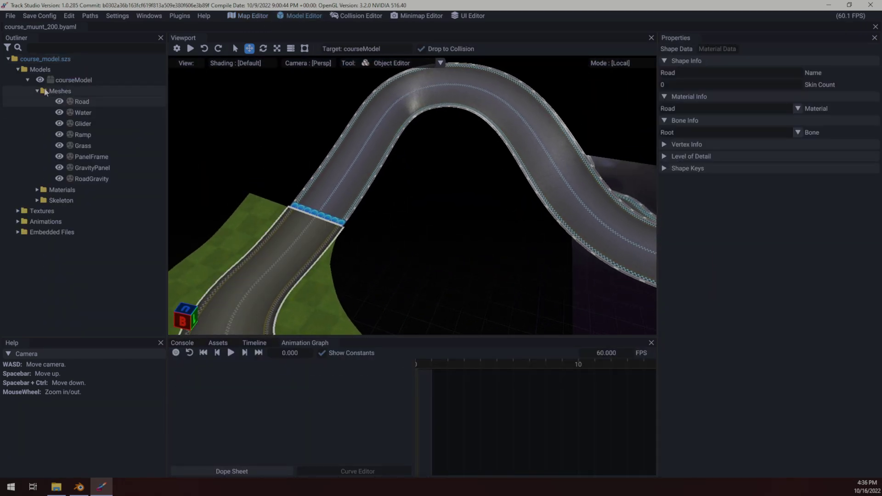
pyautogui.click(61, 80)
pyautogui.rightClick(62, 80)
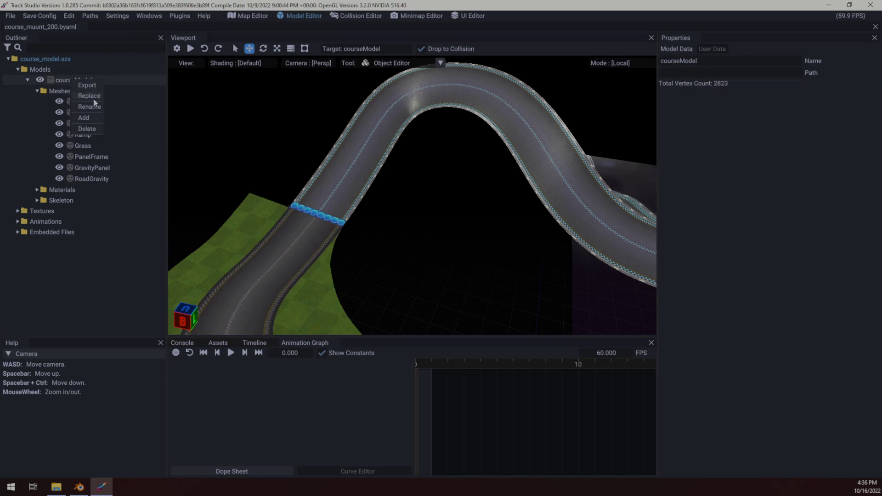
pyautogui.click(93, 98)
pyautogui.click(270, 35)
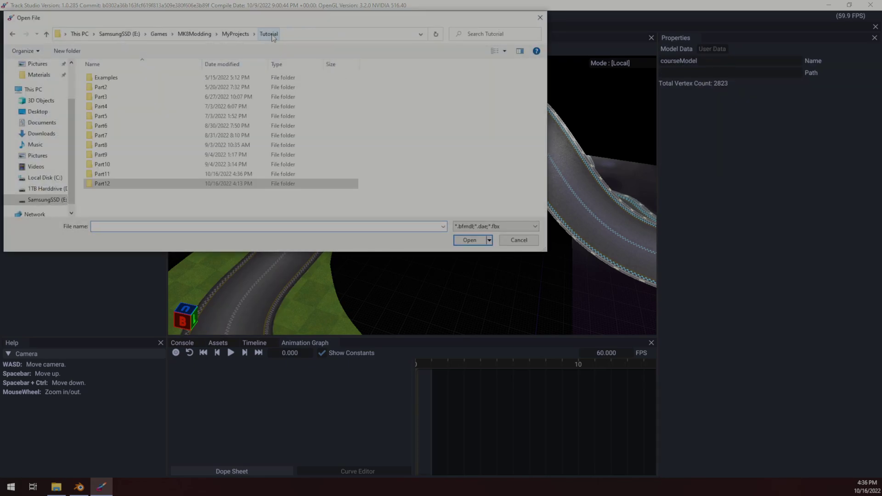
pyautogui.doubleClick(123, 184)
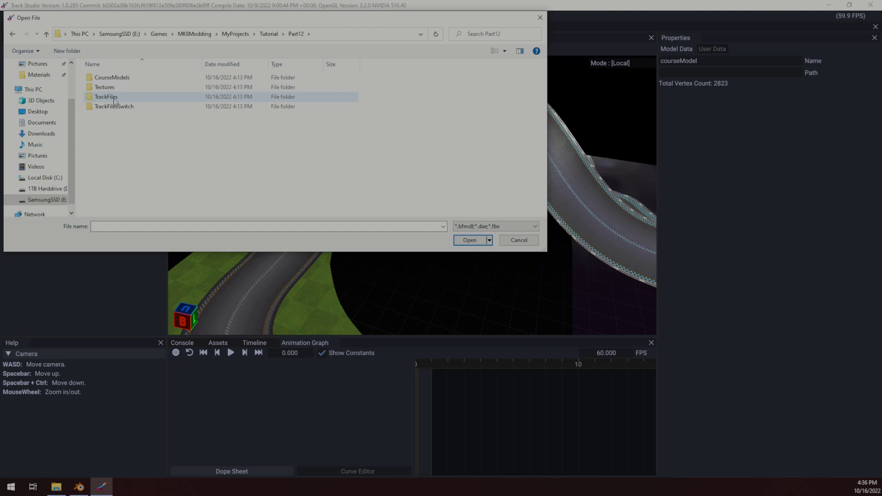
pyautogui.doubleClick(112, 78)
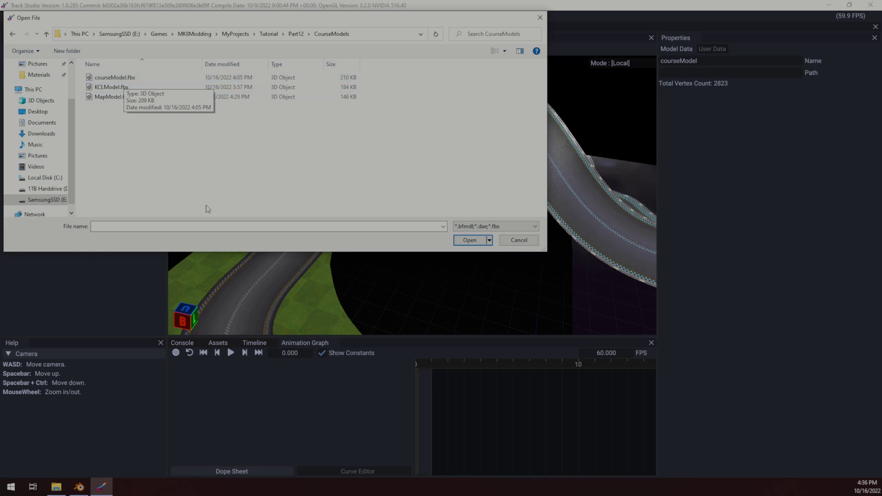
# Switch back to Blender and select all visible VisualModel objects in Object Mode
pyautogui.click(79, 486)
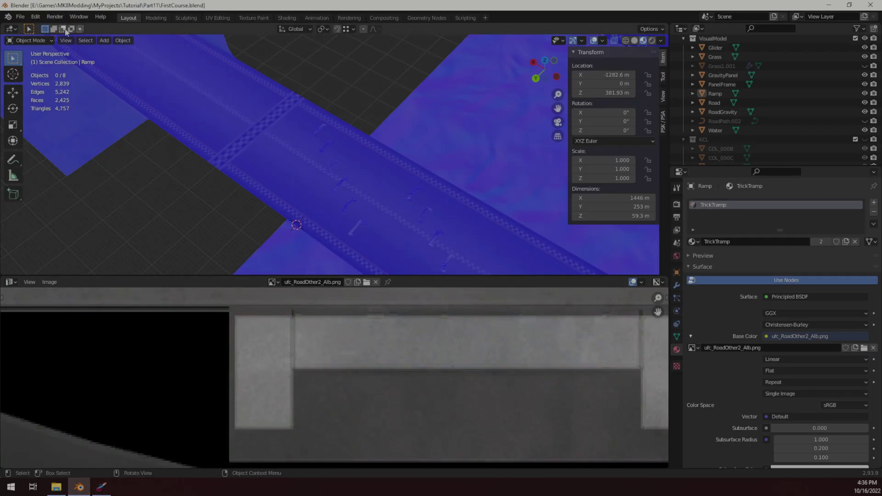
pyautogui.click(29, 40)
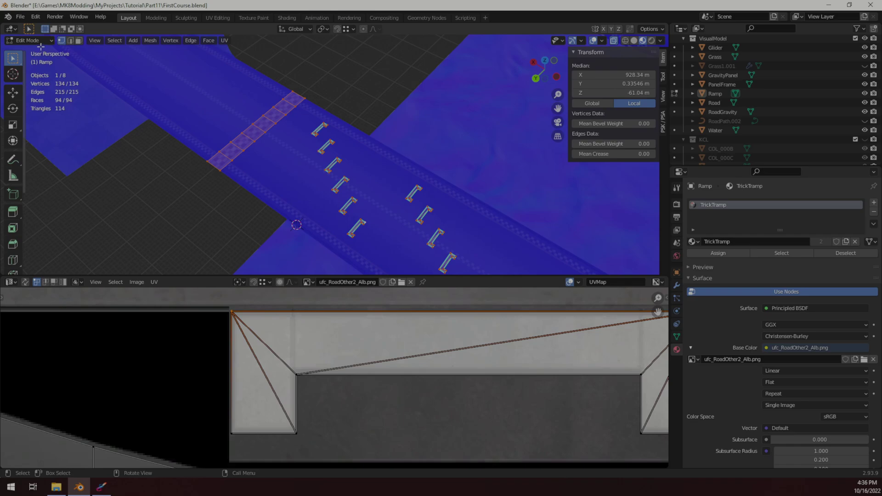
pyautogui.click(34, 41)
pyautogui.click(34, 48)
pyautogui.click(32, 41)
pyautogui.click(33, 70)
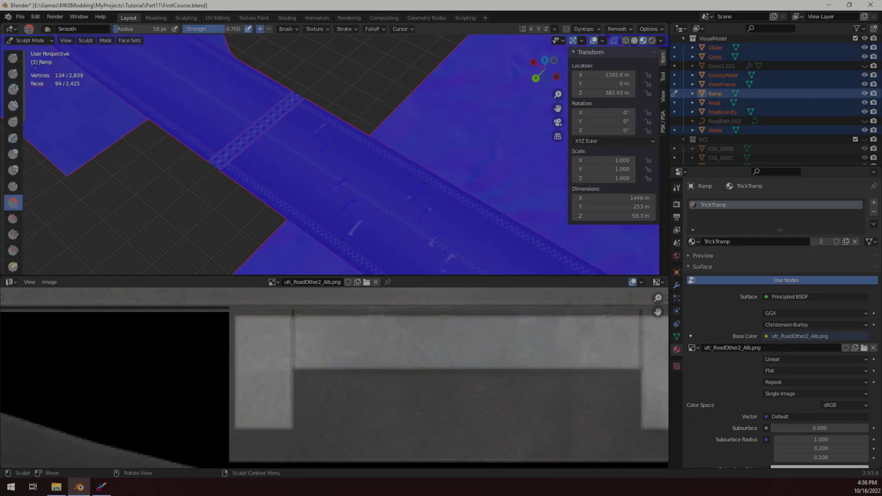
pyautogui.click(35, 41)
pyautogui.click(35, 48)
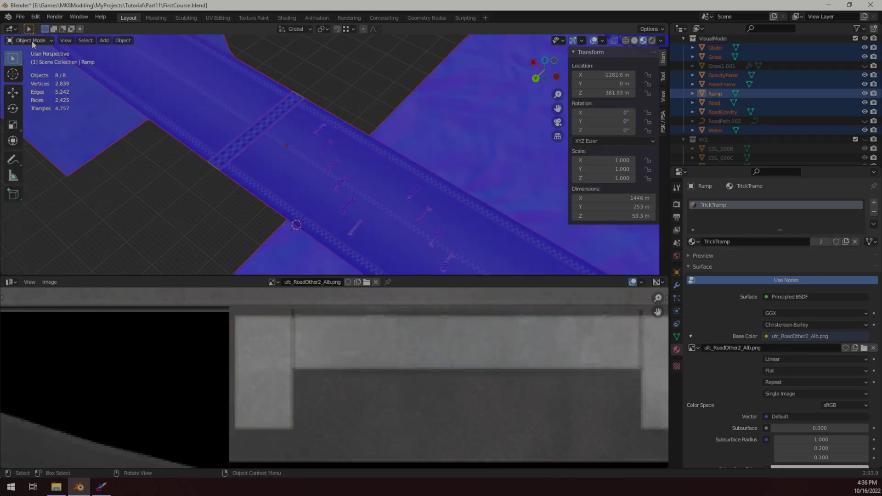
# Triangulate every face of the selected course objects in Edit Mode, then return to Object Mode
pyautogui.click(33, 41)
pyautogui.click(33, 59)
pyautogui.click(208, 41)
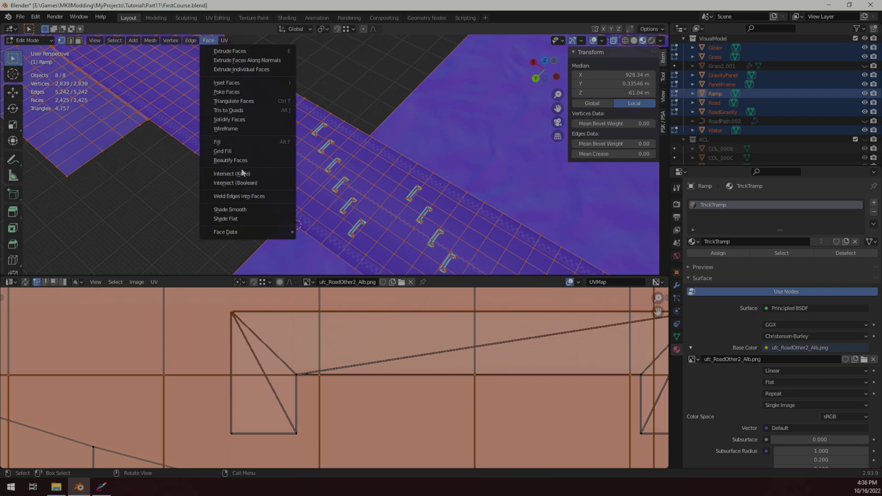
pyautogui.click(232, 103)
pyautogui.click(19, 17)
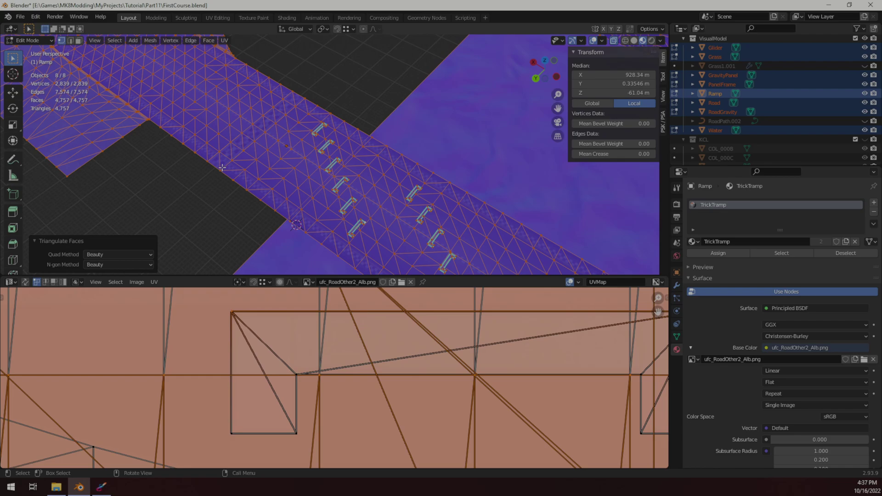
pyautogui.click(29, 40)
pyautogui.click(32, 49)
# Start an FBX export of the selected course objects and browse to the CourseModels folder of Part12
pyautogui.click(20, 16)
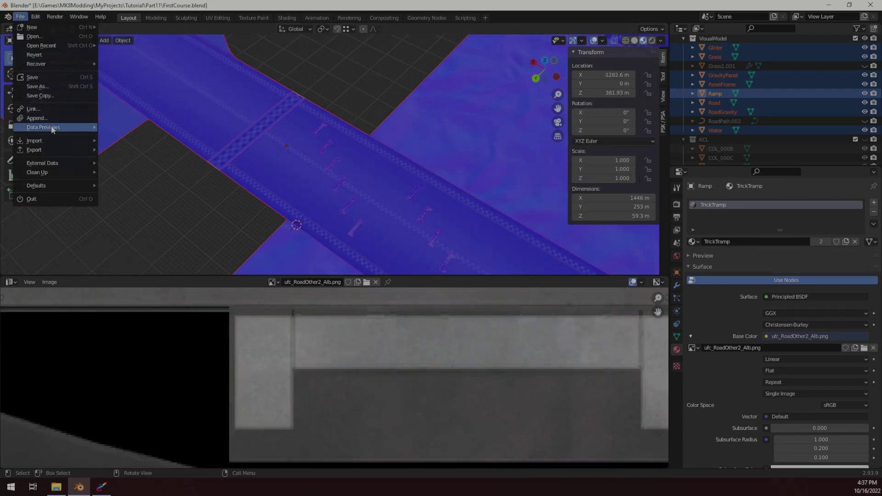
pyautogui.moveTo(53, 150)
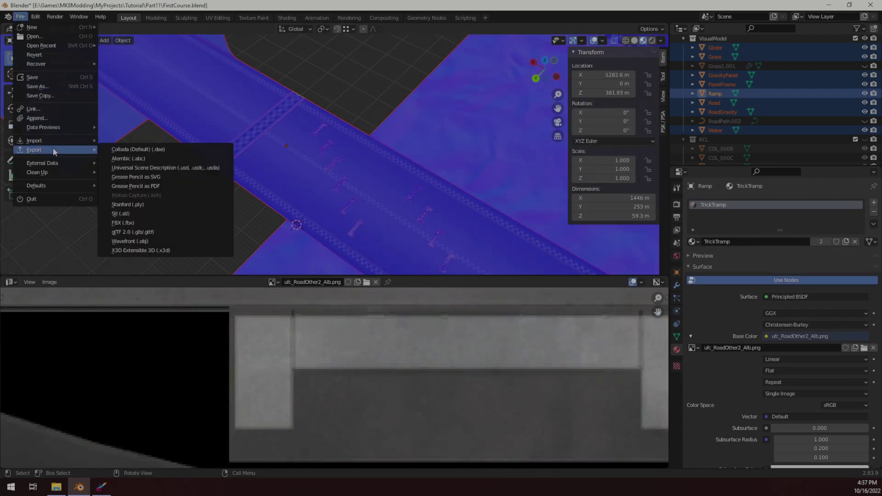
pyautogui.click(149, 223)
pyautogui.click(208, 116)
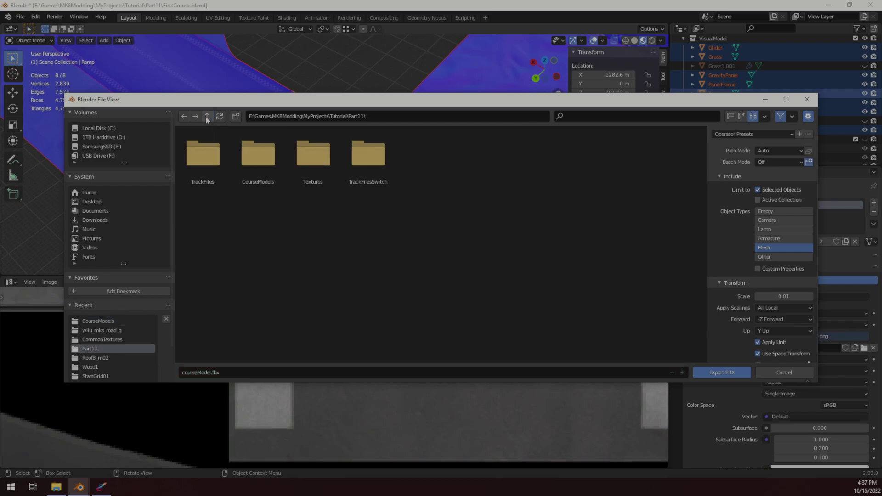
pyautogui.click(206, 116)
pyautogui.doubleClick(261, 224)
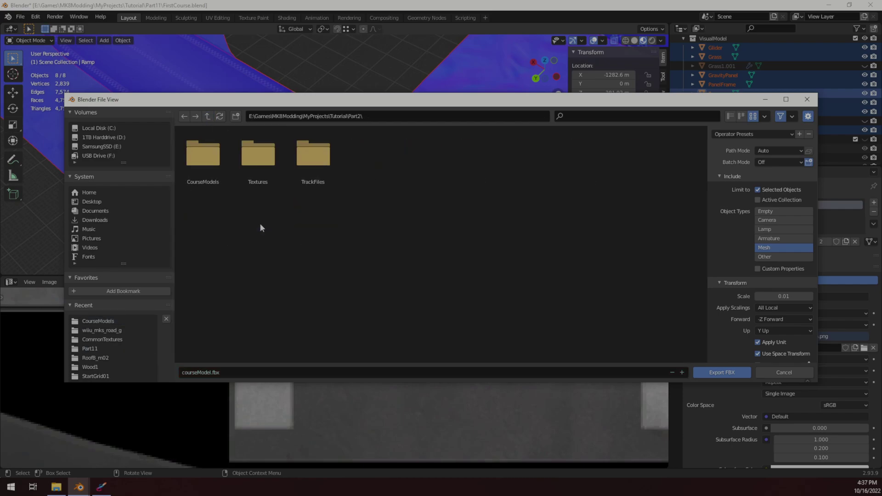
pyautogui.click(208, 117)
pyautogui.doubleClick(255, 165)
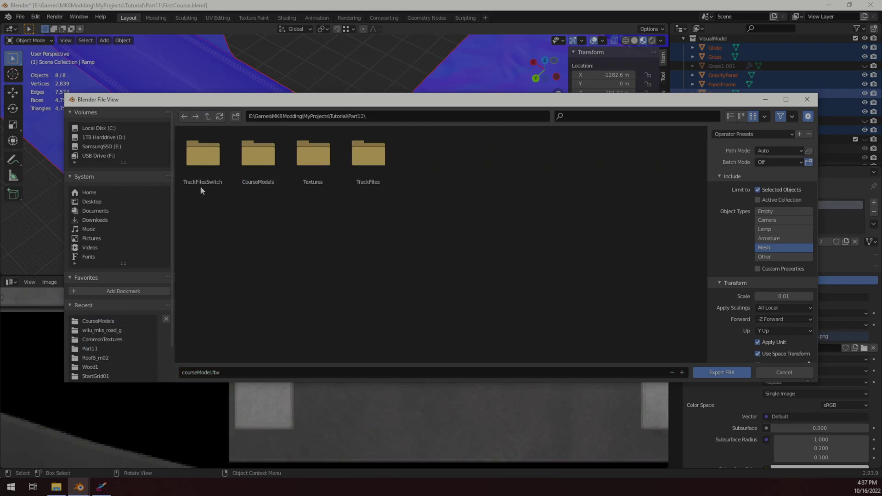
pyautogui.doubleClick(260, 167)
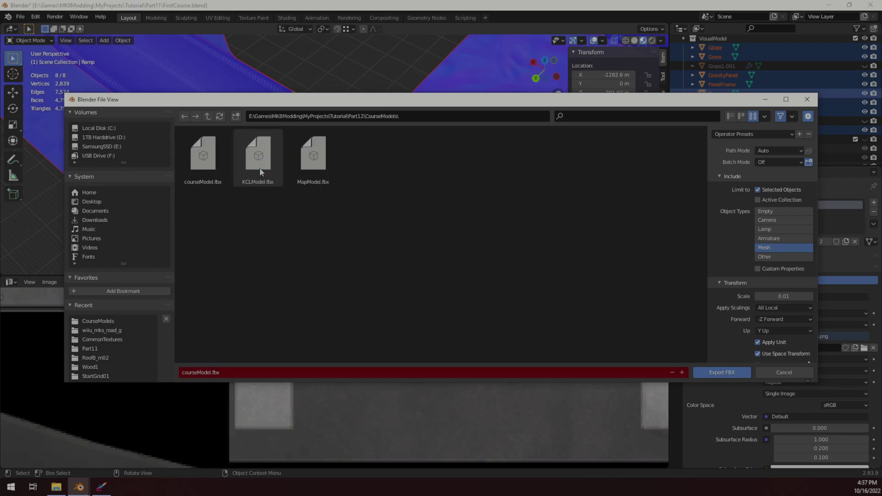
# Overwrite the existing courseModel.fbx with the export, then save FirstCourse.blend with nothing selected
pyautogui.click(225, 145)
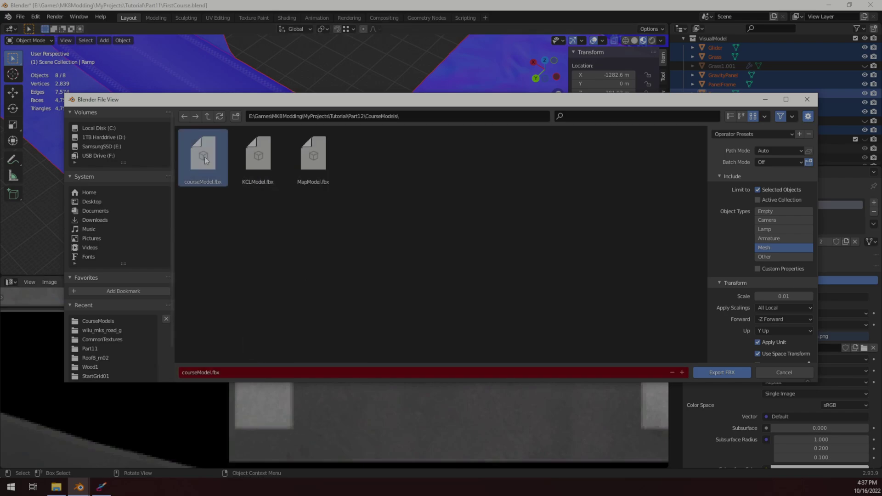
pyautogui.scroll(-2, 775, 283)
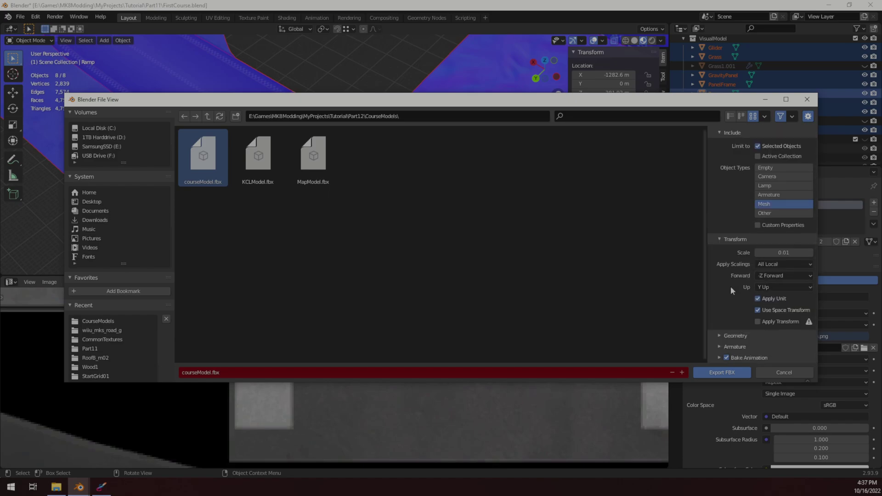
pyautogui.scroll(2, 732, 286)
pyautogui.scroll(-2, 732, 292)
pyautogui.scroll(2, 729, 299)
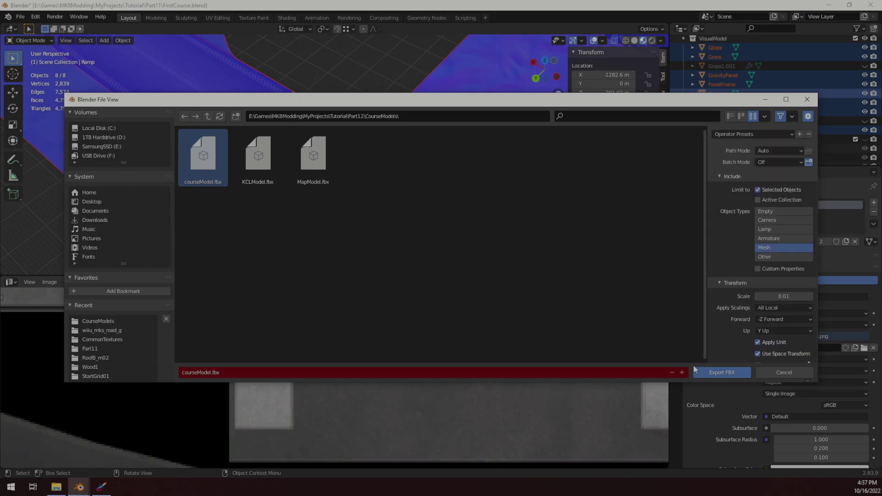
pyautogui.click(725, 373)
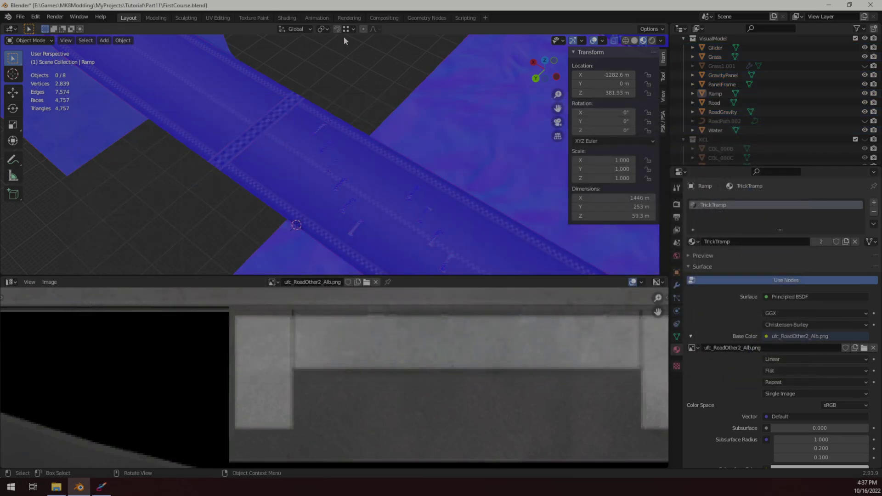
pyautogui.hotkey('ctrl', 's')
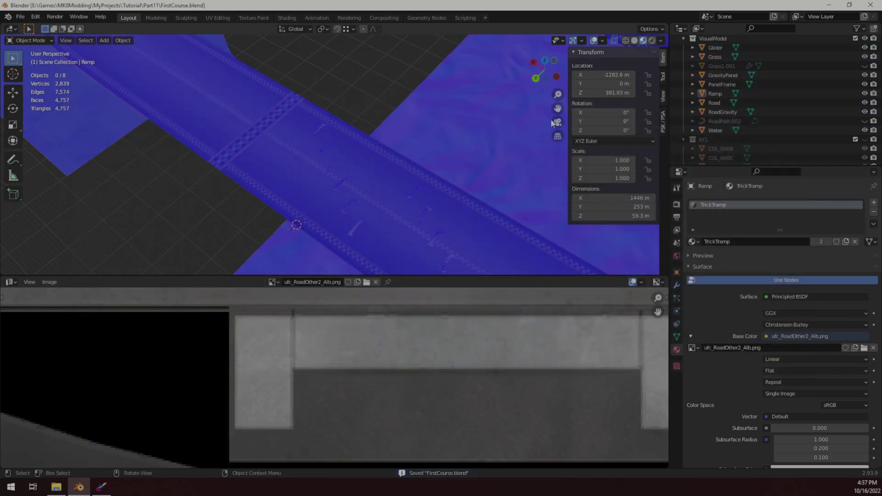
# Switch to Track Studio and replace courseModel with the new courseModel.fbx from Part12
pyautogui.click(835, 6)
pyautogui.rightClick(175, 131)
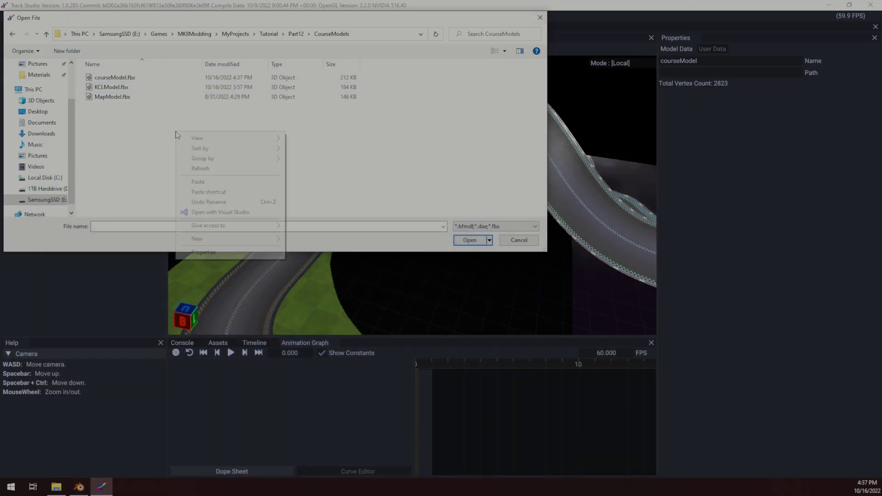
pyautogui.click(149, 79)
pyautogui.doubleClick(150, 79)
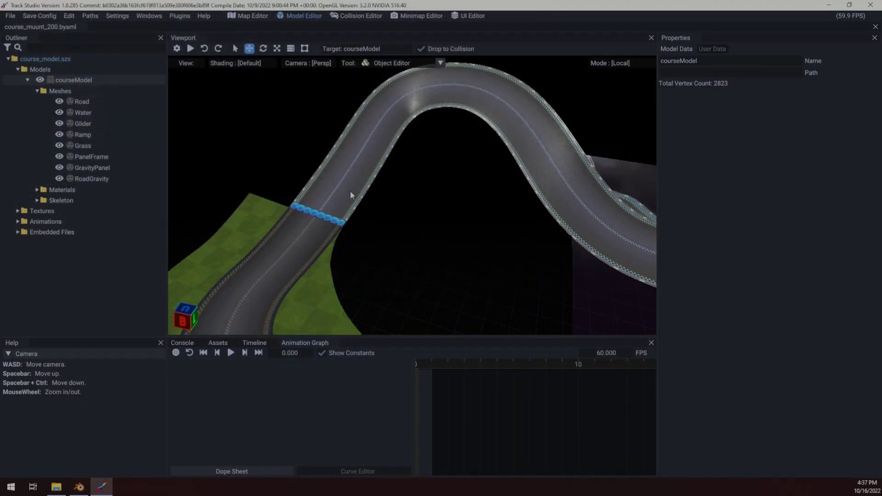
pyautogui.moveTo(350, 191); pyautogui.dragTo(459, 206, button='right')
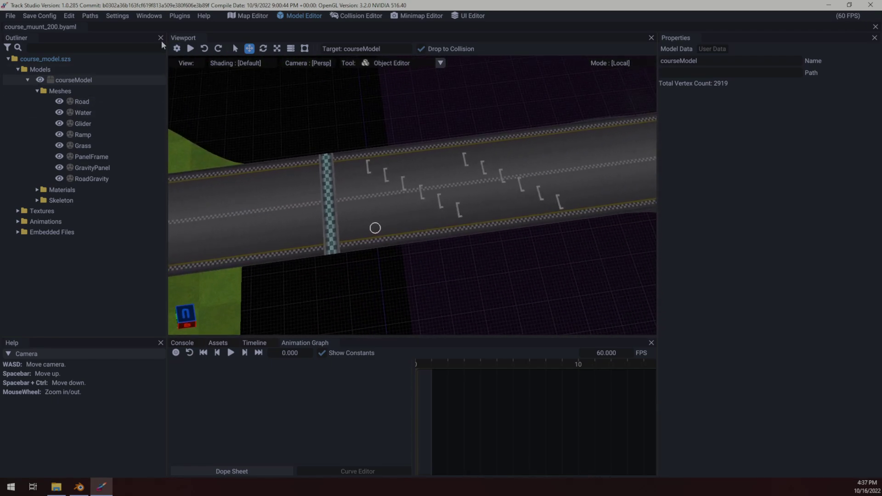
# In the Map Editor, move the Start object along the road towards the finish line to line its grid markers up with the modelled brackets
pyautogui.click(242, 18)
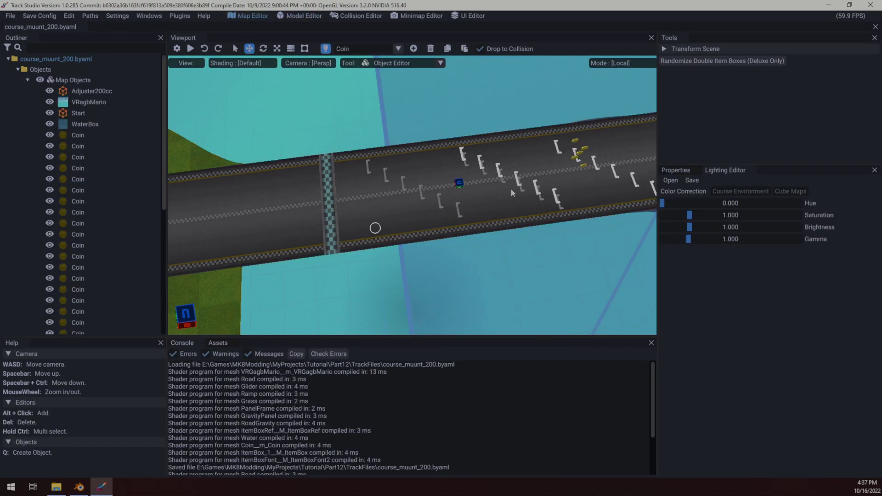
pyautogui.moveTo(511, 188); pyautogui.dragTo(456, 192, button='right')
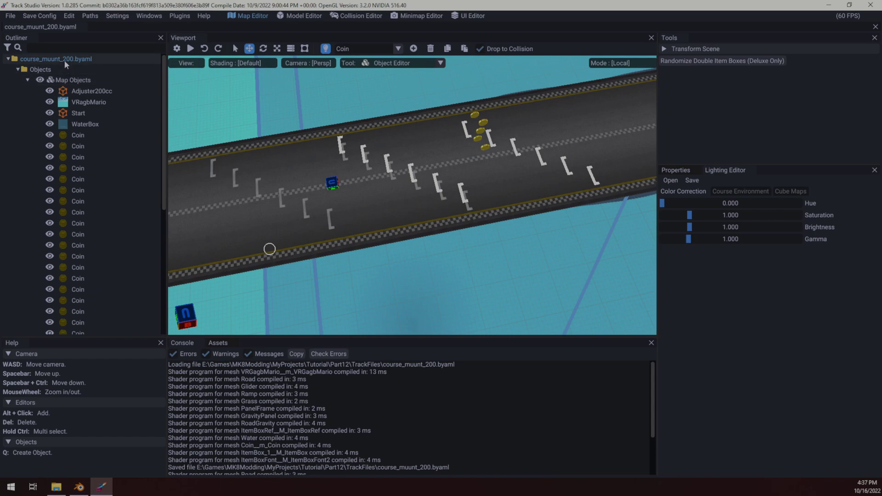
pyautogui.moveTo(346, 150)
pyautogui.mouseDown(button='right')
pyautogui.moveTo(316, 150)
pyautogui.moveTo(338, 150)
pyautogui.mouseUp(button='right')
pyautogui.scroll(2, 338, 150)
pyautogui.click(90, 112)
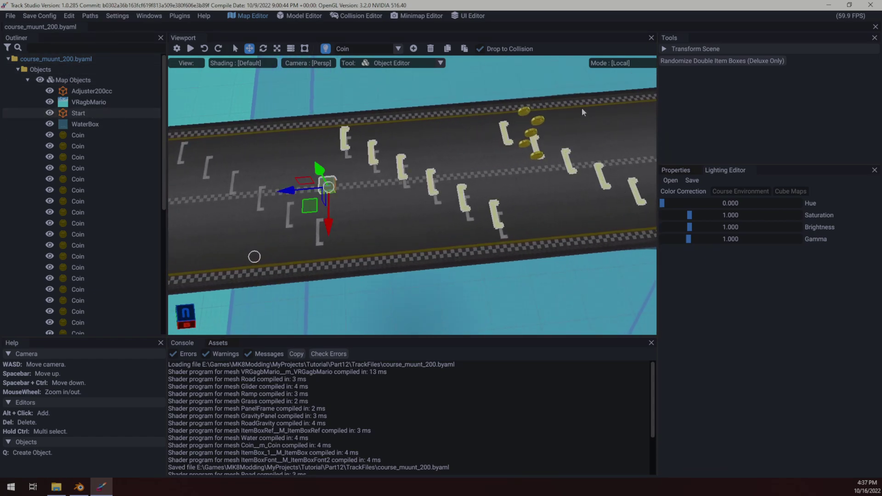
pyautogui.moveTo(452, 197); pyautogui.dragTo(363, 166, button='right')
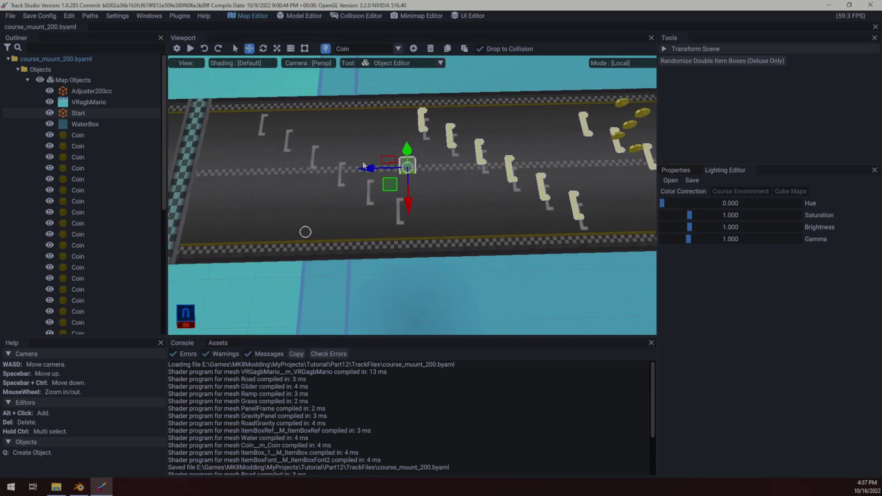
pyautogui.moveTo(369, 170); pyautogui.dragTo(200, 155)
pyautogui.press('w')
pyautogui.moveTo(199, 155); pyautogui.dragTo(354, 214, button='right')
pyautogui.press('w')
pyautogui.press('s')
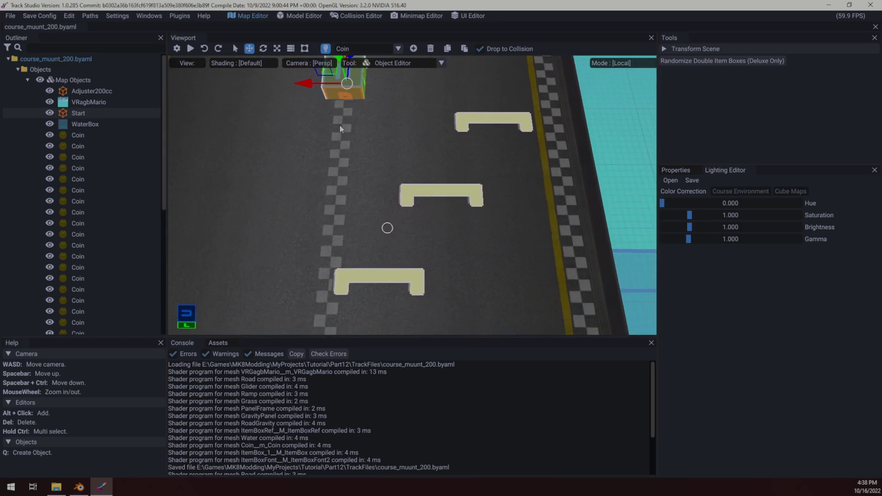
# Nudge the Start object slightly sideways onto the brackets, deselect it and save course_muunt_200.byaml
pyautogui.moveTo(313, 81); pyautogui.dragTo(311, 81)
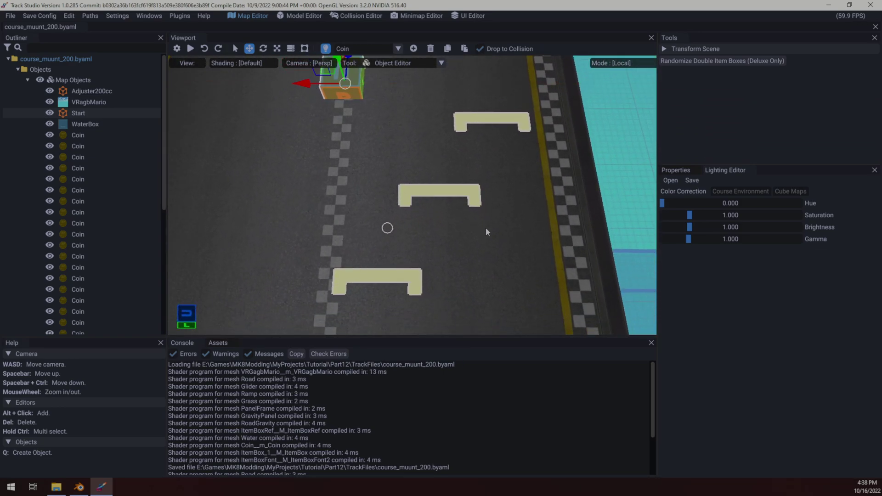
pyautogui.press('s')
pyautogui.moveTo(486, 228); pyautogui.dragTo(547, 183, button='right')
pyautogui.press('a')
pyautogui.click(277, 211)
pyautogui.scroll(-2, 548, 183)
pyautogui.moveTo(434, 186); pyautogui.dragTo(490, 170, button='right')
pyautogui.hotkey('ctrl', 's')
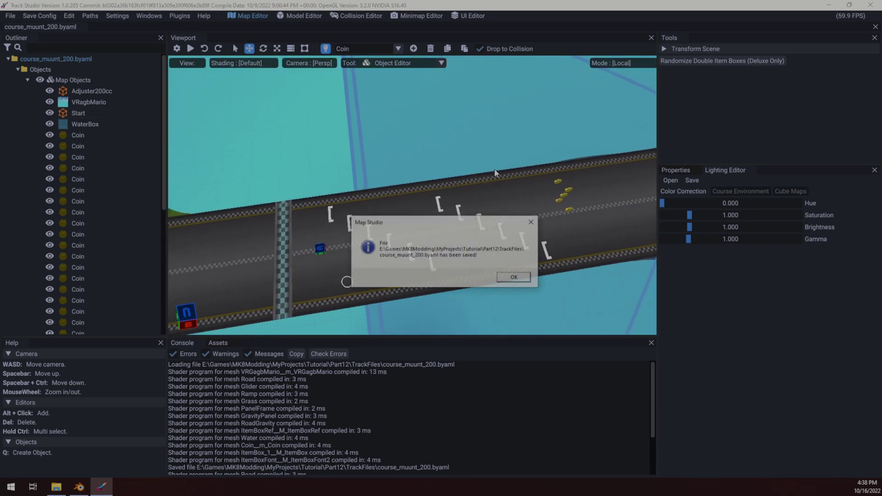
pyautogui.press('Return')
# Return to the Model Editor and save course_model.szs with the replaced course model
pyautogui.click(300, 16)
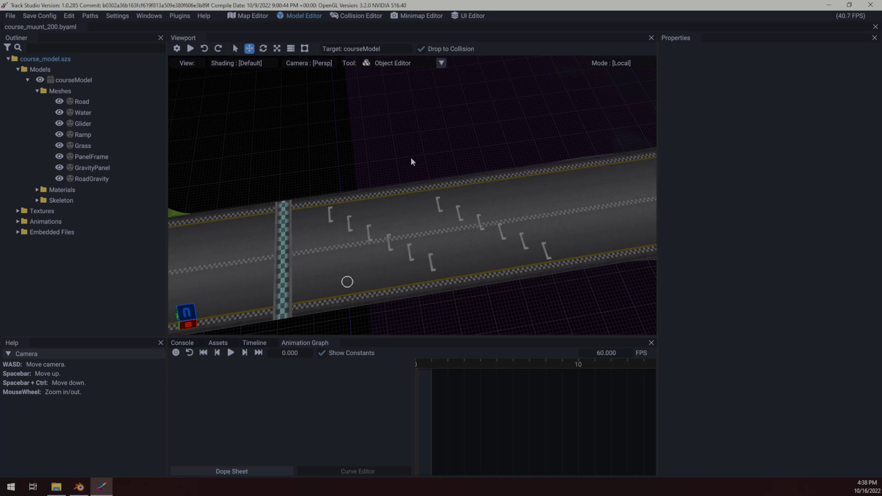
pyautogui.click(359, 237)
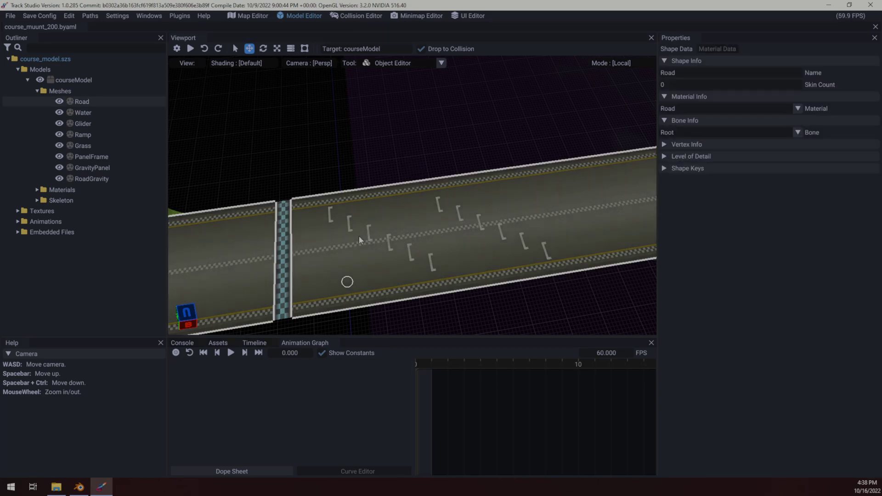
pyautogui.hotkey('ctrl', 's')
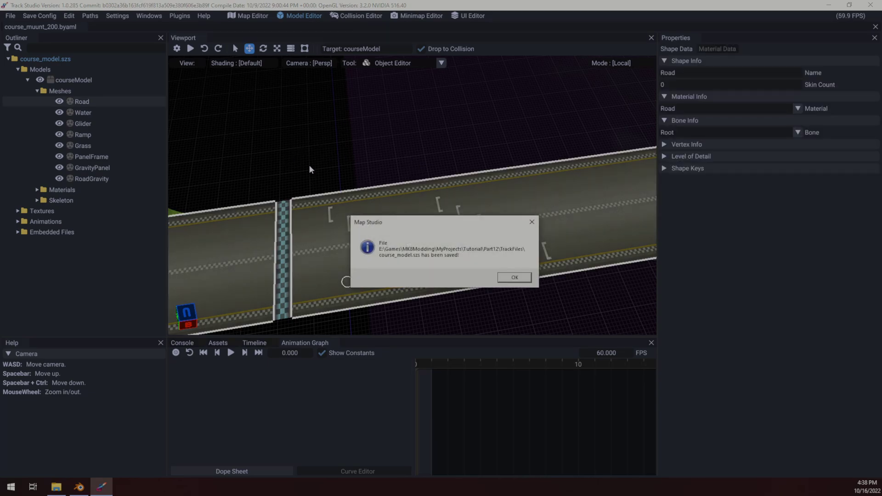
pyautogui.click(528, 278)
# Select the Water mesh and examine its surface over the submerged road and around the rest of the course
pyautogui.scroll(6, 474, 187)
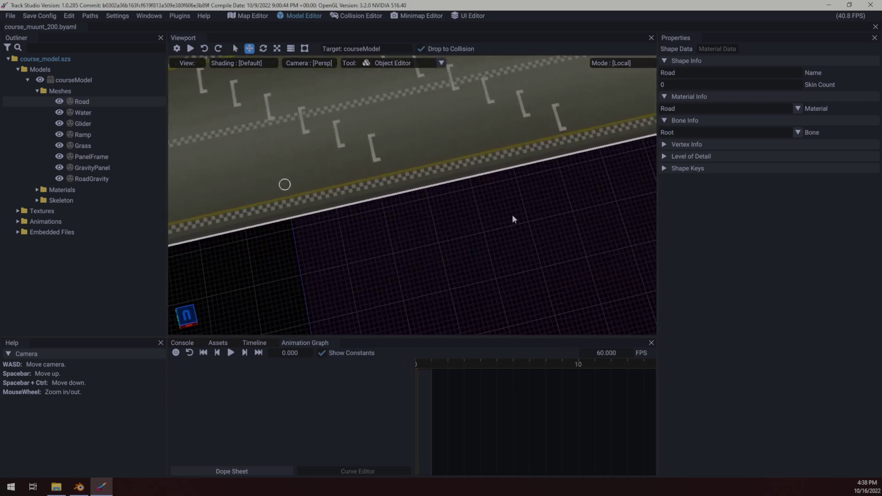
pyautogui.moveTo(512, 215); pyautogui.dragTo(501, 160, button='right')
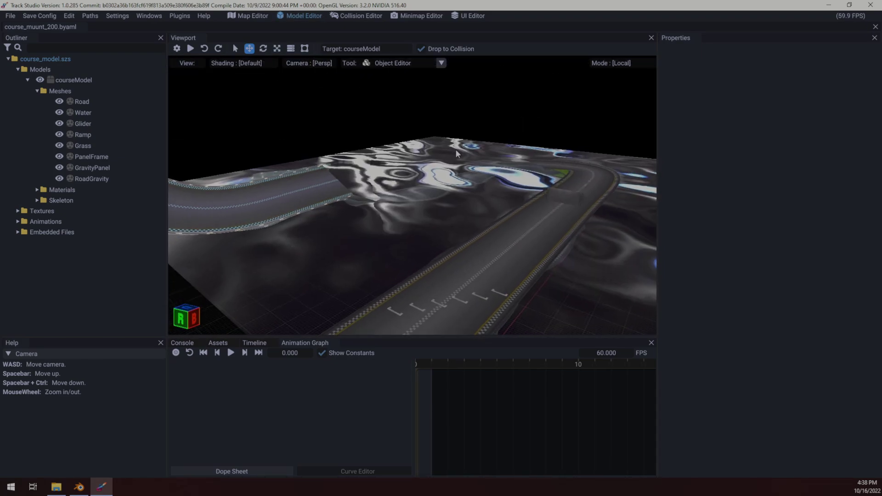
pyautogui.press('w')
pyautogui.moveTo(454, 151); pyautogui.dragTo(564, 261, button='right')
pyautogui.press('w')
pyautogui.click(353, 268)
pyautogui.press('a')
pyautogui.press('s')
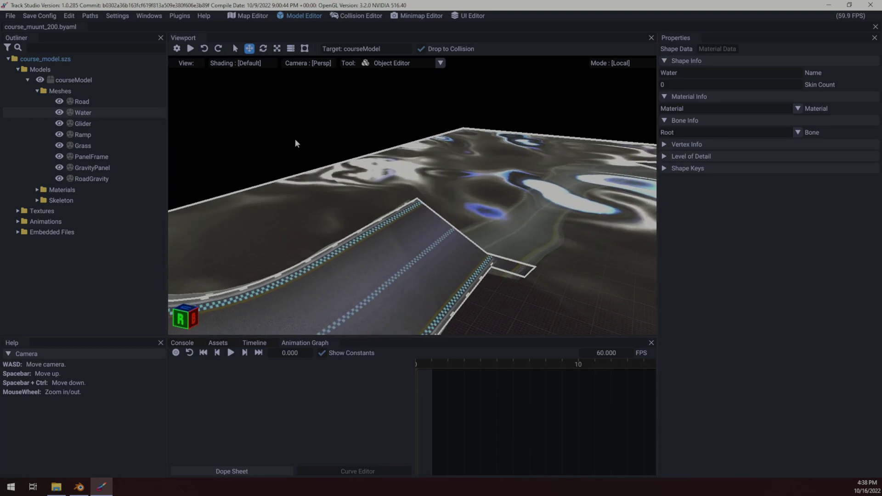
pyautogui.moveTo(294, 139); pyautogui.dragTo(551, 198, button='right')
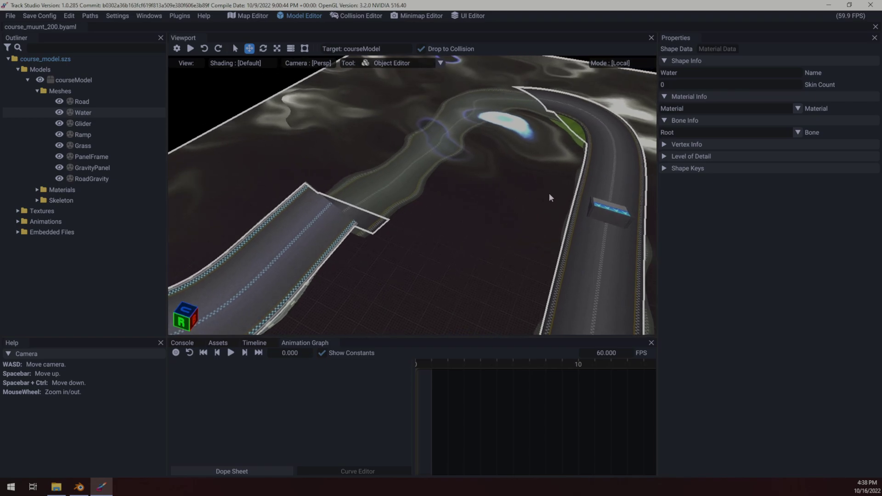
pyautogui.moveTo(427, 172); pyautogui.dragTo(405, 203, button='right')
pyautogui.press('w')
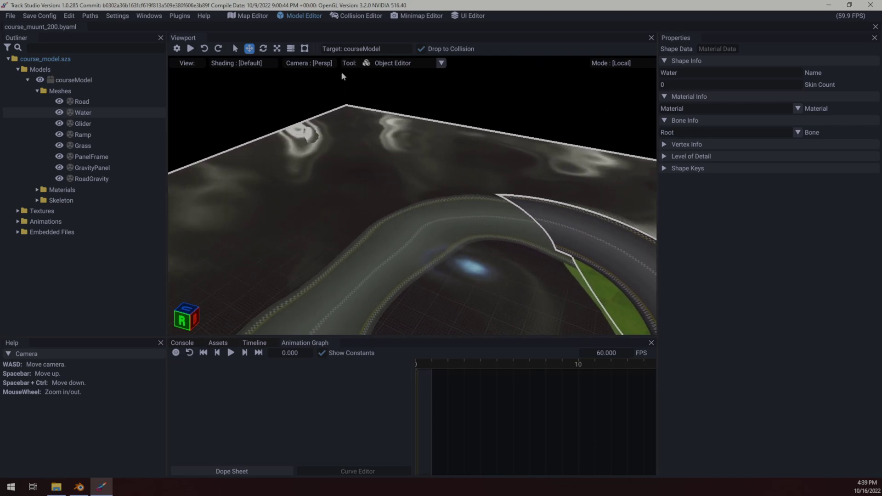
pyautogui.moveTo(451, 185); pyautogui.dragTo(428, 116, button='right')
pyautogui.press('w')
pyautogui.moveTo(410, 186); pyautogui.dragTo(332, 140, button='right')
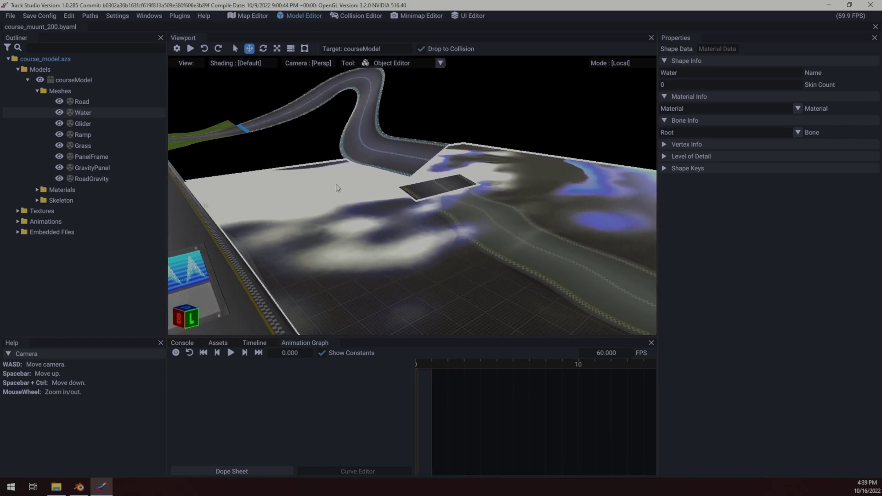
# Set the Water material's Cull Mode to None in its render state, deselect the mesh and save course_model.szs
pyautogui.click(717, 48)
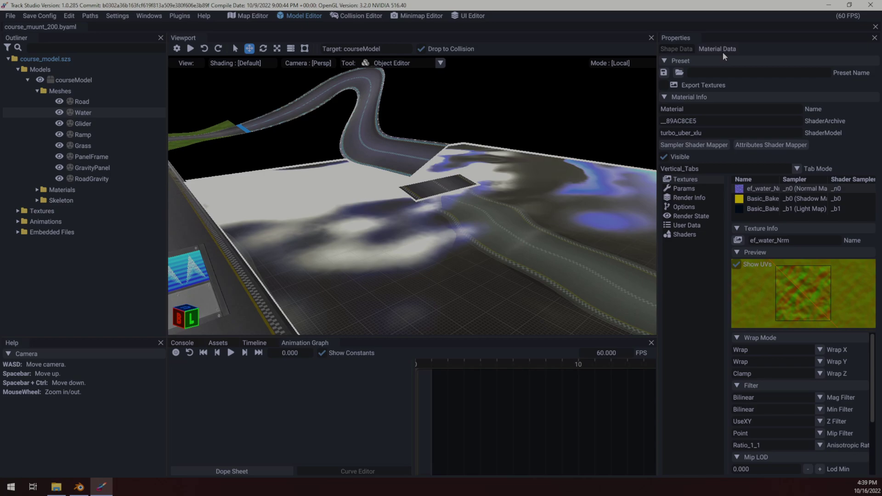
pyautogui.moveTo(506, 183)
pyautogui.mouseDown(button='right')
pyautogui.moveTo(474, 198)
pyautogui.moveTo(535, 199)
pyautogui.moveTo(510, 215)
pyautogui.moveTo(504, 204)
pyautogui.moveTo(522, 181)
pyautogui.mouseUp(button='right')
pyautogui.click(688, 199)
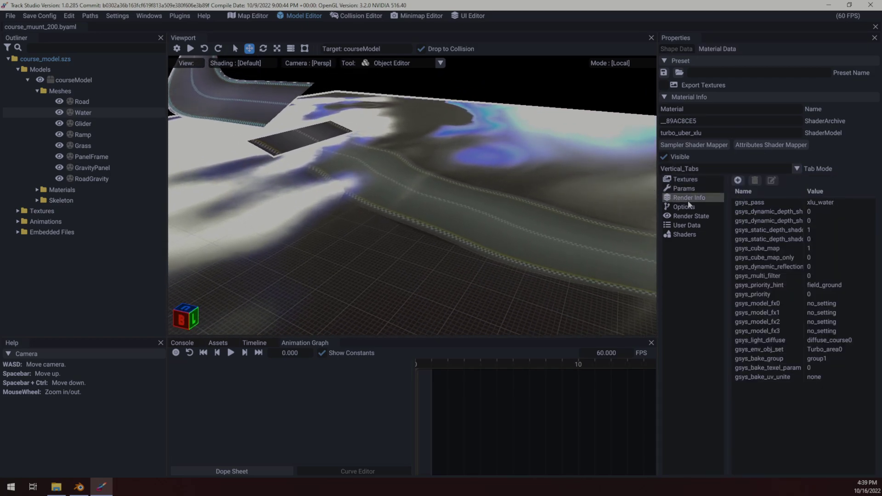
pyautogui.click(689, 217)
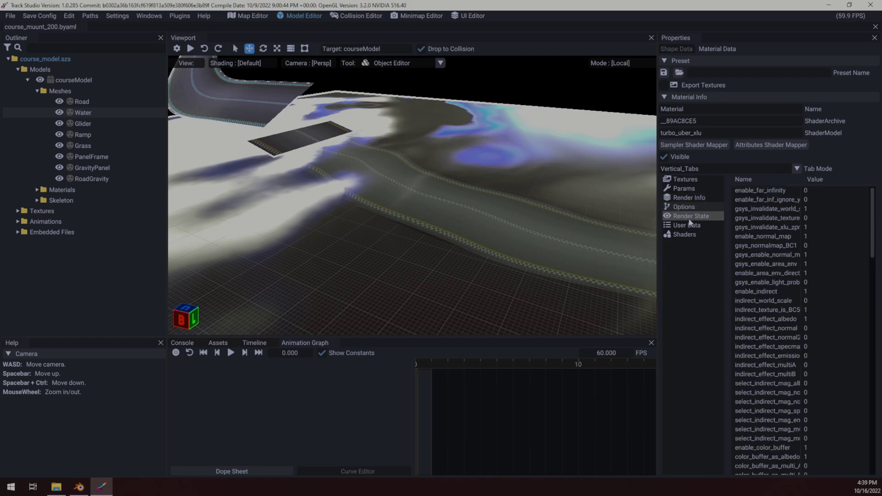
pyautogui.moveTo(441, 189); pyautogui.dragTo(465, 181, button='right')
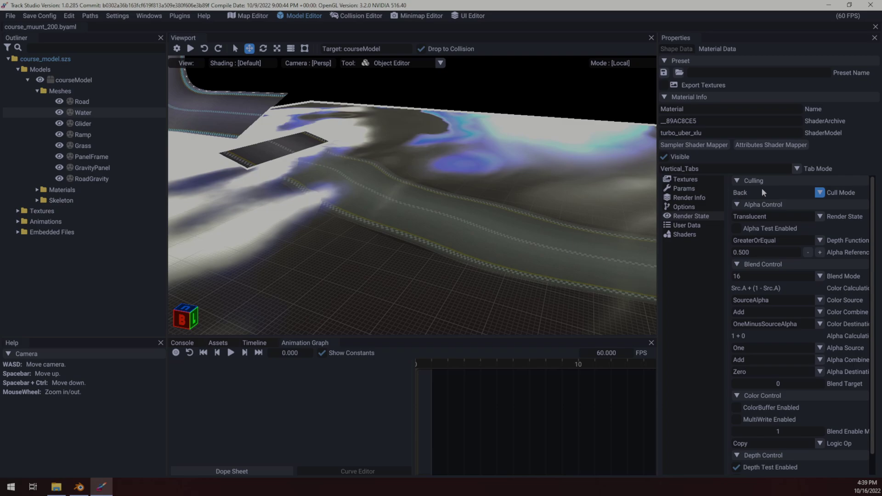
pyautogui.click(787, 192)
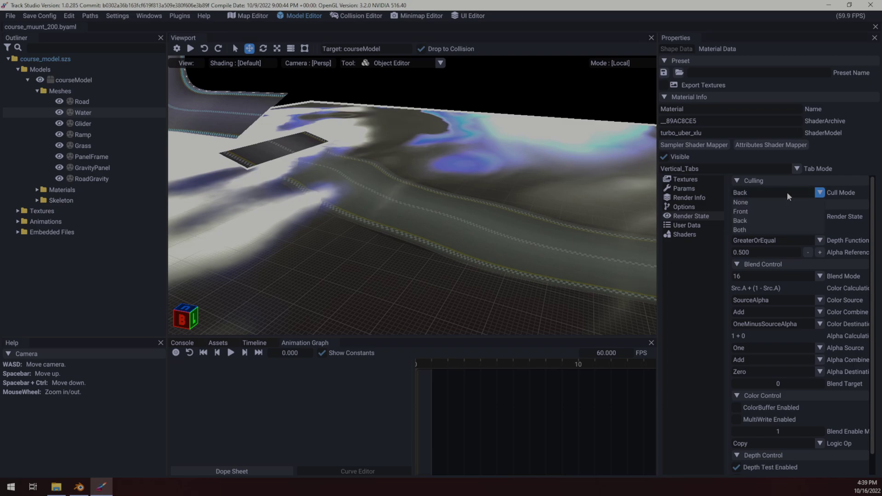
pyautogui.click(764, 202)
pyautogui.click(544, 136)
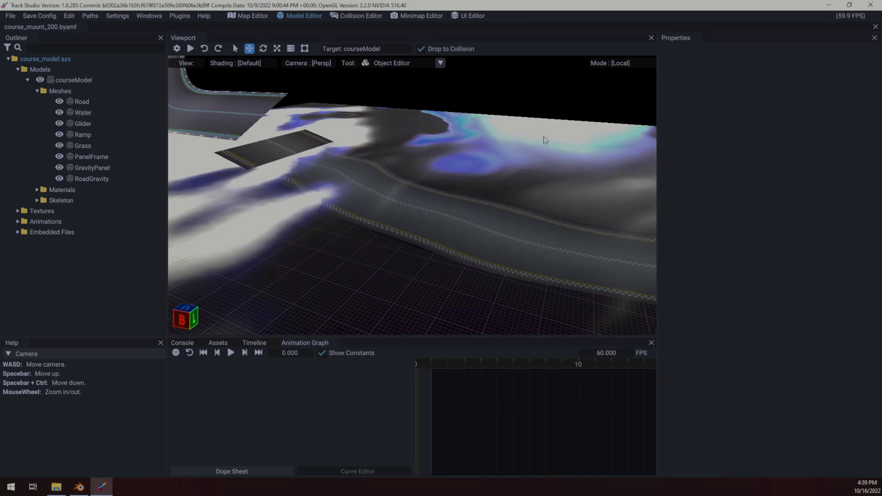
pyautogui.moveTo(544, 135); pyautogui.dragTo(436, 157, button='right')
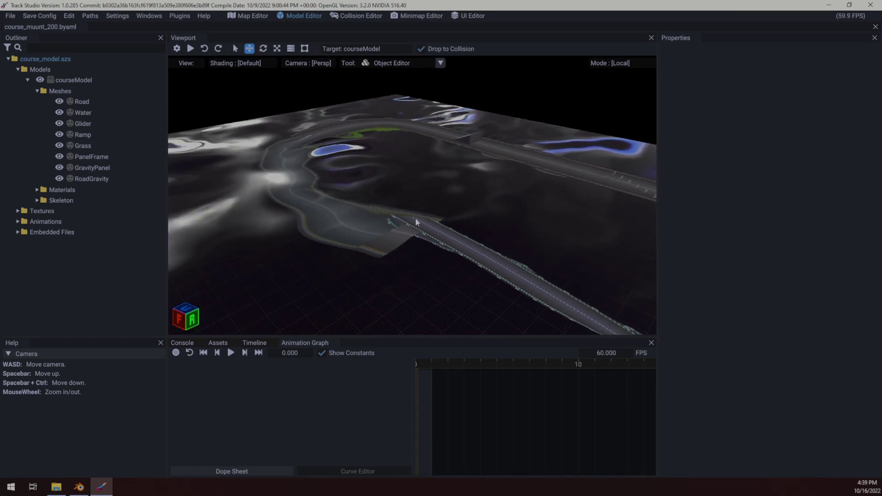
pyautogui.hotkey('ctrl', 's')
pyautogui.click(521, 282)
pyautogui.moveTo(414, 213); pyautogui.dragTo(382, 282, button='right')
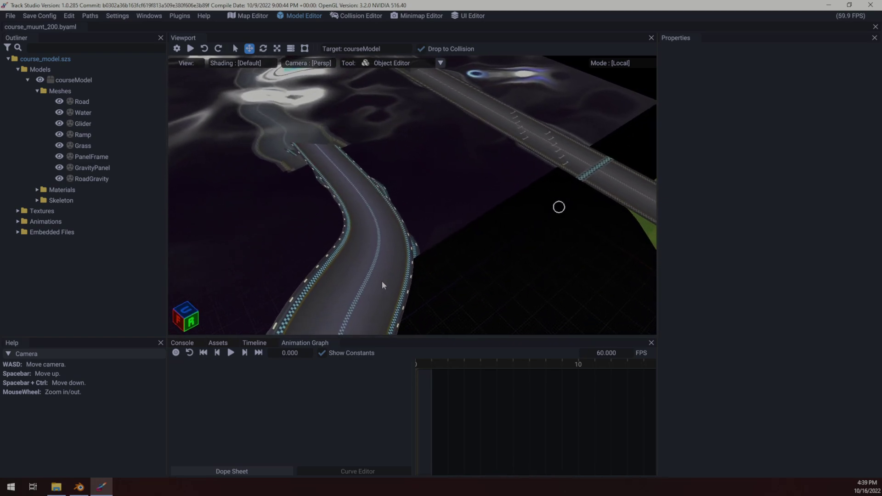
pyautogui.moveTo(453, 266); pyautogui.dragTo(452, 216, button='right')
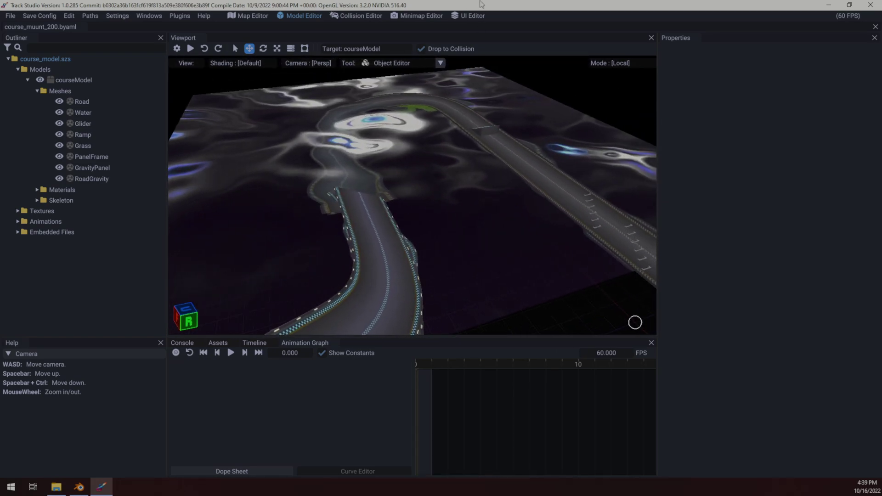
pyautogui.moveTo(480, 2); pyautogui.dragTo(450, 41)
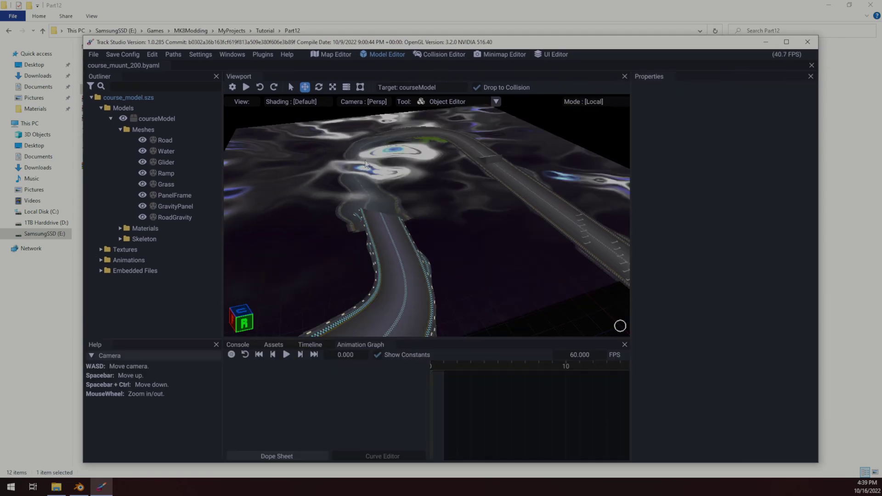
pyautogui.click(805, 45)
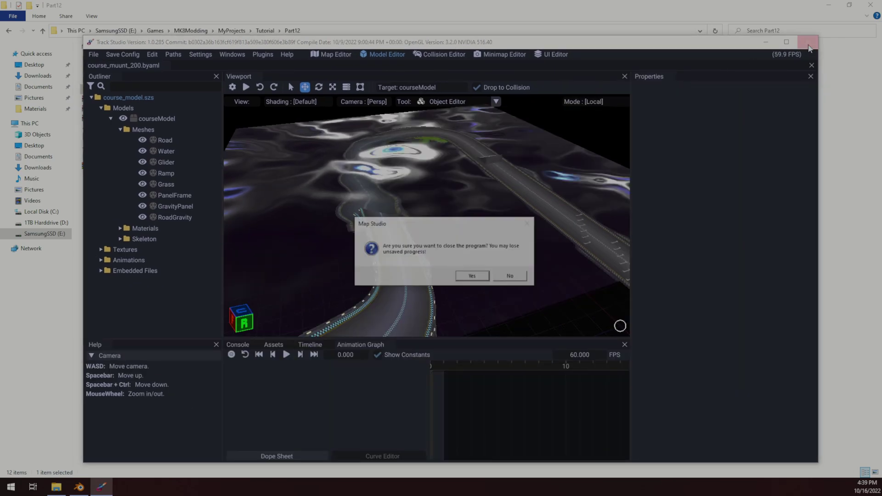
pyautogui.click(505, 277)
# Save course_model.szs again from the Model Editor and course_muunt_200.byaml from the Map Editor
pyautogui.click(398, 182)
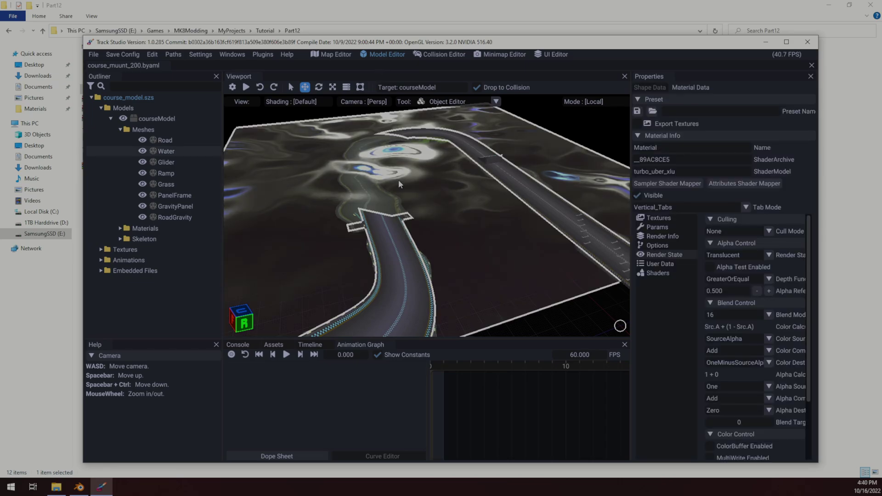
pyautogui.hotkey('ctrl', 's')
pyautogui.click(514, 277)
pyautogui.click(332, 54)
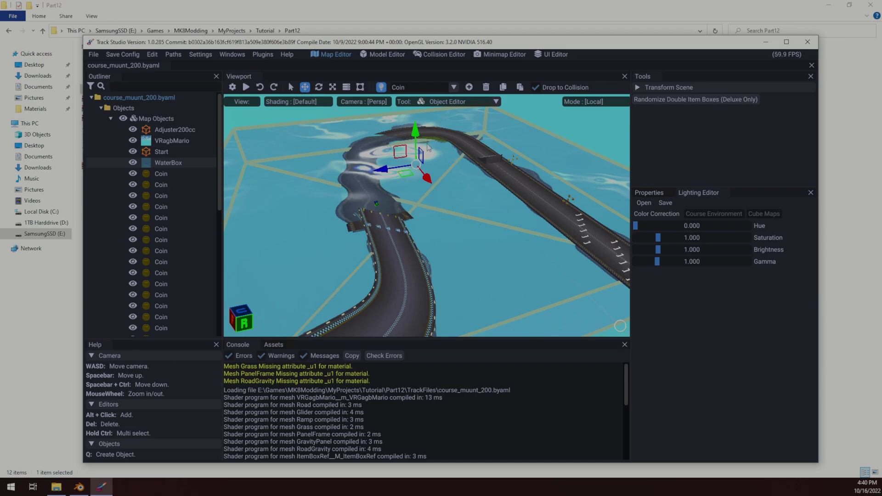
pyautogui.hotkey('ctrl', 's')
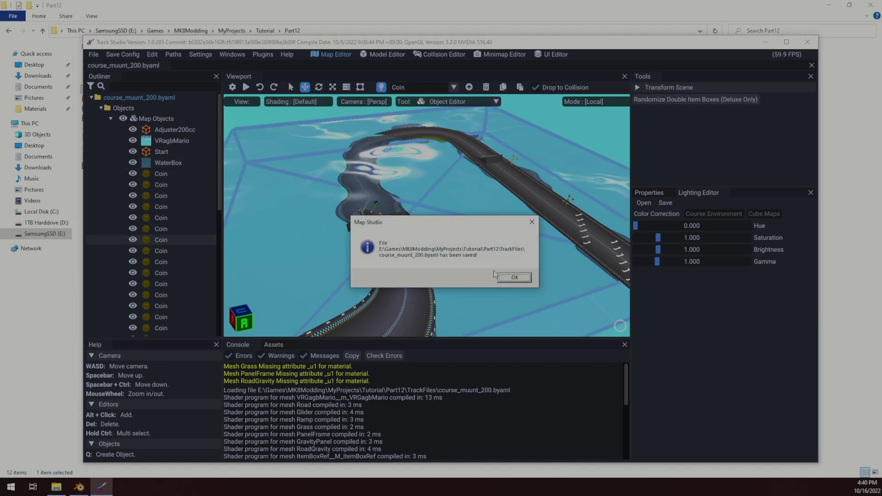
pyautogui.press('Return')
# Close Track Studio and open the Part12 project's TrackFiles folder in File Explorer
pyautogui.click(807, 42)
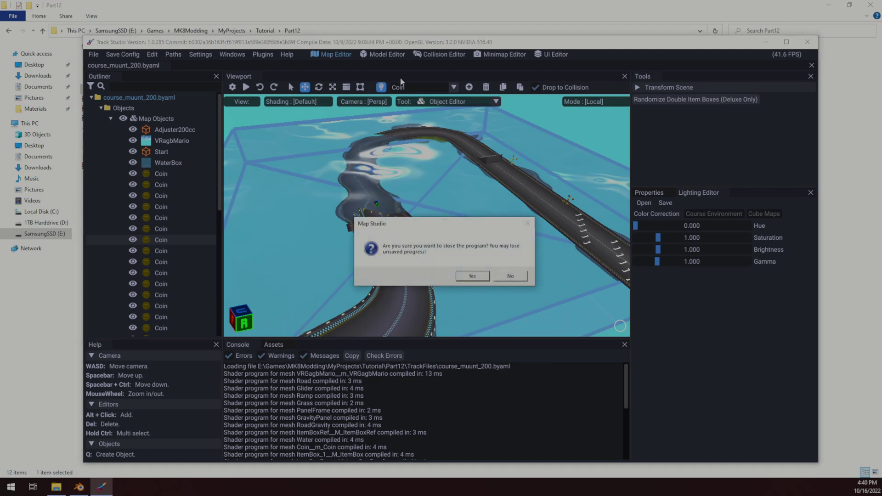
pyautogui.click(472, 275)
pyautogui.doubleClick(122, 79)
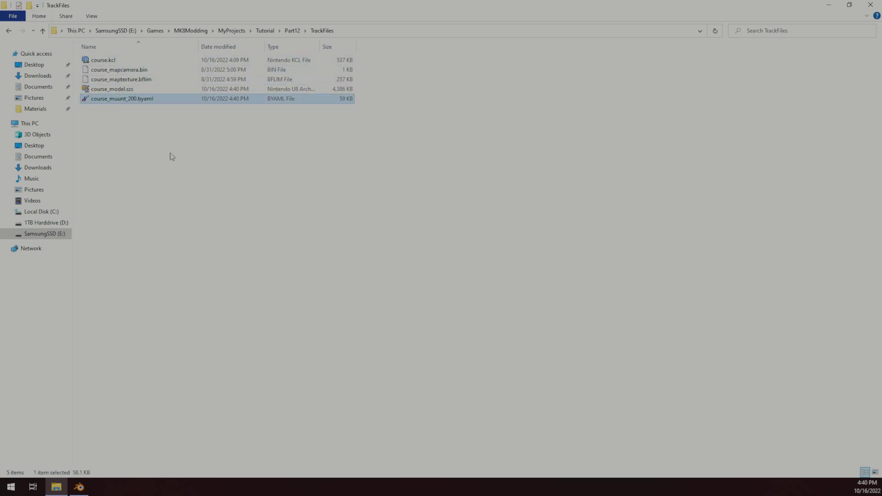
# Duplicate course_muunt_200.byaml as course_muunt.byaml and open the new file in Track Studio
pyautogui.rightClick(160, 100)
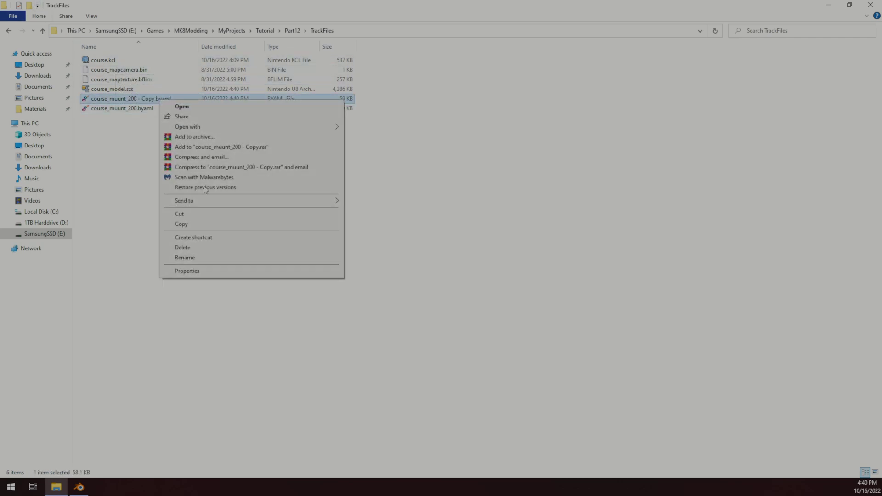
pyautogui.click(207, 250)
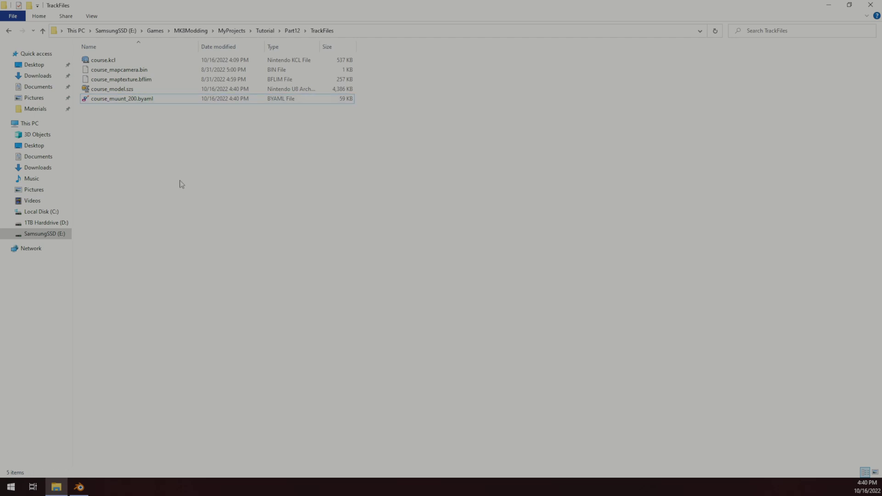
pyautogui.rightClick(136, 99)
pyautogui.click(157, 256)
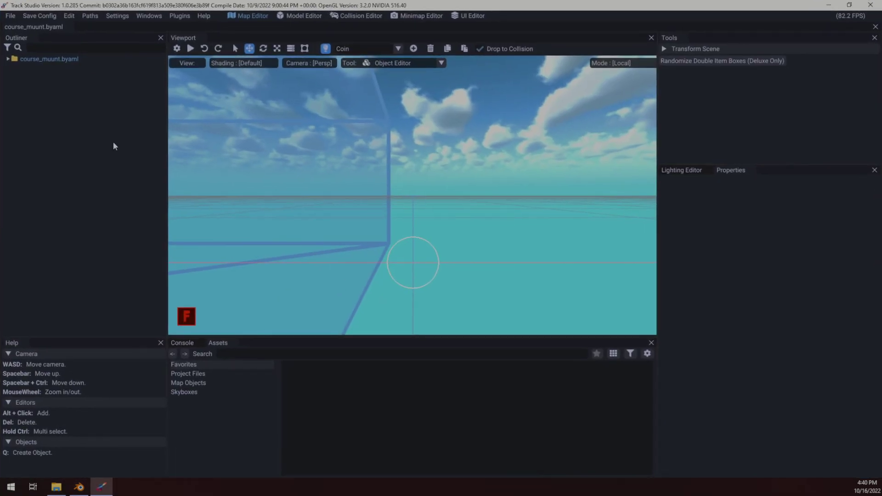
# Delete the Adjuster200cc object from the map objects and save course_muunt.byaml
pyautogui.moveTo(442, 123); pyautogui.dragTo(89, 79, button='right')
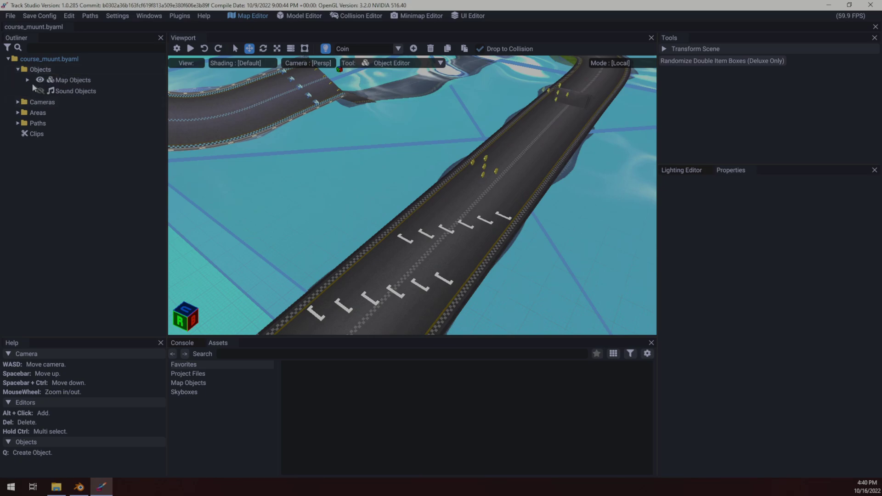
pyautogui.click(29, 81)
pyautogui.click(91, 92)
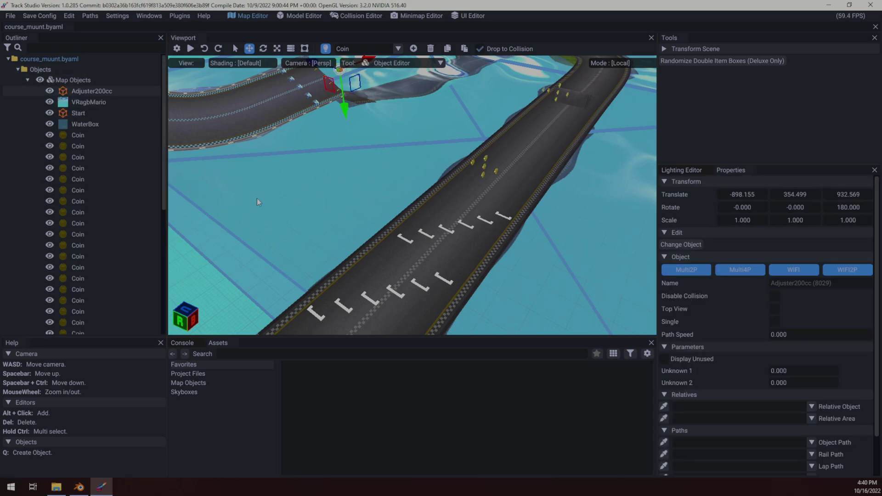
pyautogui.press('Delete')
pyautogui.hotkey('ctrl', 's')
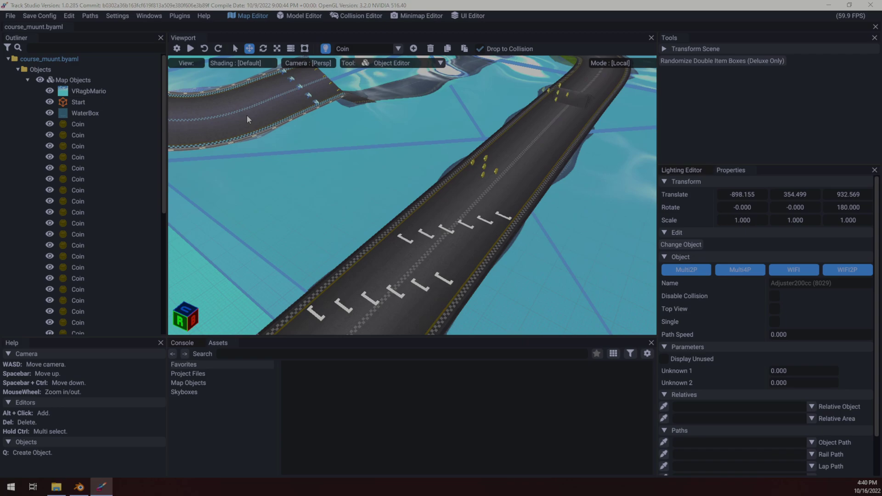
pyautogui.click(505, 276)
# Close Track Studio and browse File Explorer to the TrackFilesSwitch folder inside Tutorial\Part12
pyautogui.moveTo(409, 122); pyautogui.dragTo(836, 41)
pyautogui.click(871, 5)
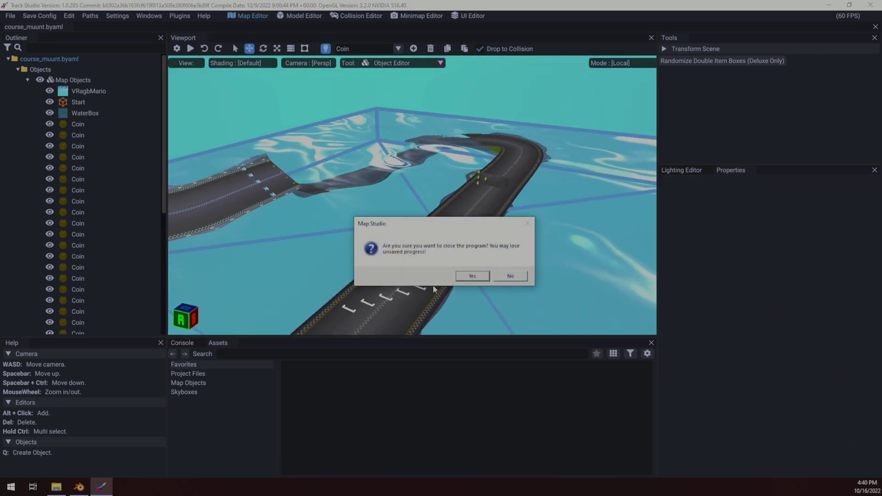
pyautogui.click(475, 277)
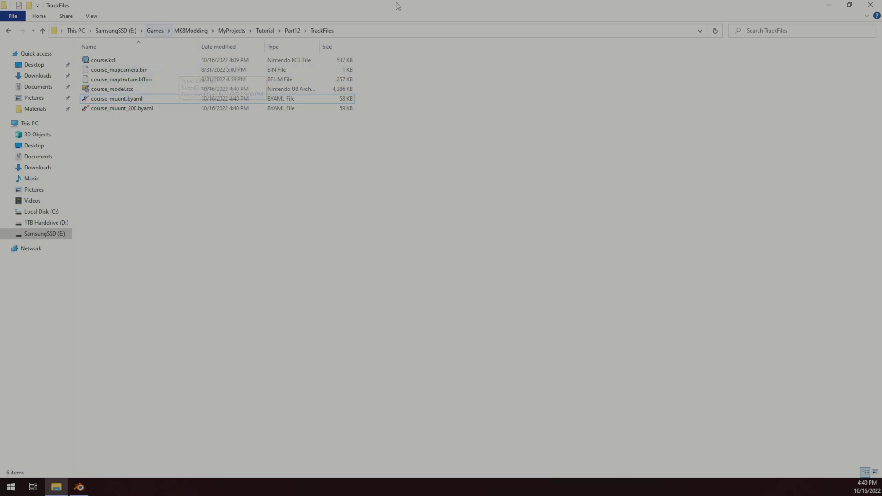
pyautogui.click(260, 31)
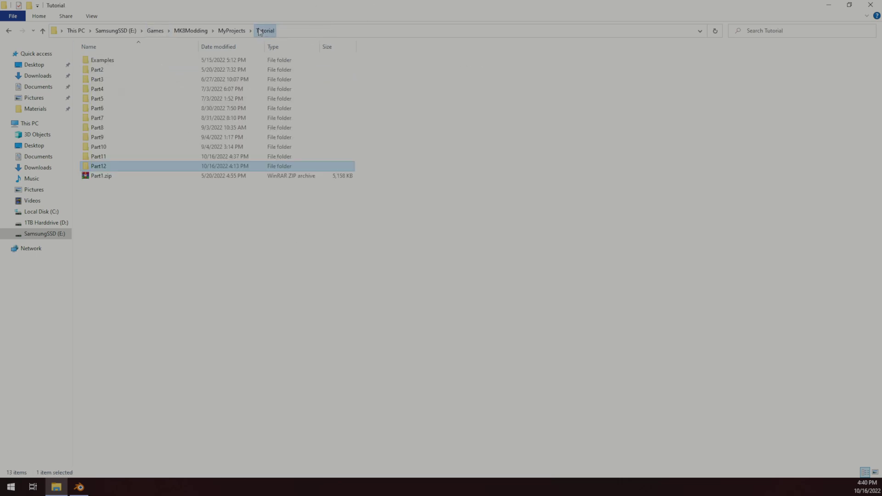
pyautogui.doubleClick(98, 166)
pyautogui.doubleClick(106, 108)
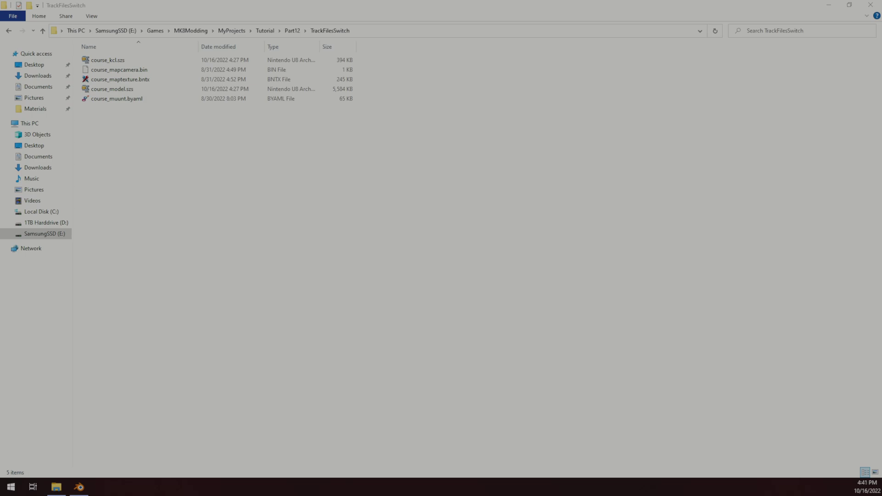
# Open course_muunt.byaml from the Part12 TrackFilesSwitch folder in a new Track Studio window
pyautogui.moveTo(0, 171); pyautogui.dragTo(124, 38)
pyautogui.click(51, 45)
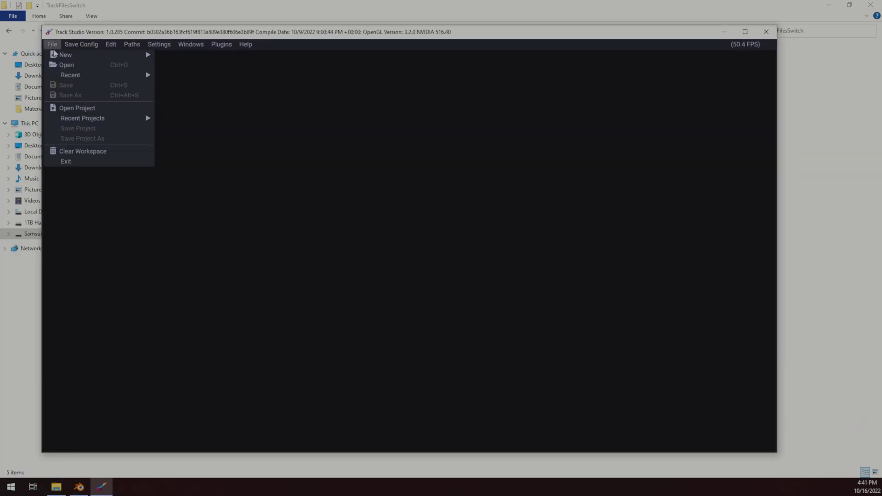
pyautogui.click(69, 67)
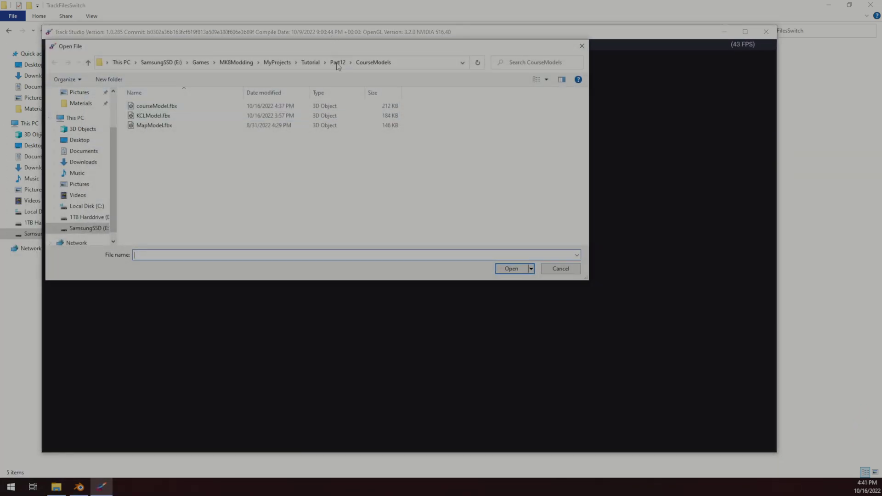
pyautogui.click(338, 62)
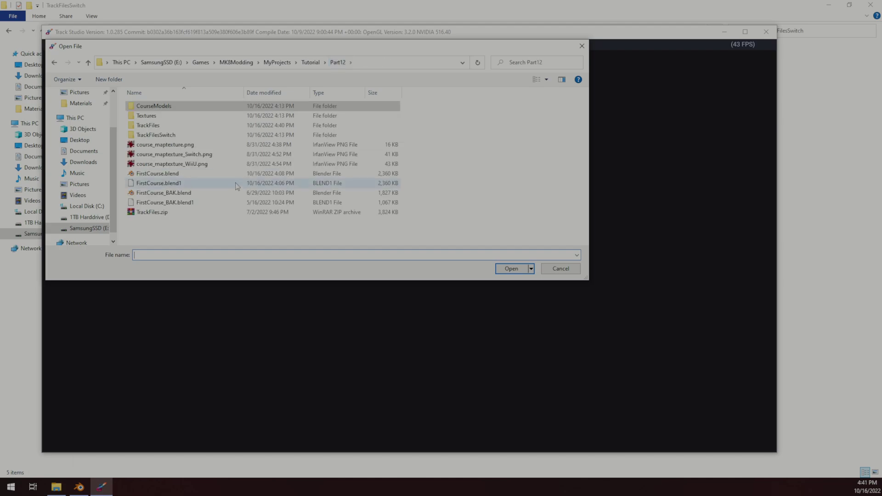
pyautogui.doubleClick(191, 137)
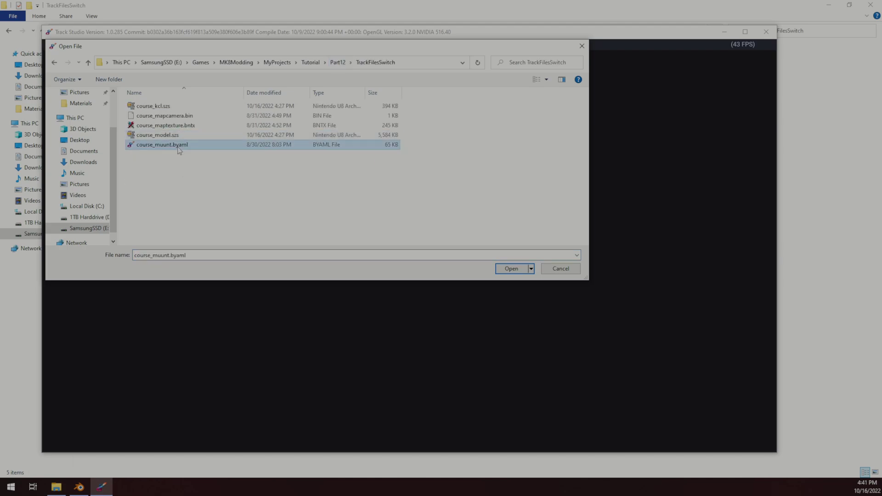
pyautogui.doubleClick(178, 146)
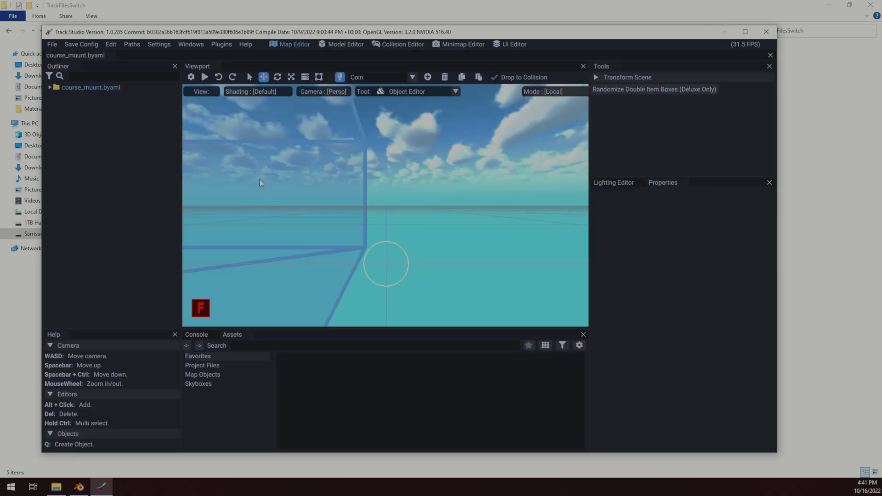
# Open the course model in the Model Editor and select the Water mesh around the submerged road
pyautogui.moveTo(260, 179); pyautogui.dragTo(308, 159)
pyautogui.press('s')
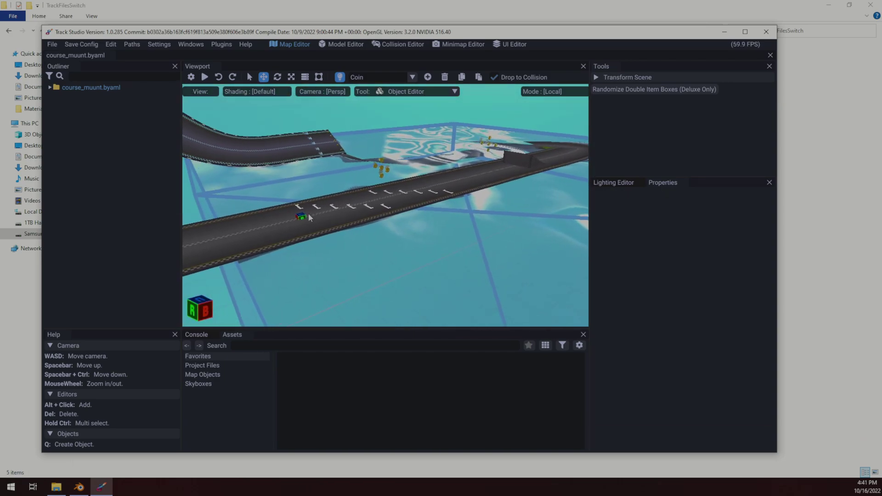
pyautogui.moveTo(377, 215); pyautogui.dragTo(426, 272)
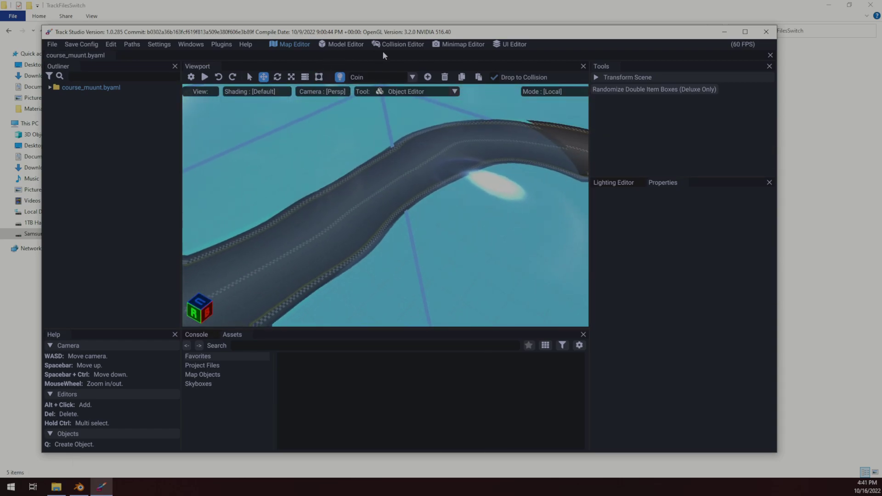
pyautogui.click(349, 44)
pyautogui.click(381, 142)
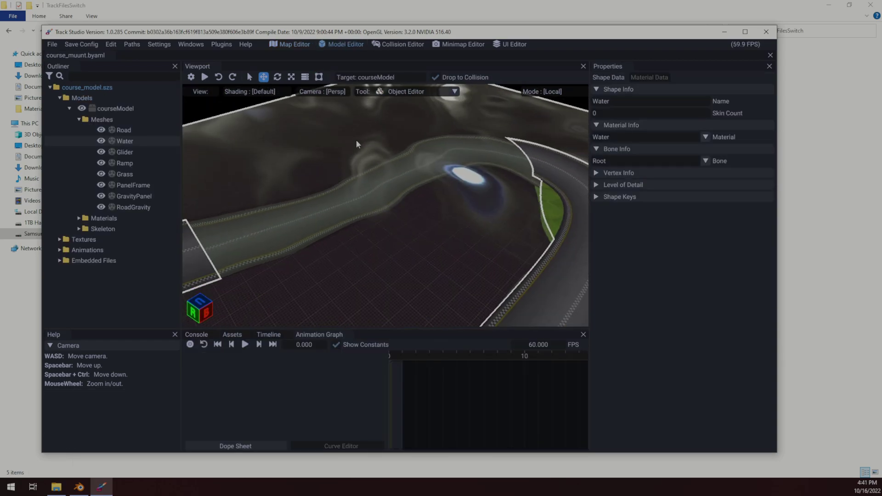
pyautogui.press('s')
pyautogui.press('a')
pyautogui.moveTo(364, 189); pyautogui.dragTo(221, 137, button='right')
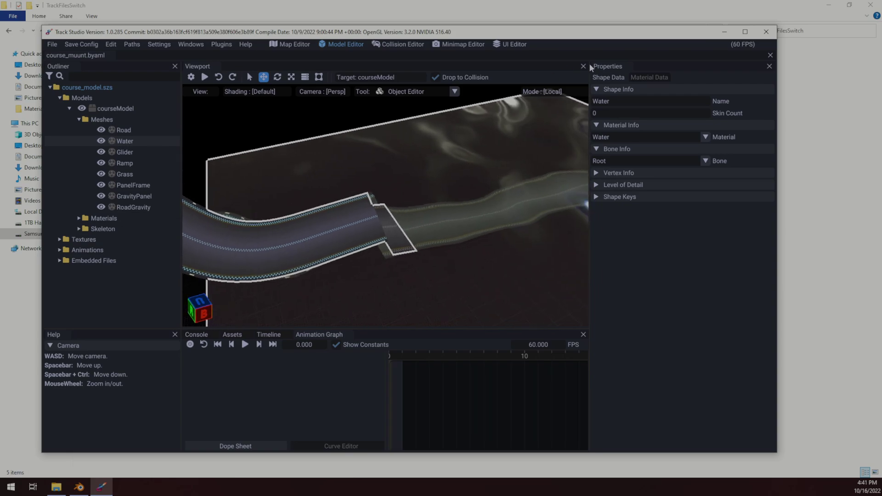
# Examine the Water material's data, including its textures, options, user data, shaders, parameters and render info
pyautogui.click(643, 77)
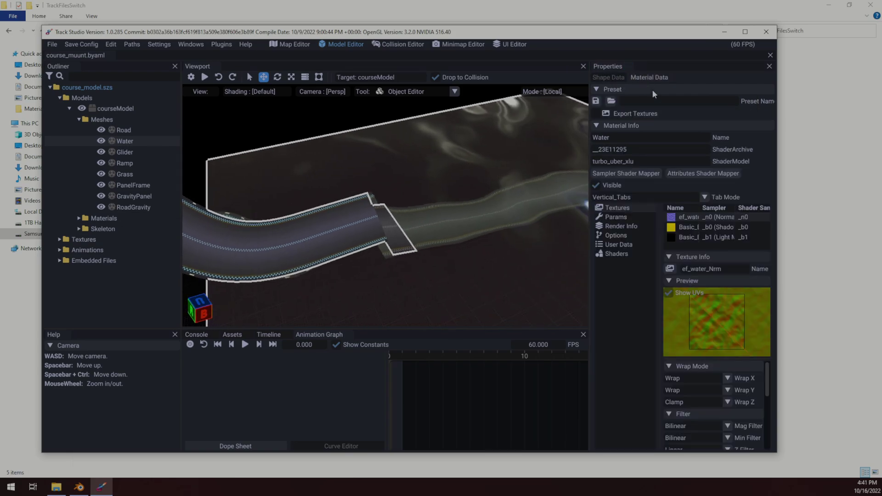
pyautogui.click(617, 235)
pyautogui.click(624, 245)
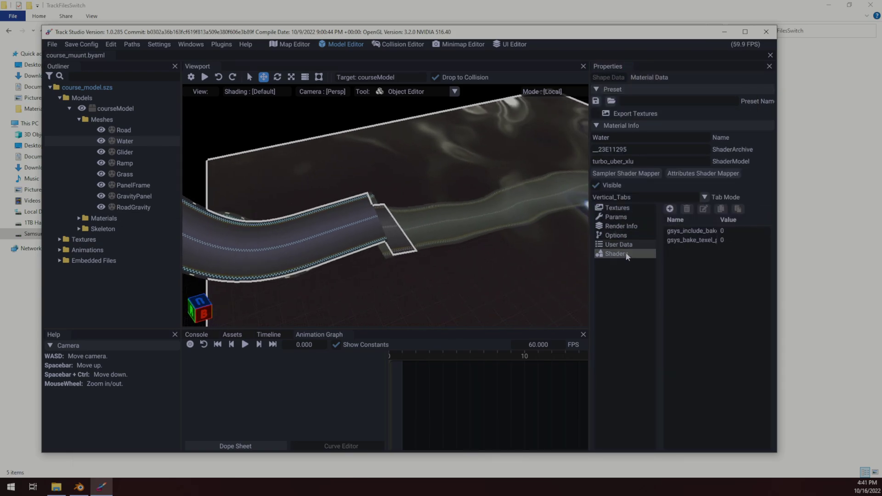
pyautogui.click(624, 254)
pyautogui.click(620, 228)
pyautogui.click(621, 218)
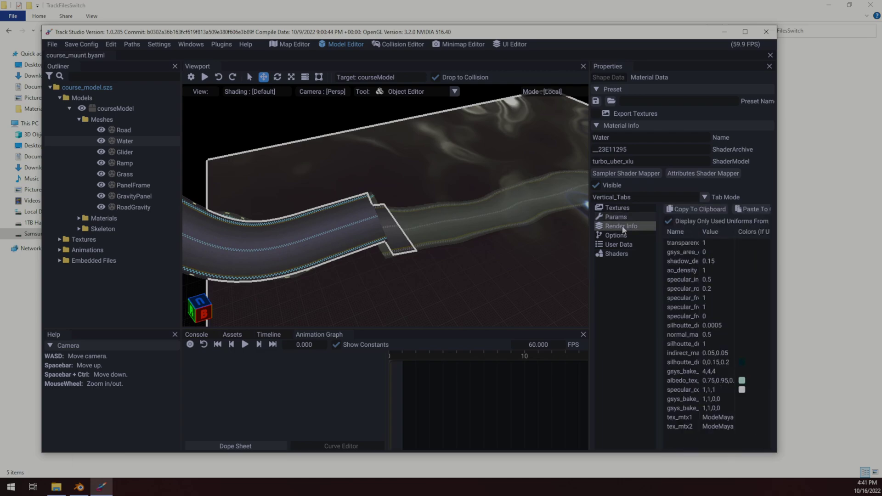
pyautogui.click(622, 227)
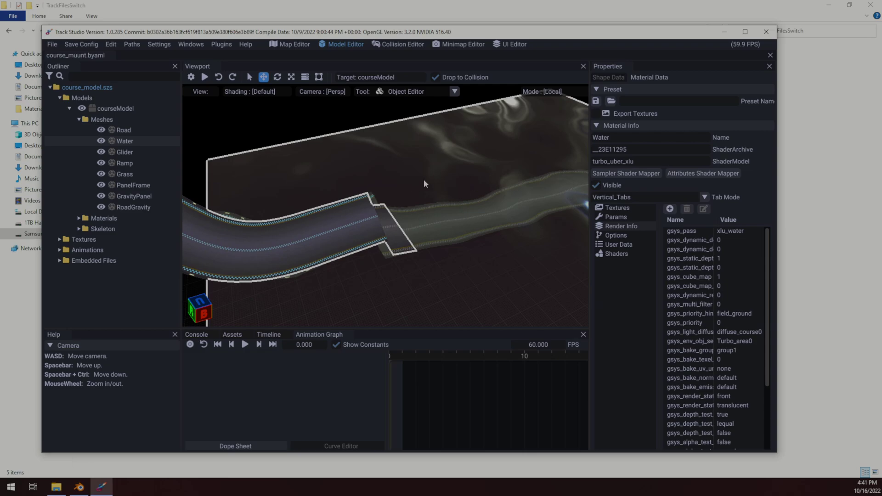
pyautogui.moveTo(424, 180); pyautogui.dragTo(532, 213, button='right')
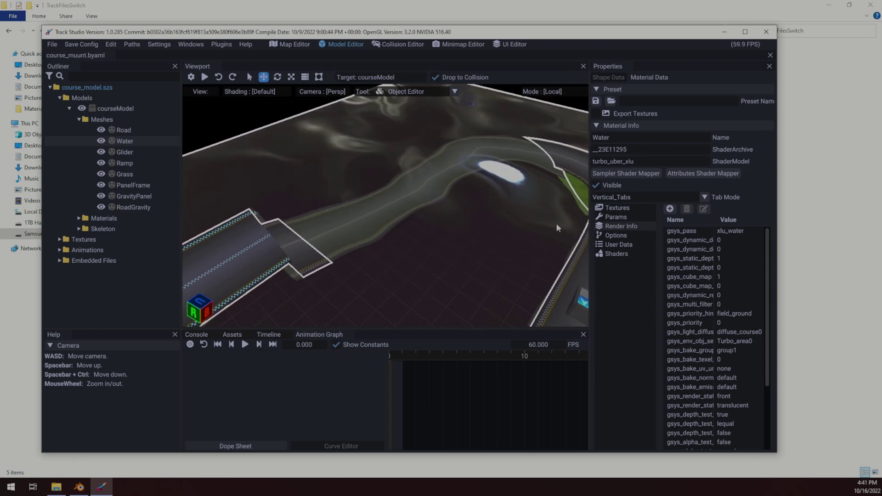
pyautogui.click(615, 217)
pyautogui.click(621, 226)
# Select the Road mesh, maximize the window and try to clear the gsys_render_state_display_face value in its render info
pyautogui.click(588, 279)
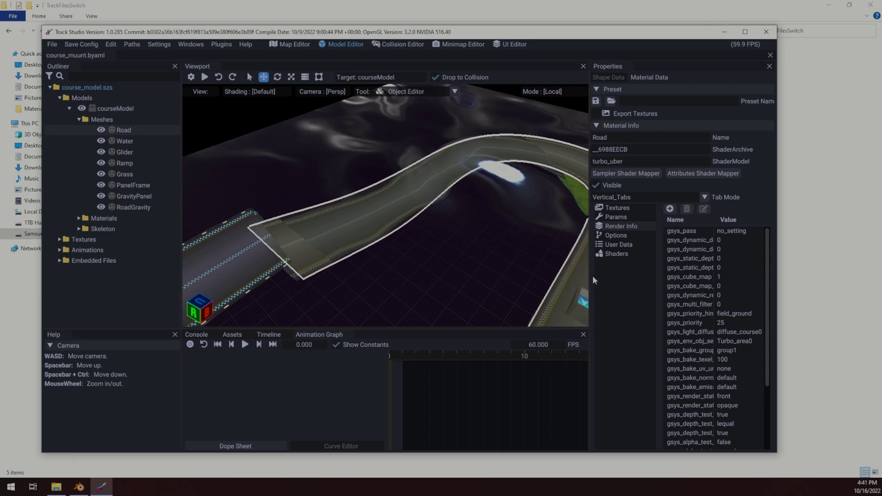
pyautogui.click(745, 31)
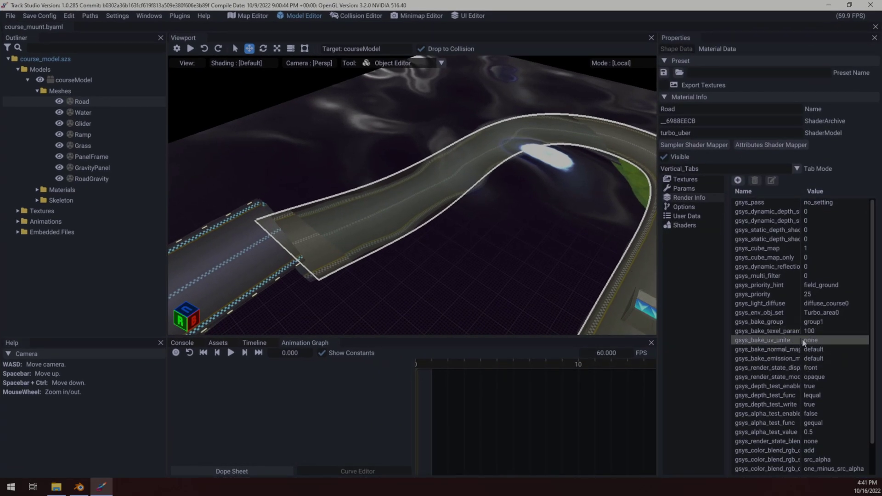
pyautogui.scroll(-1, 802, 340)
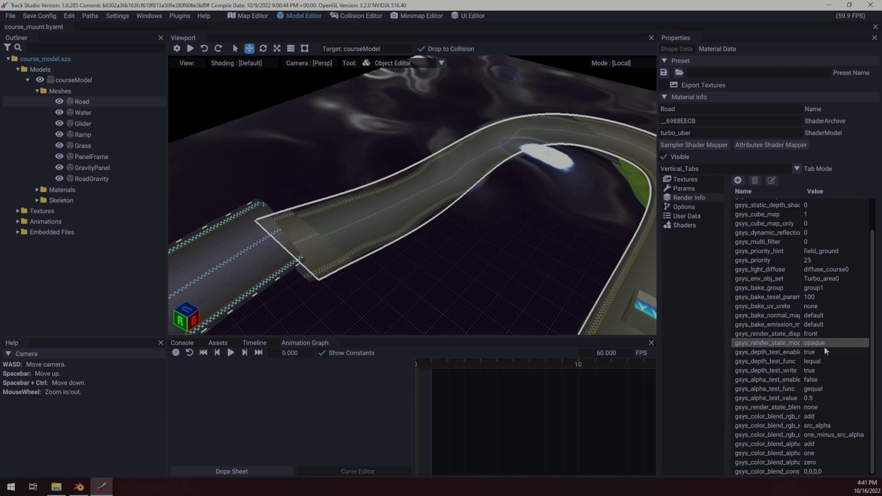
pyautogui.doubleClick(759, 336)
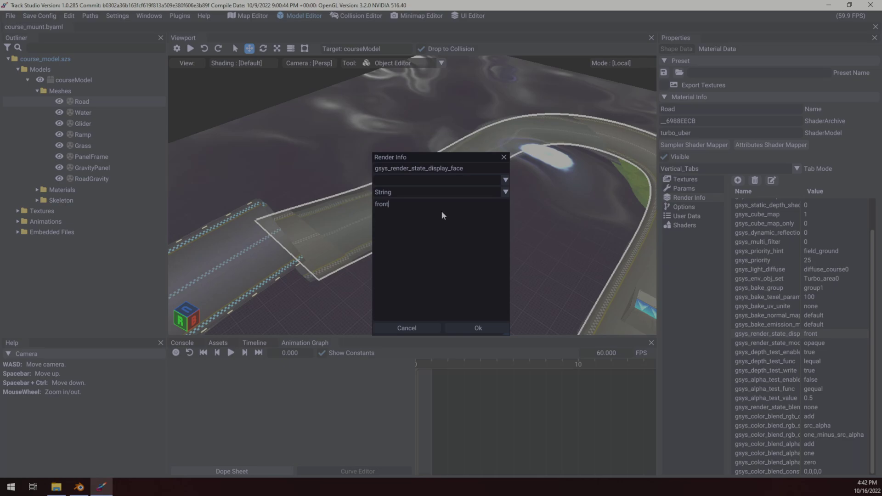
pyautogui.press('BackSpace')
pyautogui.press('BackSpace')
pyautogui.press('BackSpace')
pyautogui.press('BackSpace')
pyautogui.press('BackSpace')
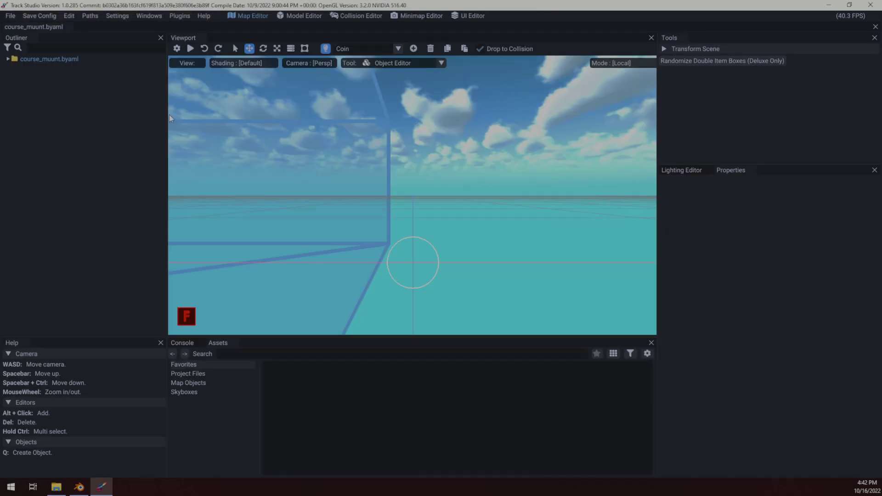
# Select the Water mesh in the Model Editor and bring up its material's render info
pyautogui.click(317, 16)
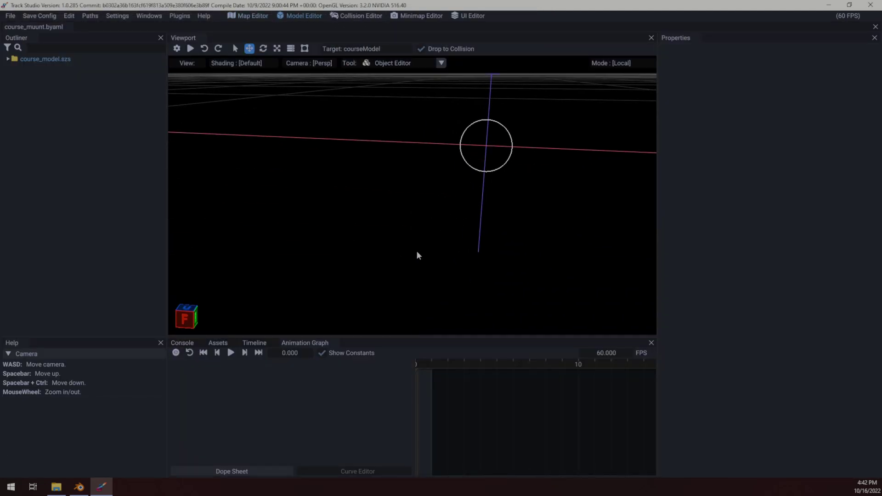
pyautogui.click(334, 198)
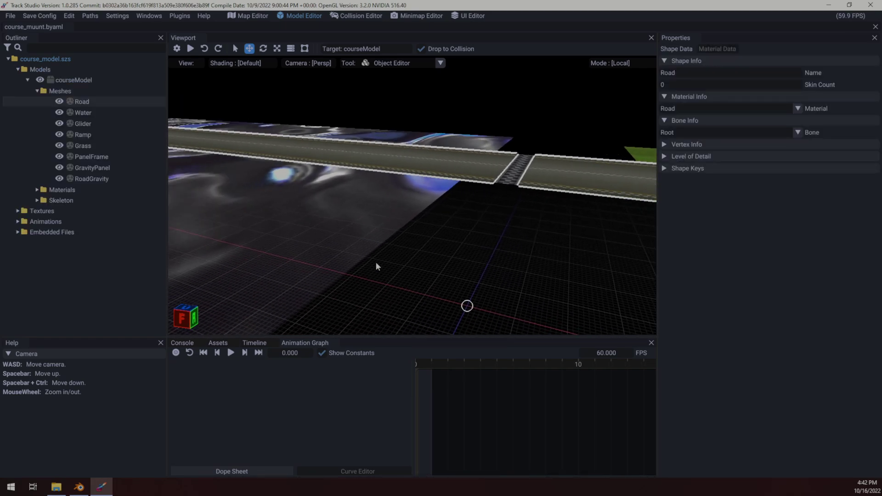
pyautogui.moveTo(375, 263); pyautogui.dragTo(462, 207, button='right')
pyautogui.click(406, 211)
pyautogui.moveTo(405, 211); pyautogui.dragTo(487, 193, button='right')
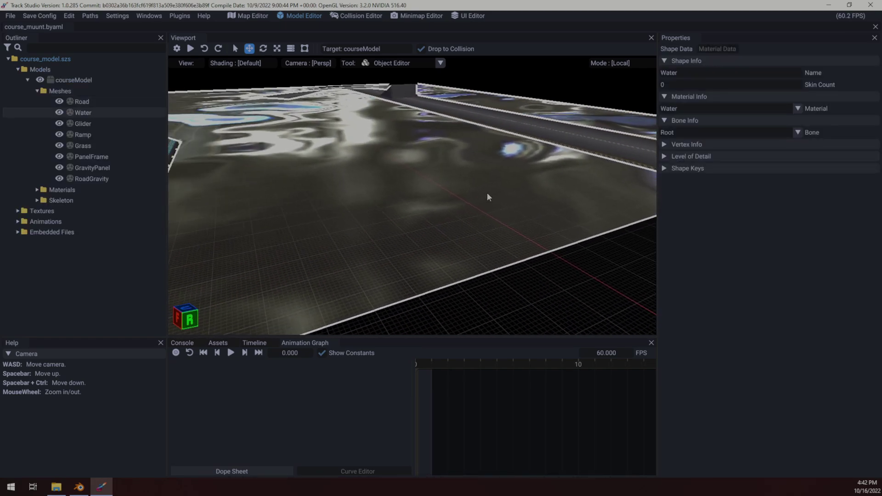
pyautogui.click(716, 49)
pyautogui.click(672, 198)
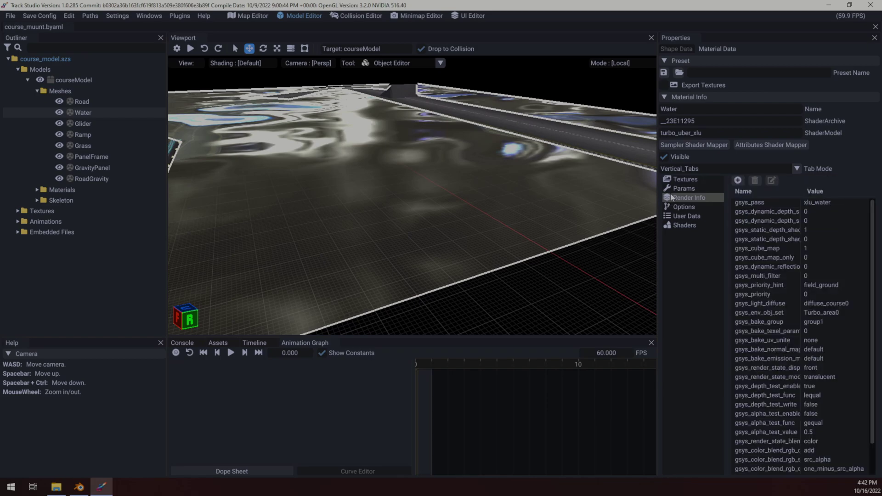
# Try to clear the Water material's gsys_render_state_display_face value for a new entry
pyautogui.scroll(-1, 827, 230)
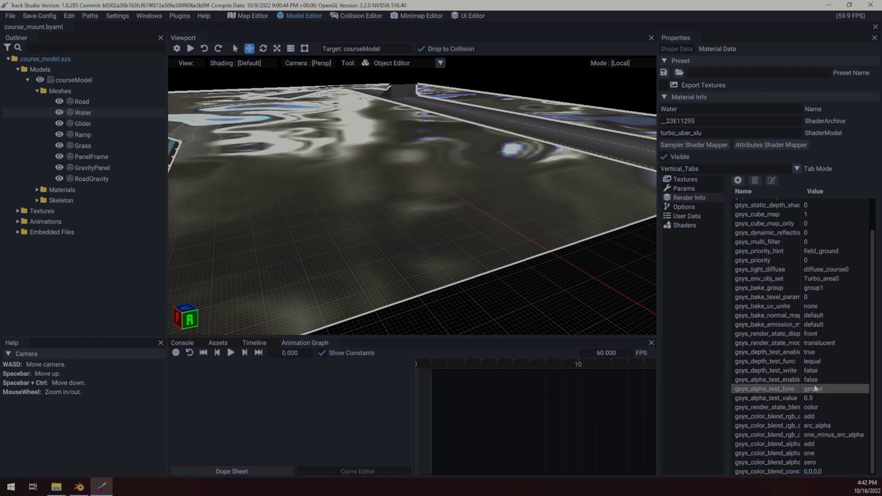
pyautogui.doubleClick(776, 333)
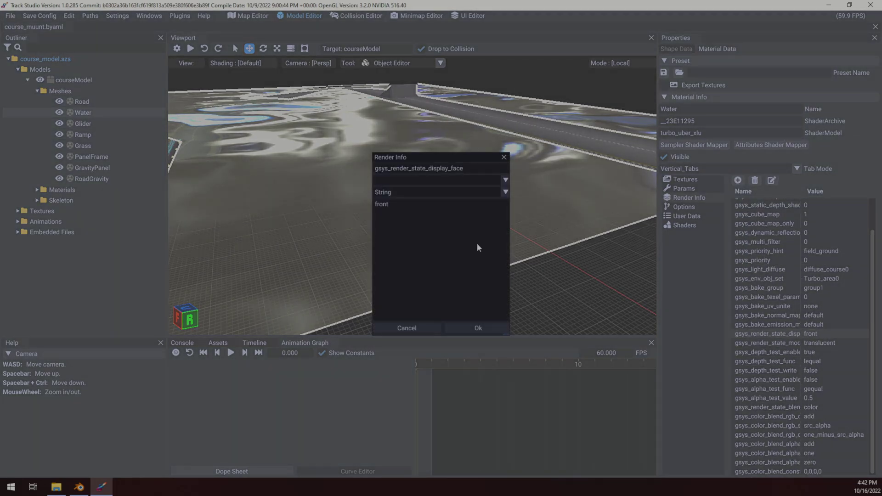
pyautogui.press('BackSpace')
pyautogui.press('BackSpace')
pyautogui.press('BackSpace')
pyautogui.press('BackSpace')
pyautogui.press('BackSpace')
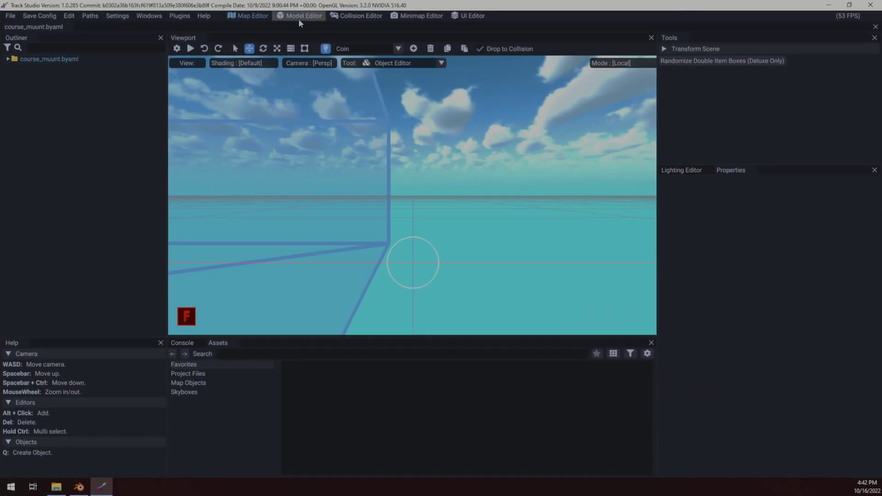
# Select the Water mesh in the Model Editor and set its material's gsys_render_state_display_face render info to both
pyautogui.click(301, 16)
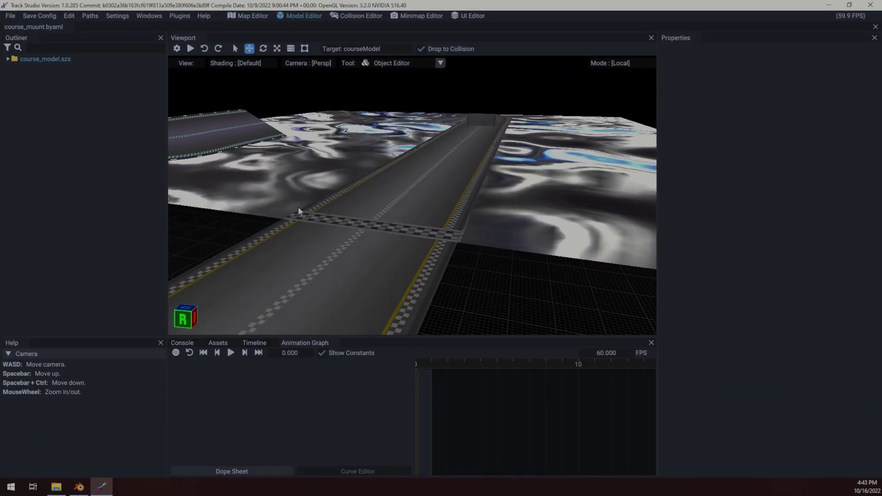
pyautogui.click(290, 159)
pyautogui.click(722, 48)
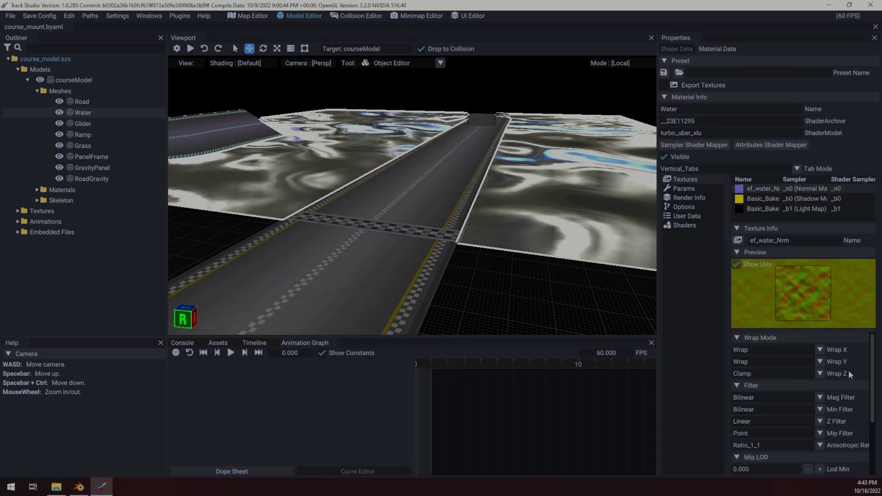
pyautogui.click(689, 198)
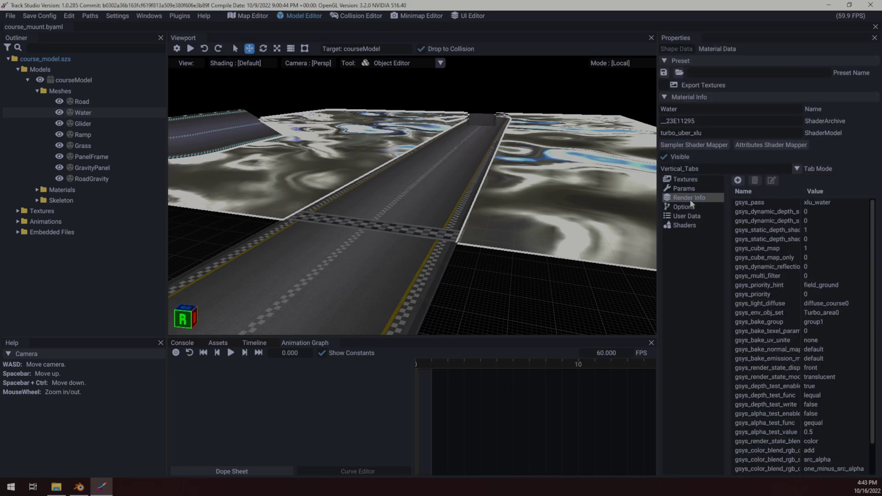
pyautogui.doubleClick(811, 368)
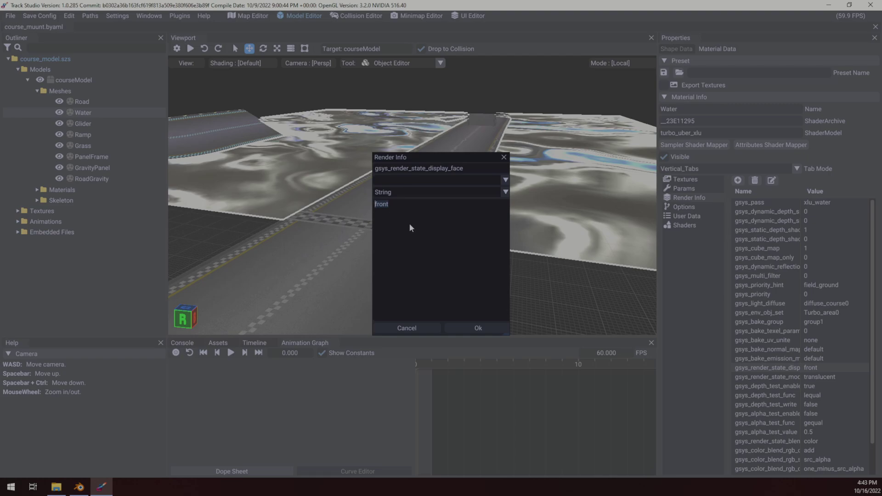
pyautogui.write('both')
pyautogui.click(464, 328)
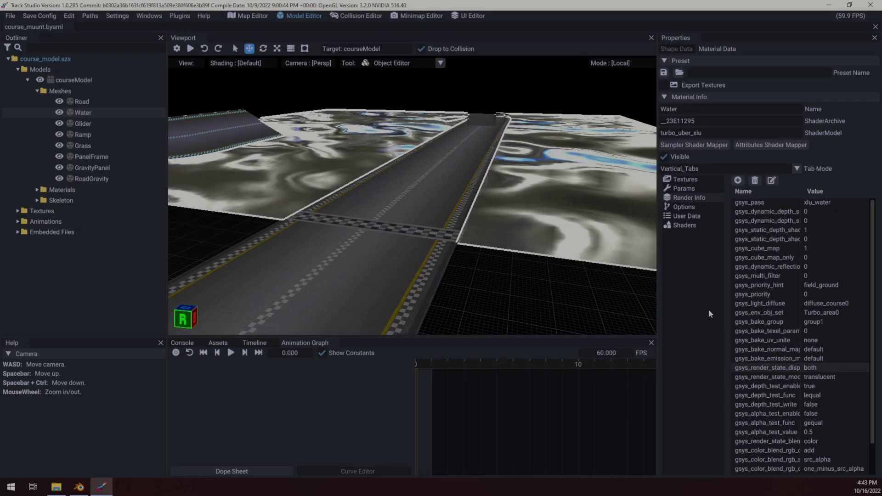
# Set the Water material's gsys_render_state_display_face render info to front
pyautogui.doubleClick(776, 368)
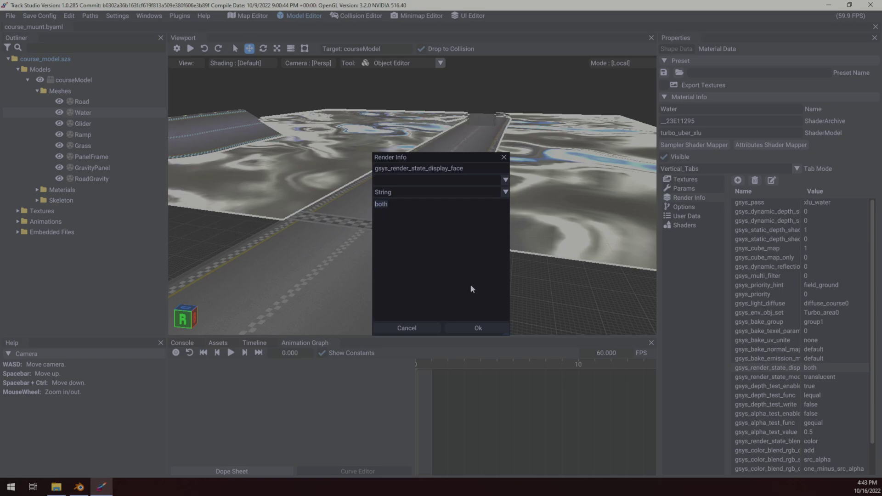
pyautogui.write('front')
pyautogui.click(477, 327)
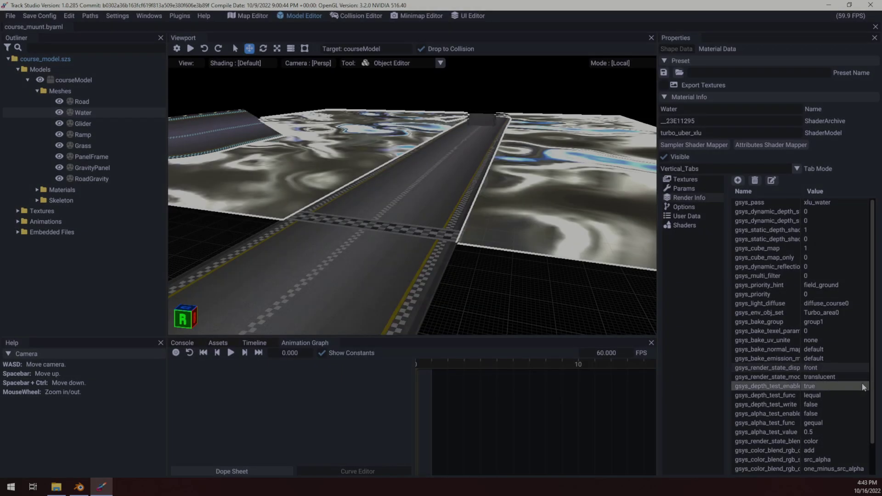
# Set the Water material's gsys_render_state_display_face back to both
pyautogui.doubleClick(805, 367)
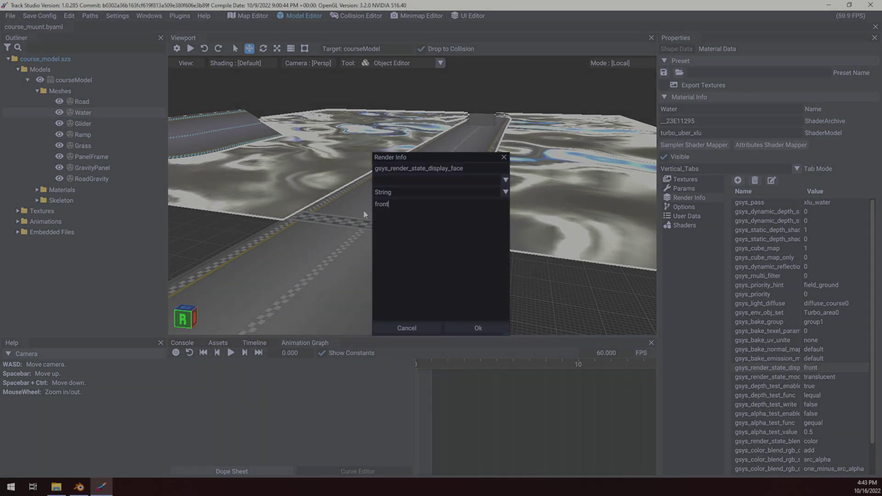
pyautogui.write('both')
pyautogui.click(459, 329)
# Inspect the water surface from below and above, and clear the mesh selection
pyautogui.moveTo(518, 187); pyautogui.dragTo(453, 79, button='right')
pyautogui.press('w')
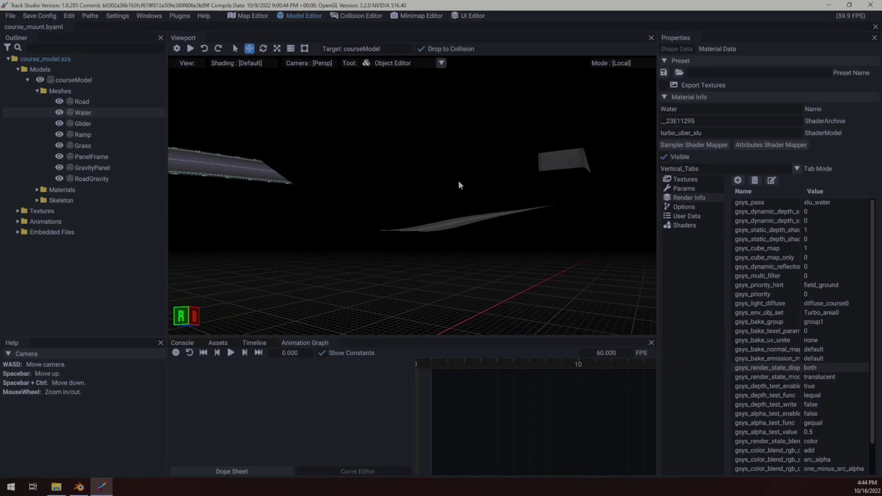
pyautogui.moveTo(459, 181); pyautogui.dragTo(487, 288, button='right')
pyautogui.press('space')
pyautogui.moveTo(472, 202); pyautogui.dragTo(511, 146, button='right')
pyautogui.press('w')
pyautogui.moveTo(511, 149); pyautogui.dragTo(487, 266)
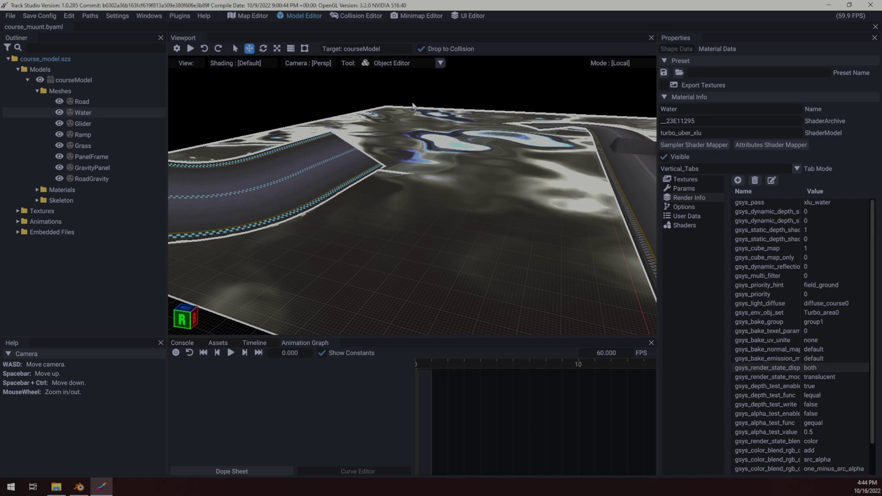
pyautogui.click(437, 92)
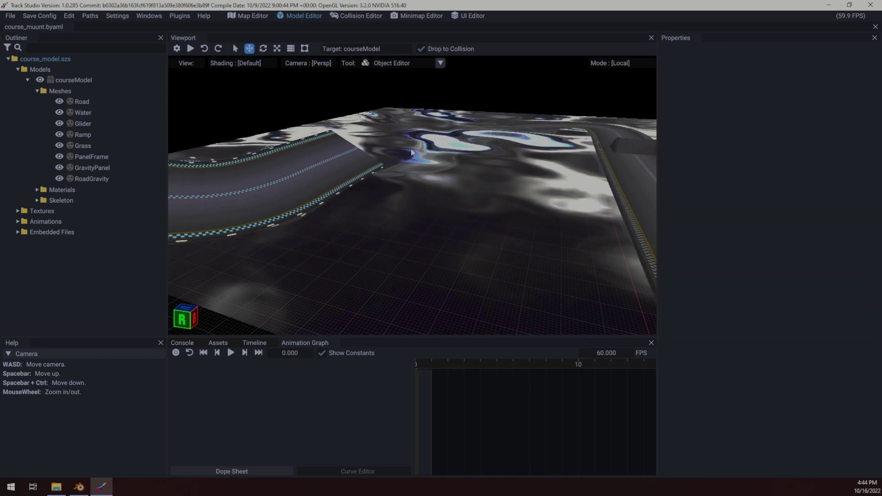
# Save the Switch course model changes, view the water's underside and close the program
pyautogui.hotkey('ctrl', 's')
pyautogui.click(506, 272)
pyautogui.hotkey('ctrl', 'space')
pyautogui.moveTo(485, 159); pyautogui.dragTo(470, 179)
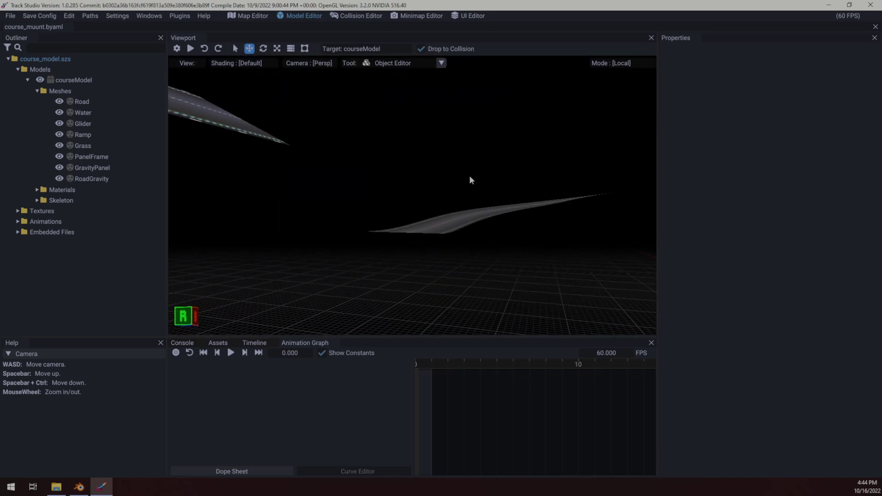
pyautogui.click(879, 5)
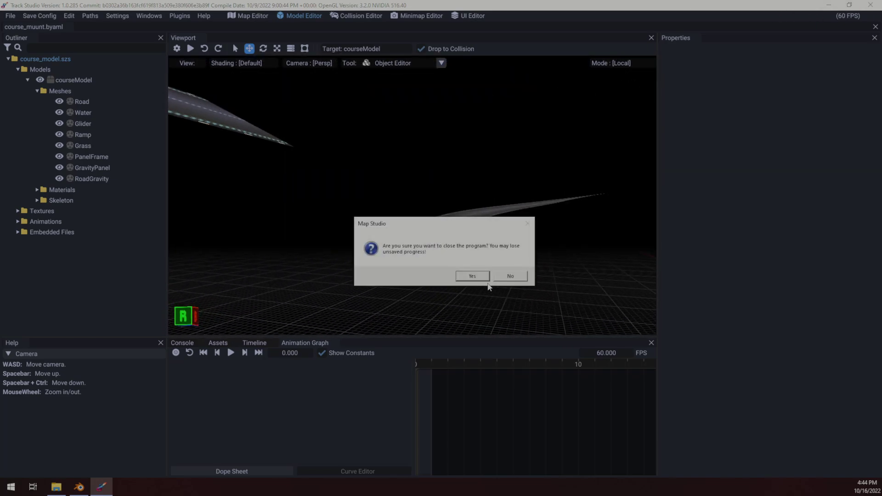
pyautogui.click(471, 275)
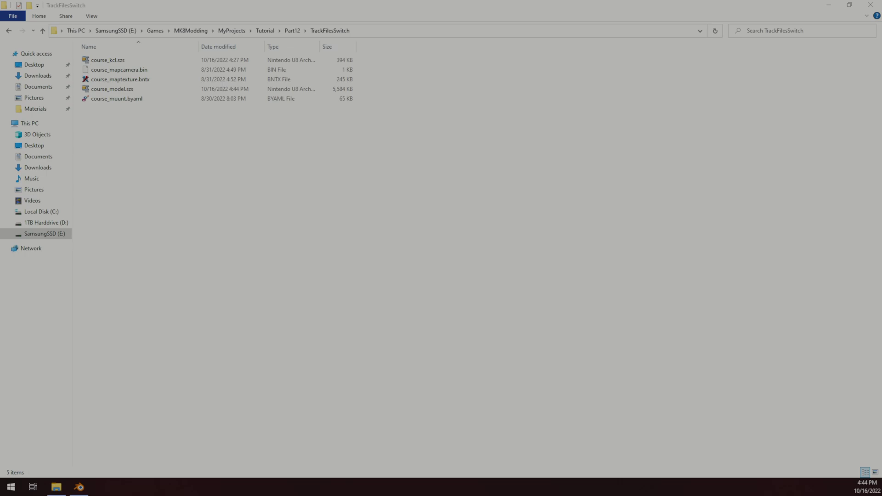
# Inspect the water and underwater road of the Switch track in Track Studio, then close the program and the TrackFilesSwitch folder
pyautogui.moveTo(0, 239); pyautogui.dragTo(413, 0)
pyautogui.moveTo(600, 193); pyautogui.dragTo(352, 256)
pyautogui.press('w')
pyautogui.press('space')
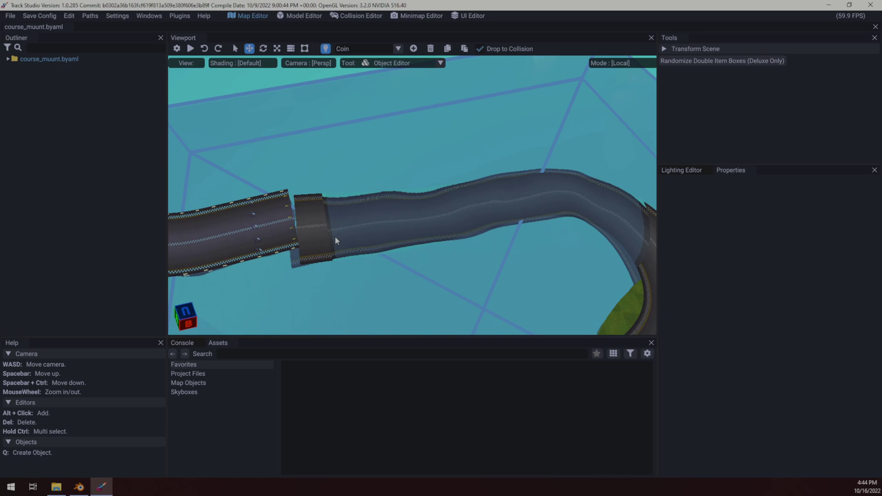
pyautogui.click(872, 5)
pyautogui.click(460, 276)
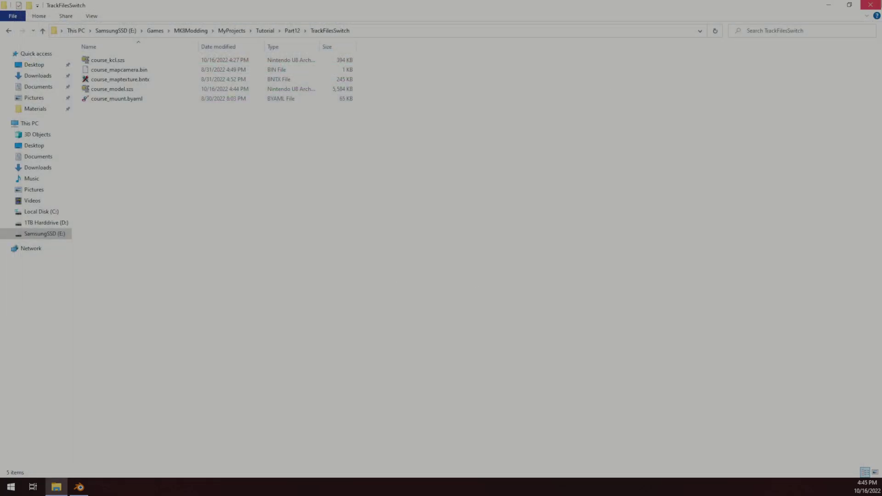
pyautogui.click(871, 5)
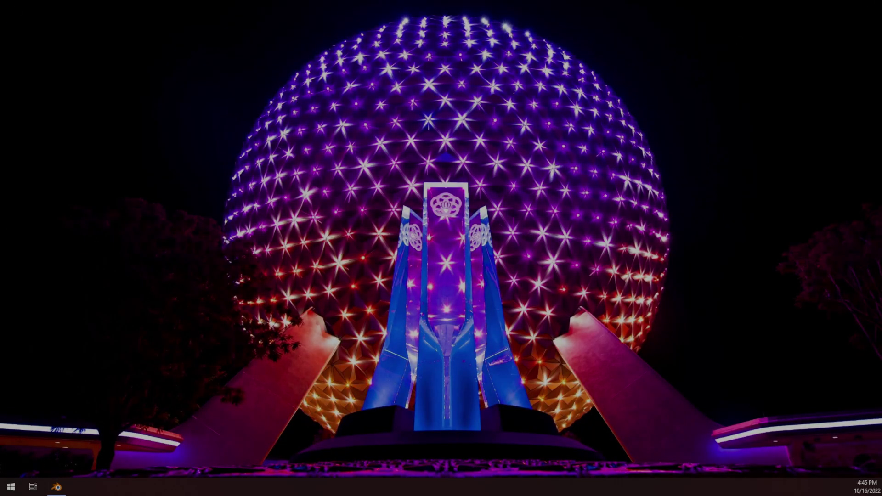
# In File Explorer, open the Part12 TrackFiles folder under E:\Games\MK8Modding\MyProjects\Tutorial
pyautogui.press('super+e')
pyautogui.click(44, 234)
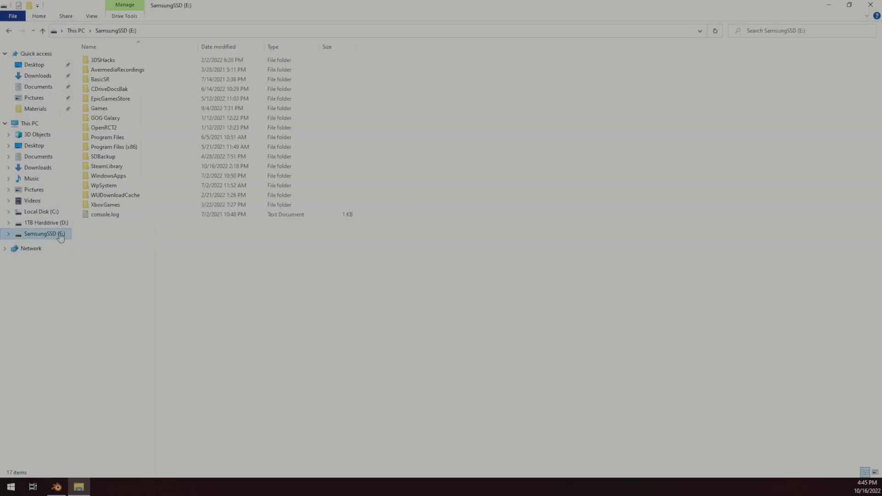
pyautogui.click(118, 110)
pyautogui.doubleClick(118, 110)
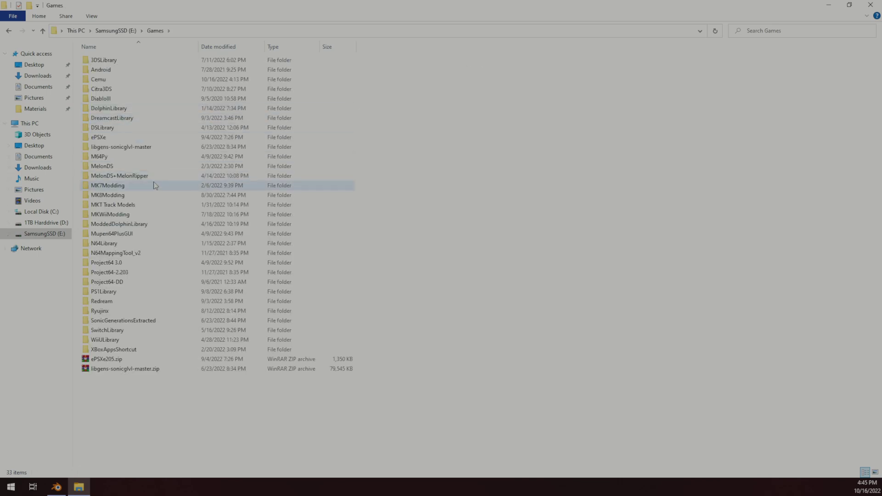
pyautogui.doubleClick(109, 196)
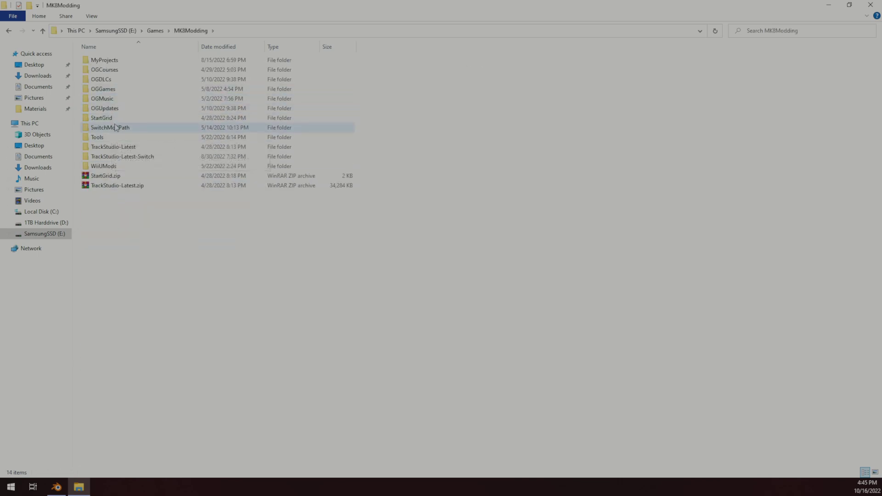
pyautogui.doubleClick(104, 61)
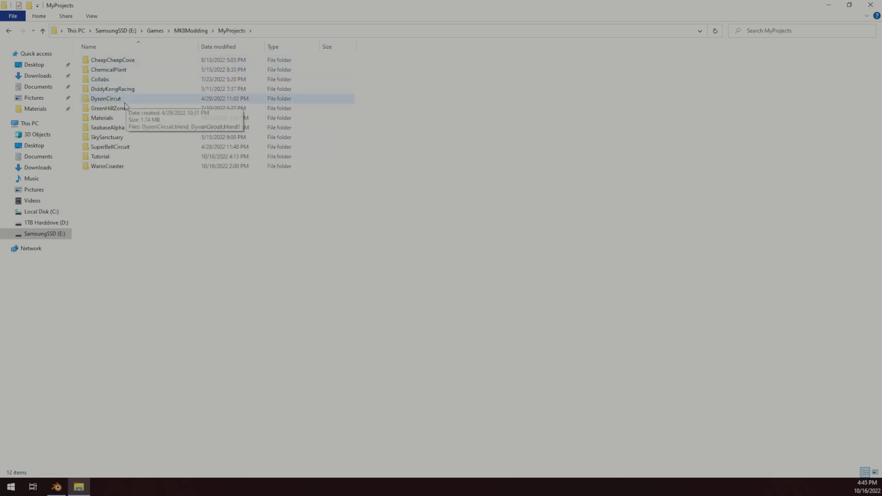
pyautogui.click(191, 30)
pyautogui.doubleClick(119, 61)
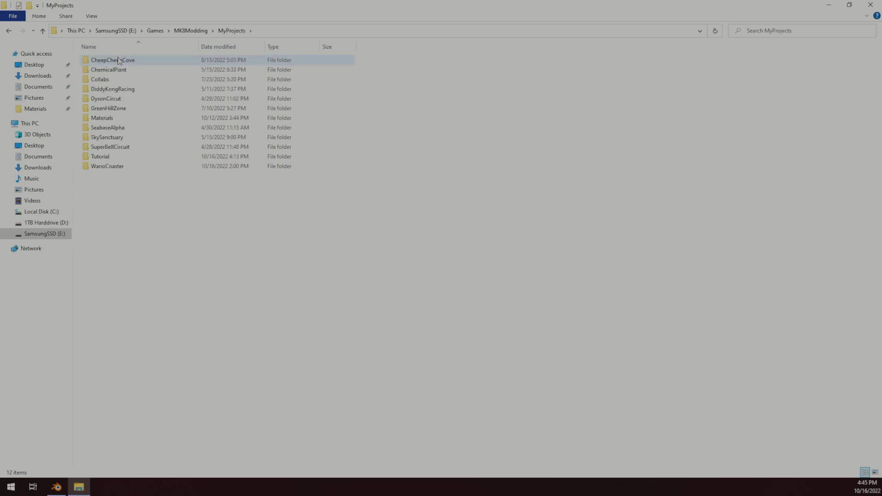
pyautogui.doubleClick(113, 153)
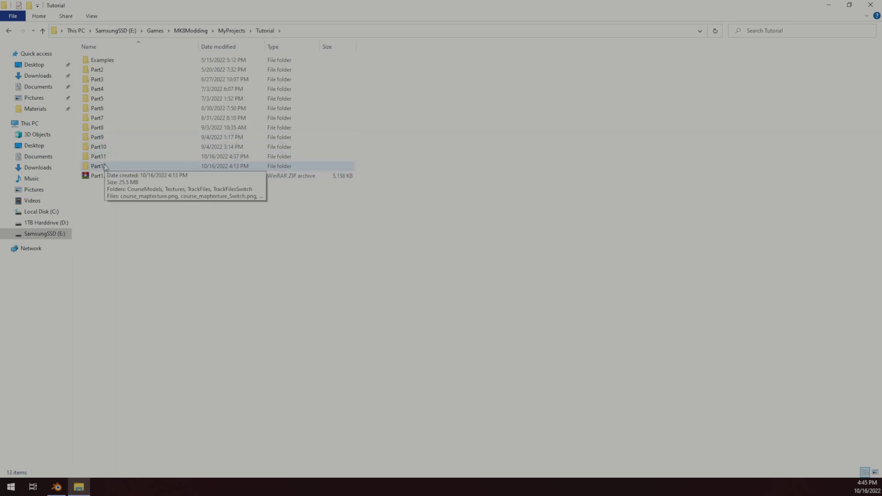
pyautogui.doubleClick(100, 166)
pyautogui.doubleClick(107, 80)
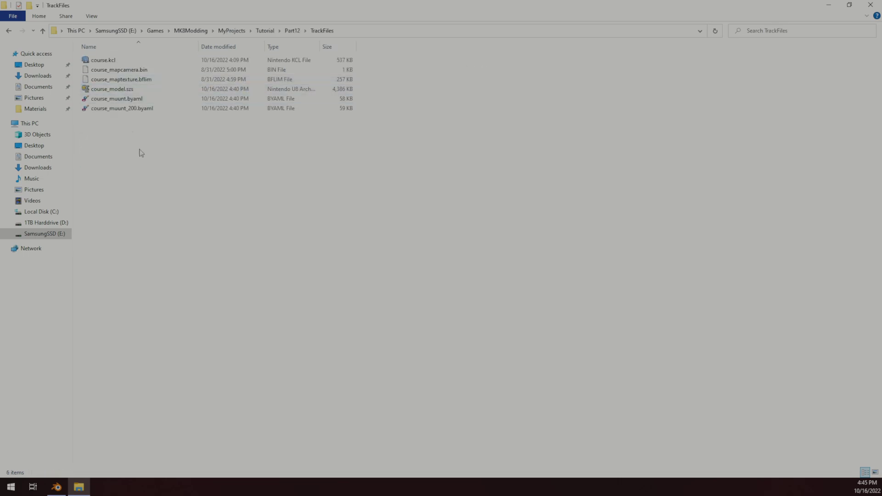
# Copy all the Wii U track files into Cemu's MarioKart8-TestCourse\content\course\Gu_FirstCircuit graphic pack folder, replacing the existing files
pyautogui.moveTo(158, 177); pyautogui.dragTo(98, 53)
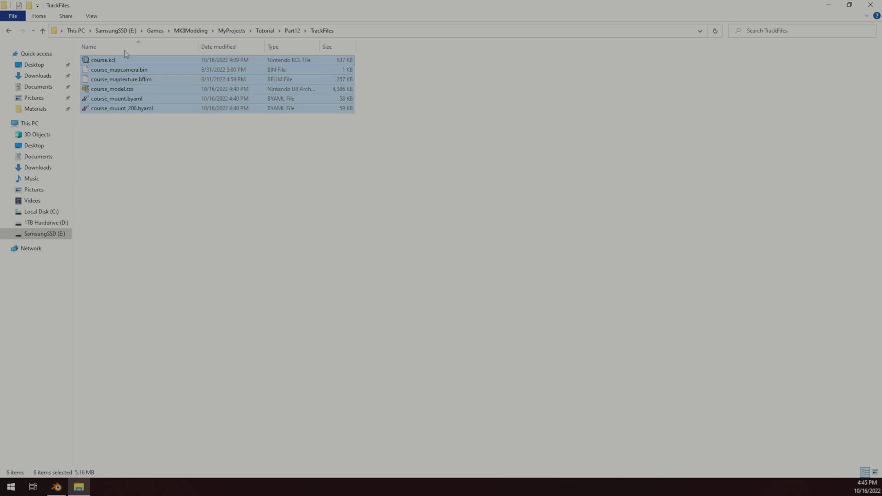
pyautogui.click(163, 31)
pyautogui.doubleClick(116, 79)
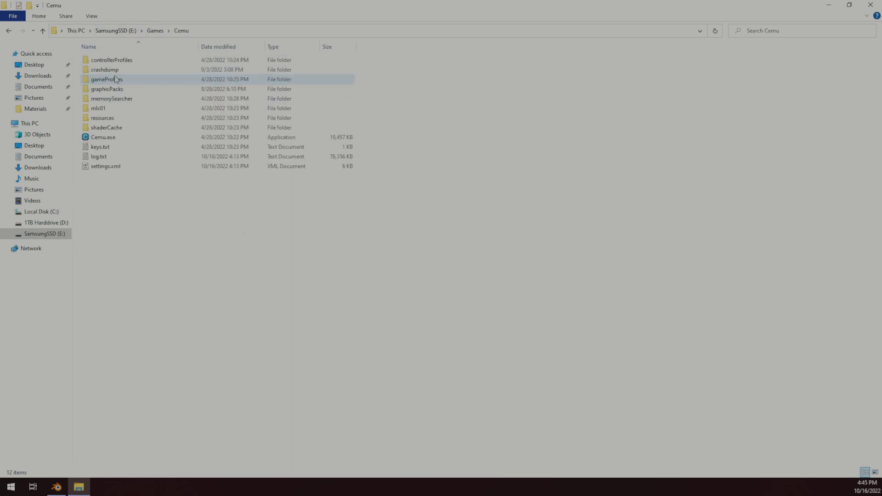
pyautogui.doubleClick(115, 89)
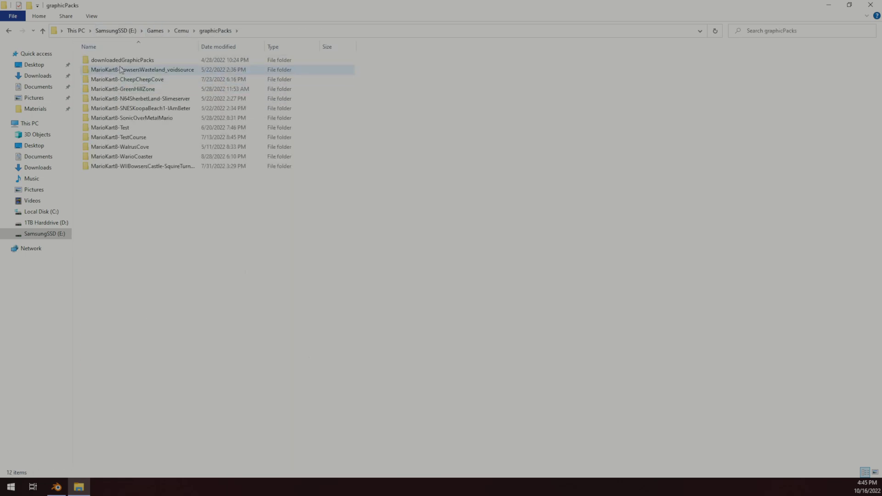
pyautogui.click(144, 139)
pyautogui.doubleClick(143, 140)
pyautogui.doubleClick(105, 61)
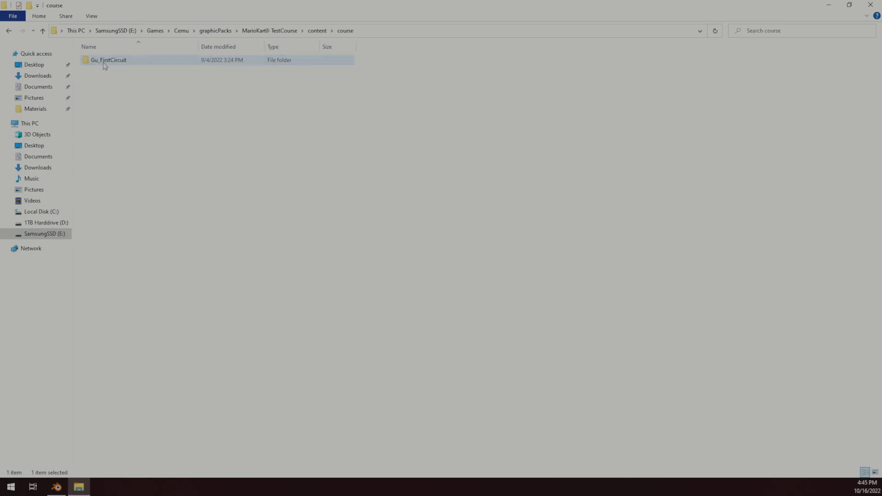
pyautogui.doubleClick(107, 60)
pyautogui.hotkey('ctrl', 'v')
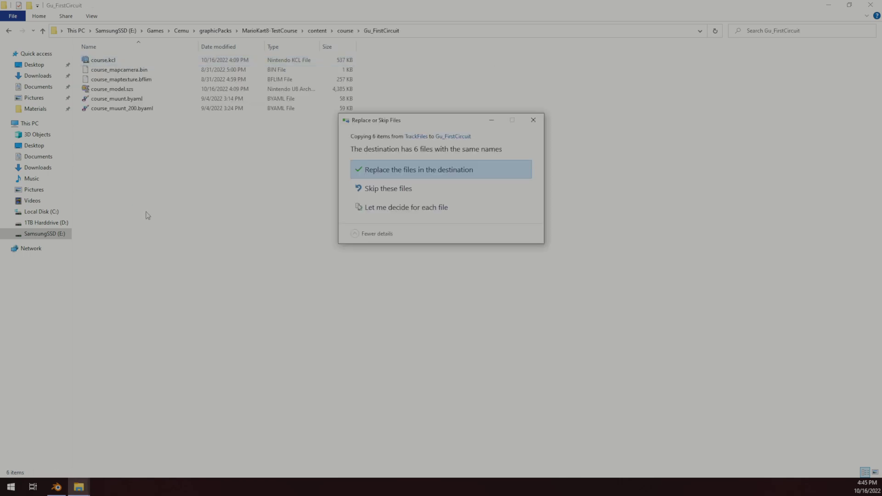
pyautogui.click(493, 176)
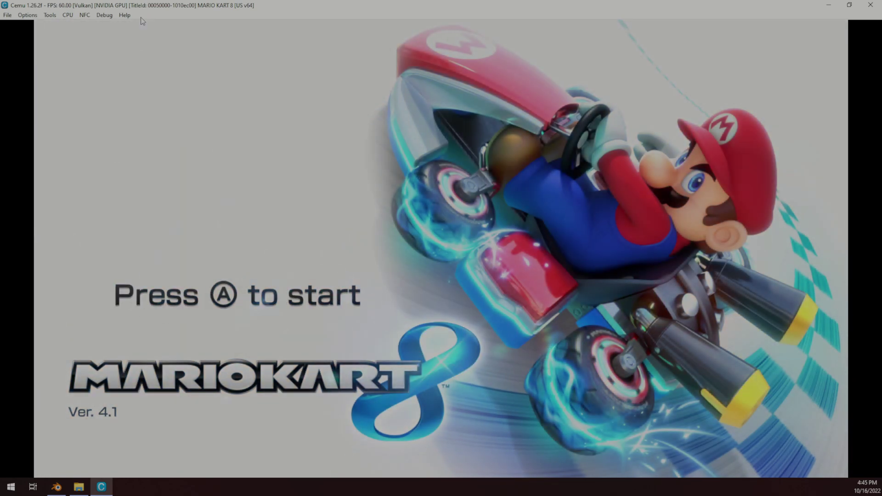
# Start Mario Kart 8 in Cemu from the title screen and enter the Single Player modes
pyautogui.press('a')
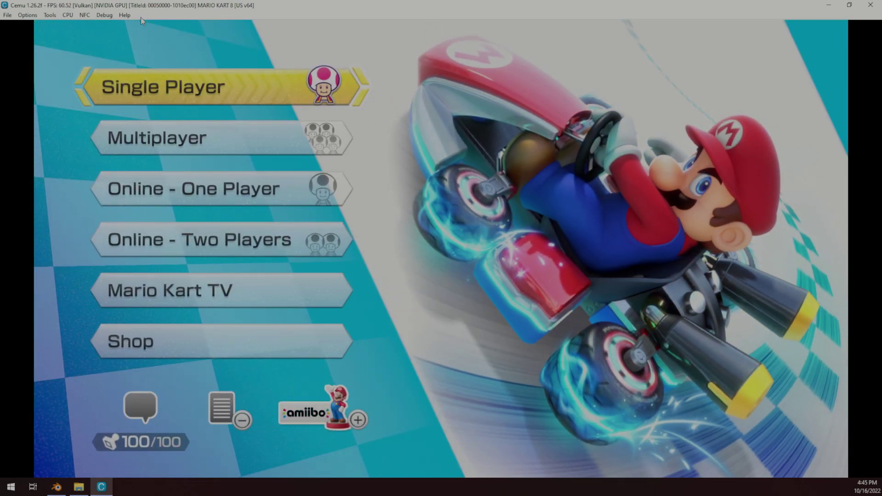
pyautogui.press('a')
pyautogui.press('Down')
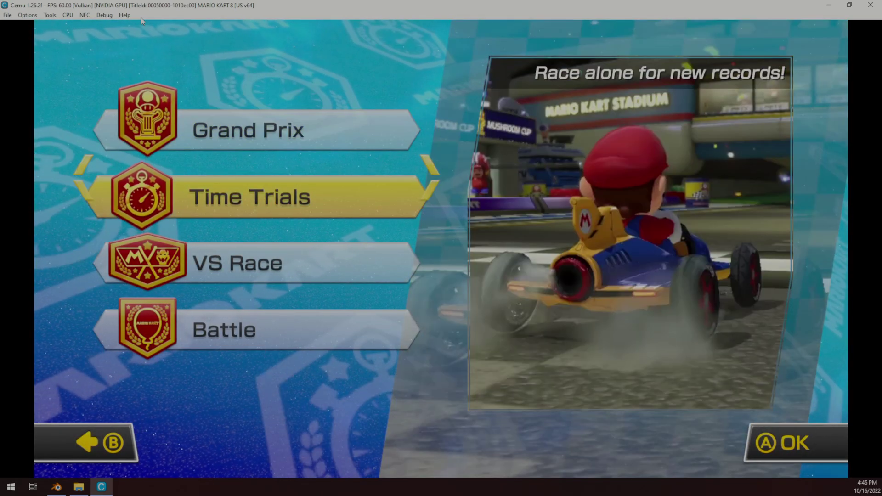
pyautogui.press('Return')
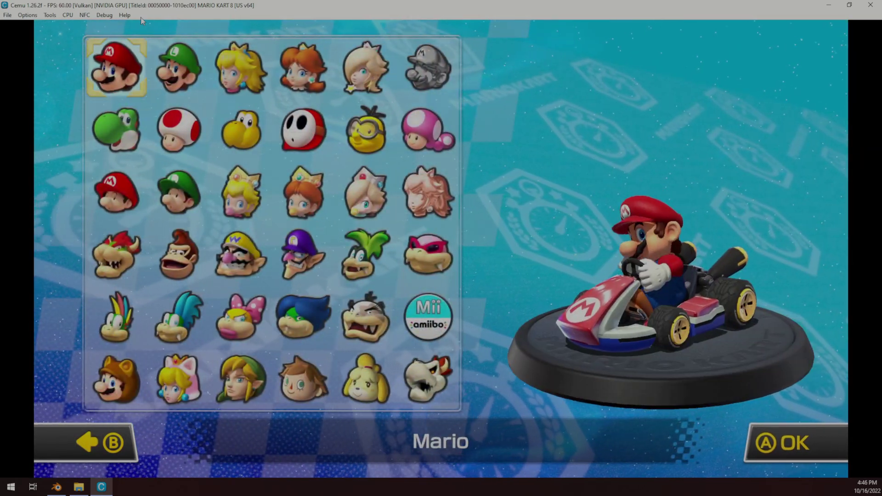
pyautogui.press('Return')
pyautogui.press('Return')
pyautogui.press('Return')
pyautogui.press('Return')
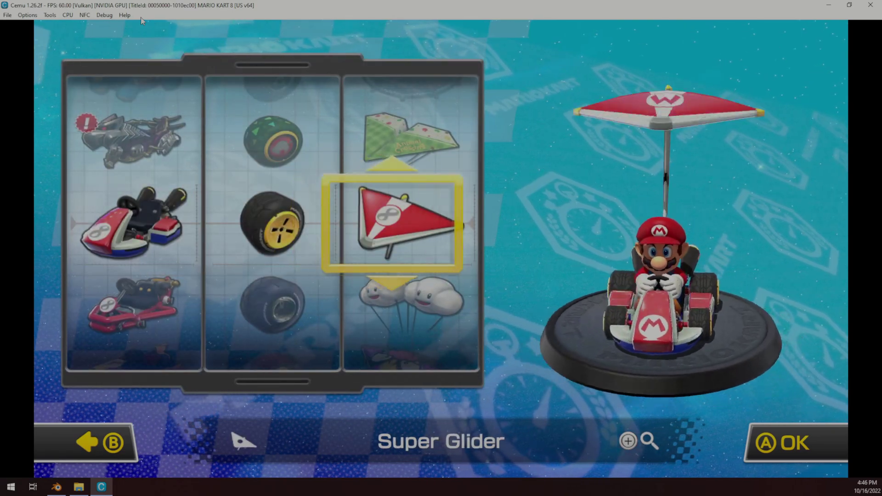
pyautogui.press('Return')
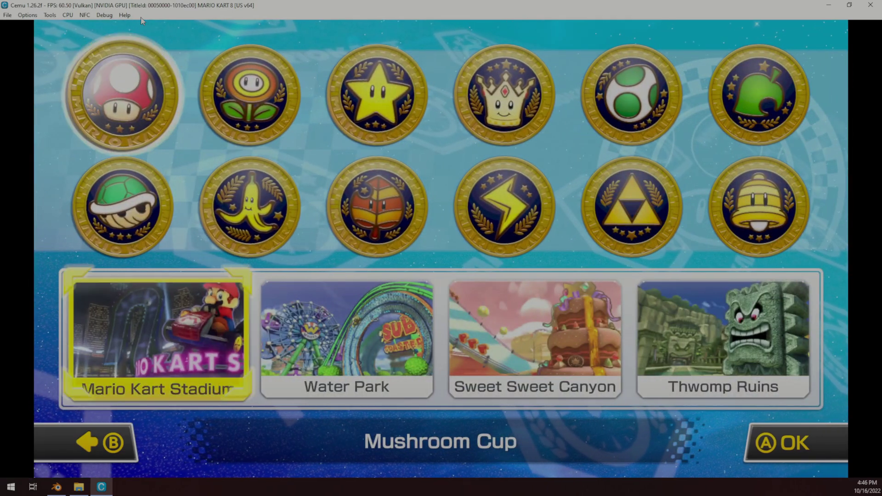
pyautogui.press('Return')
pyautogui.press('Down')
pyautogui.press('Up')
pyautogui.press('Up')
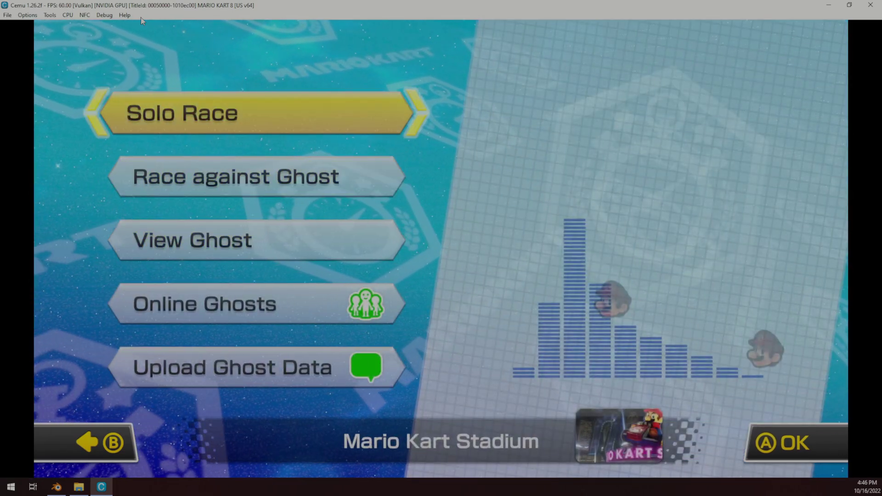
pyautogui.press('Return')
pyautogui.press('Escape')
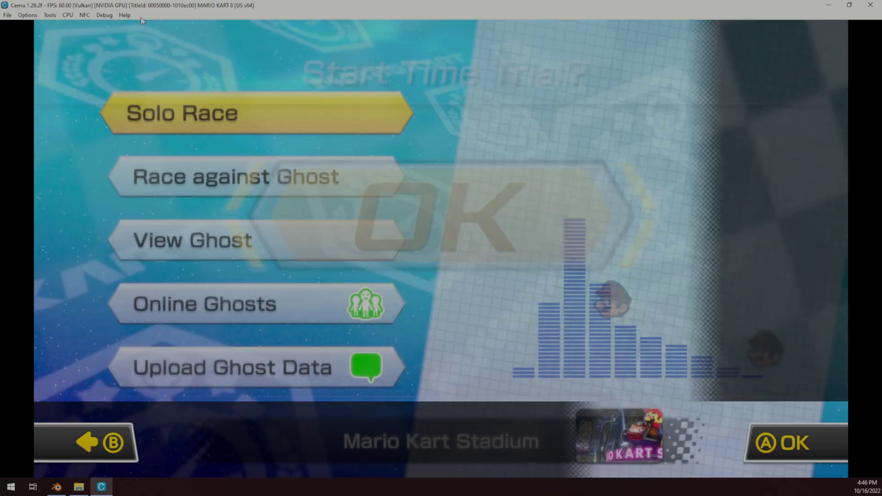
pyautogui.press('Escape')
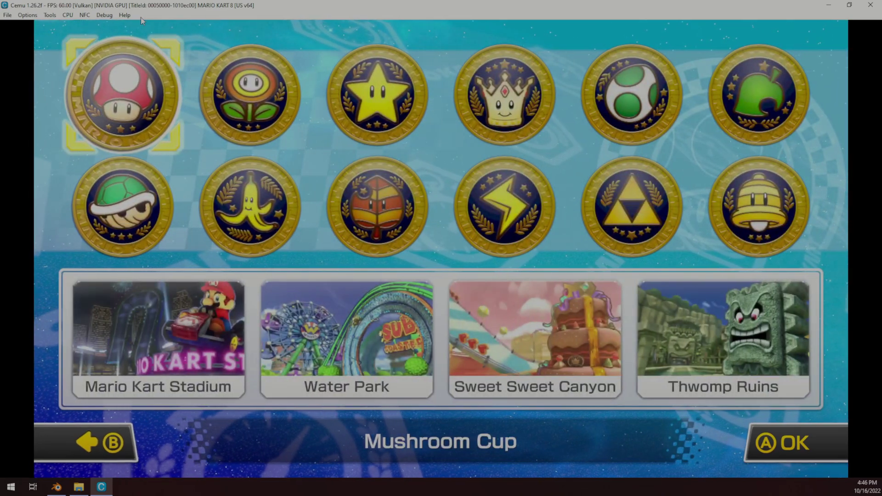
pyautogui.press('Escape')
pyautogui.press('Escape')
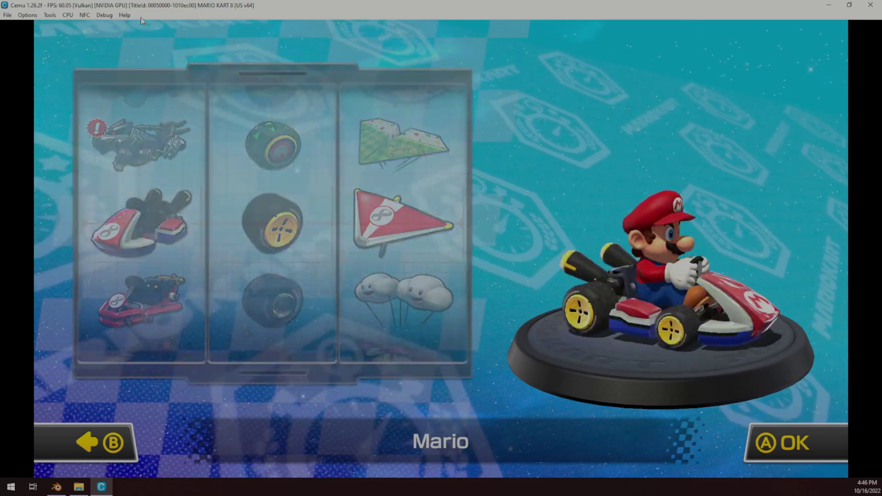
pyautogui.press('Escape')
# Choose a VS Race with Mario as the driver and a kart fitted with the Super Glider
pyautogui.press('Down')
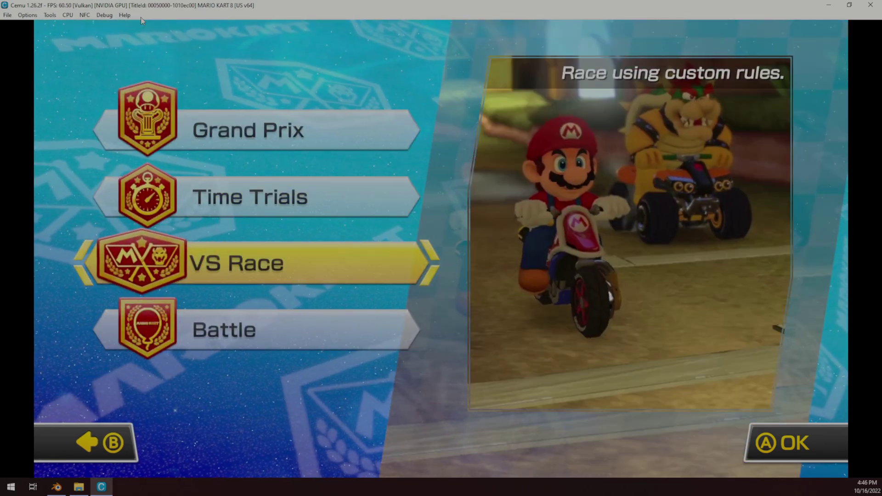
pyautogui.press('Return')
pyautogui.press('Return')
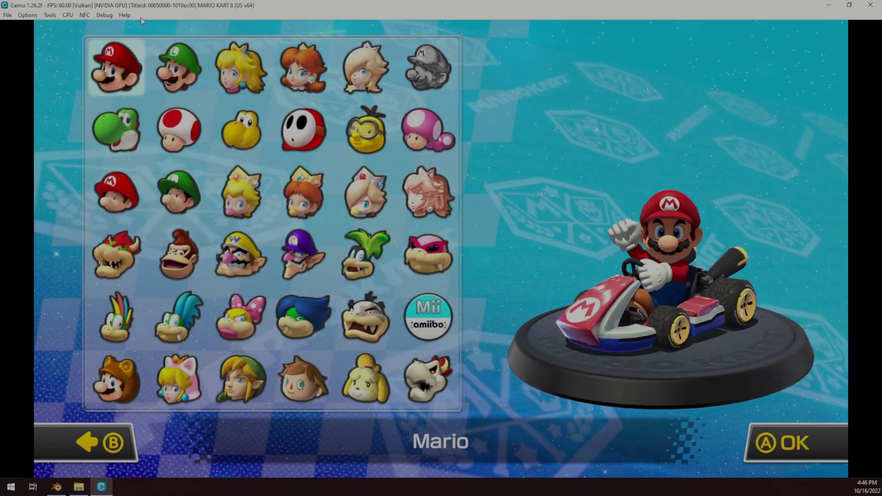
pyautogui.press('Right')
pyautogui.press('Right')
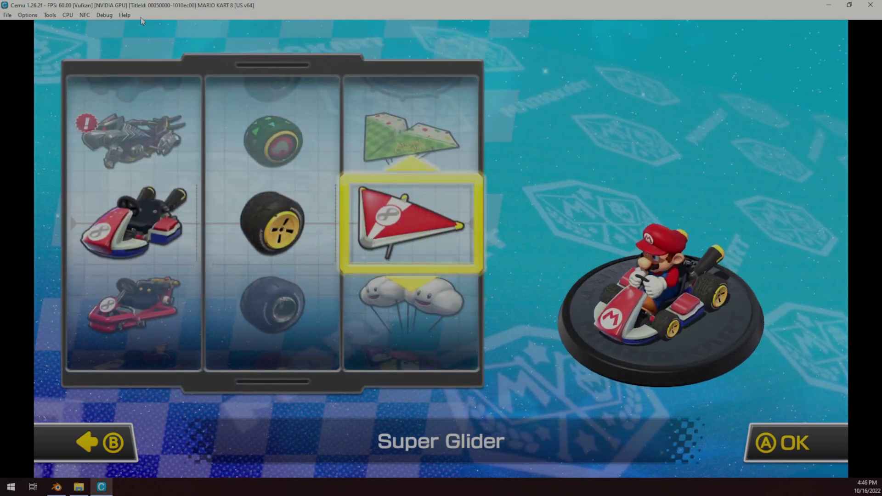
pyautogui.press('Return')
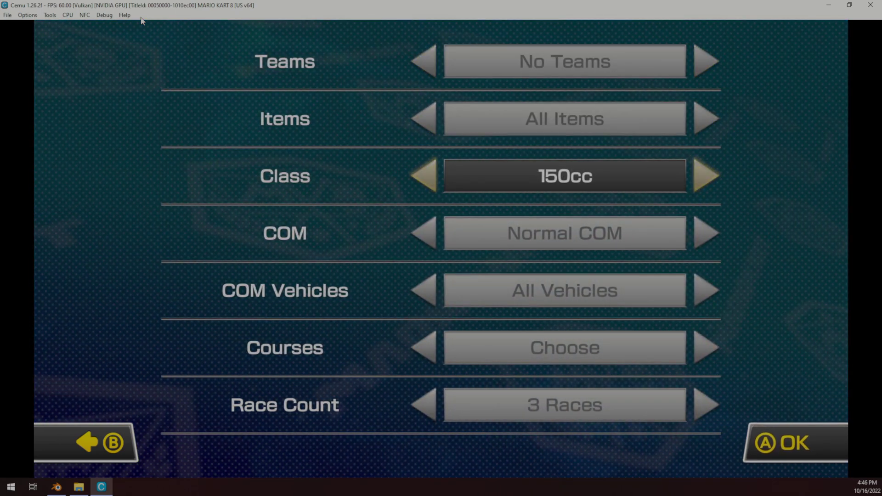
# Start a 150cc race on Mario Kart Stadium in the Mushroom Cup, test the underwater road and pause the race
pyautogui.press('Return')
pyautogui.press('Return')
pyautogui.press('Return')
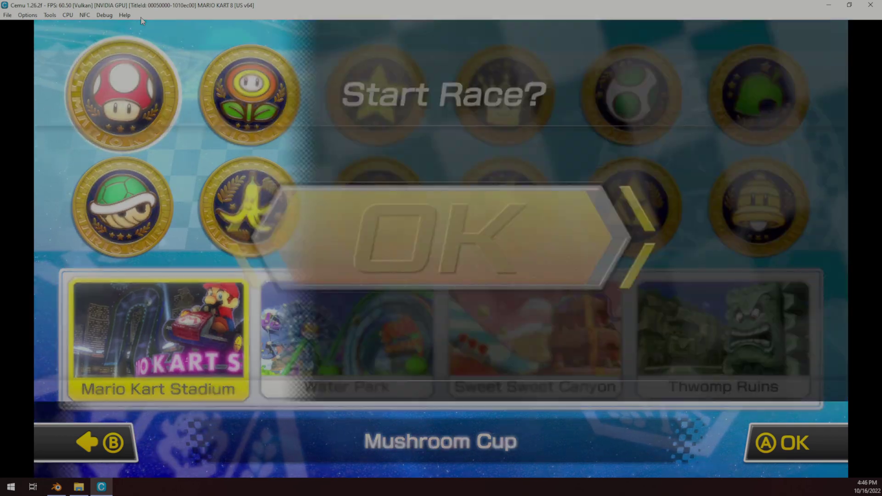
pyautogui.press('Return')
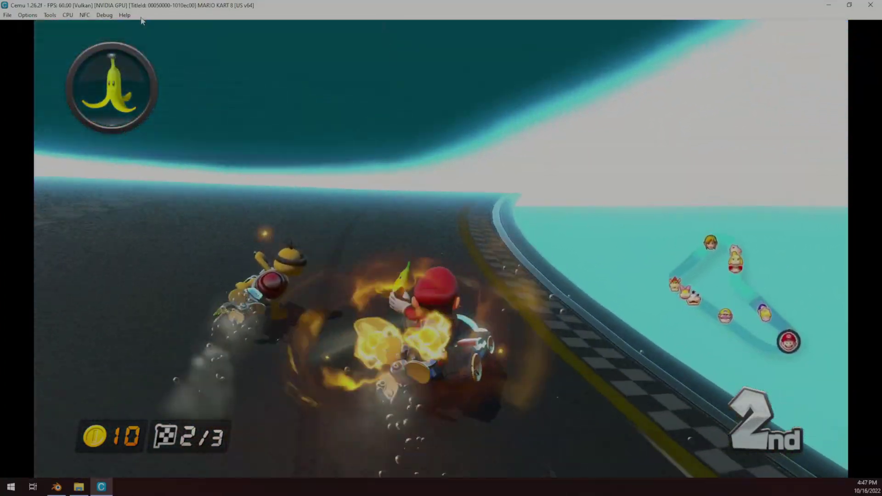
pyautogui.press('Escape')
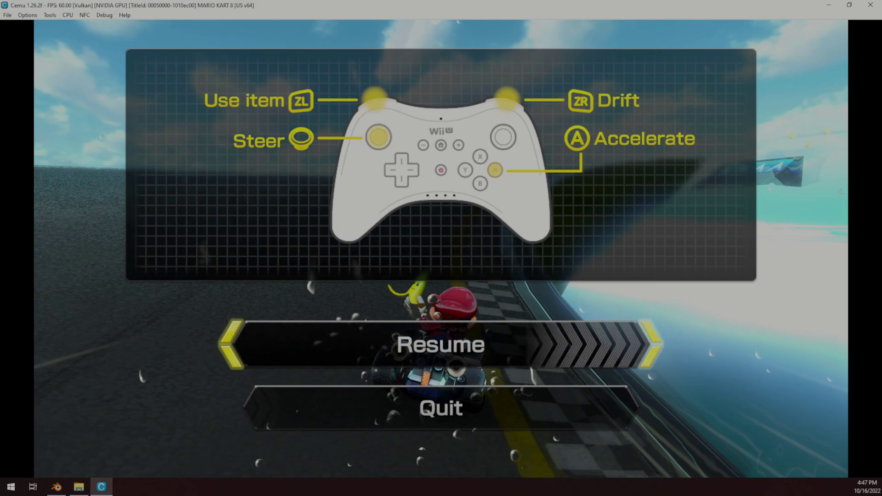